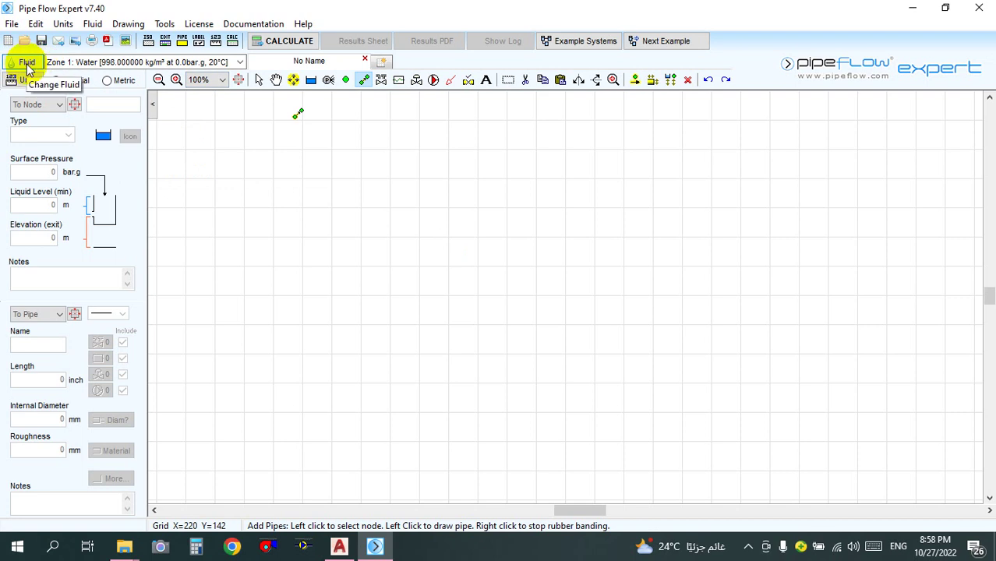
Open the fluid database for the current zone and compare its gases and liquids lists.
{"action": "left_click", "coordinate": [94, 26]}
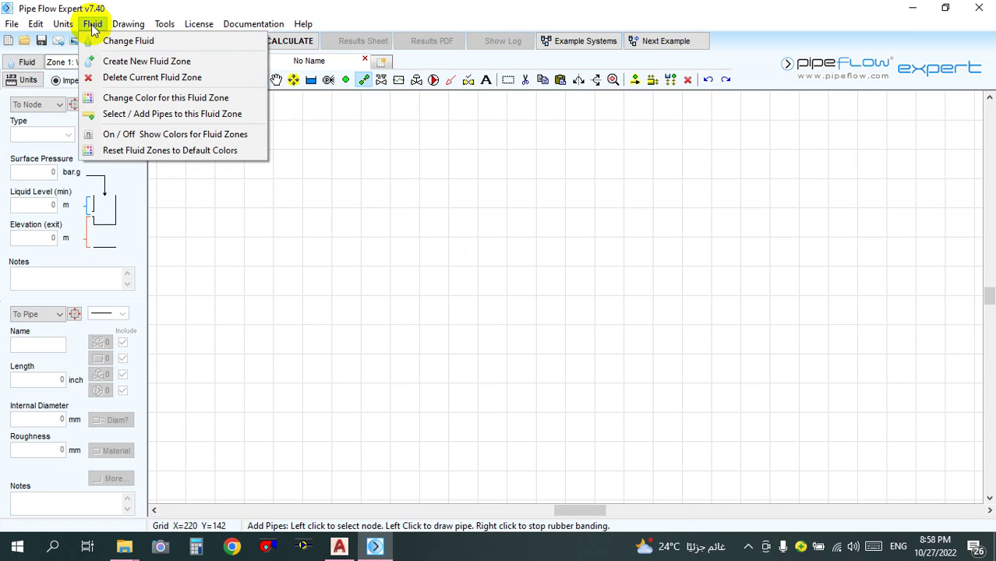
{"action": "left_click", "coordinate": [26, 63]}
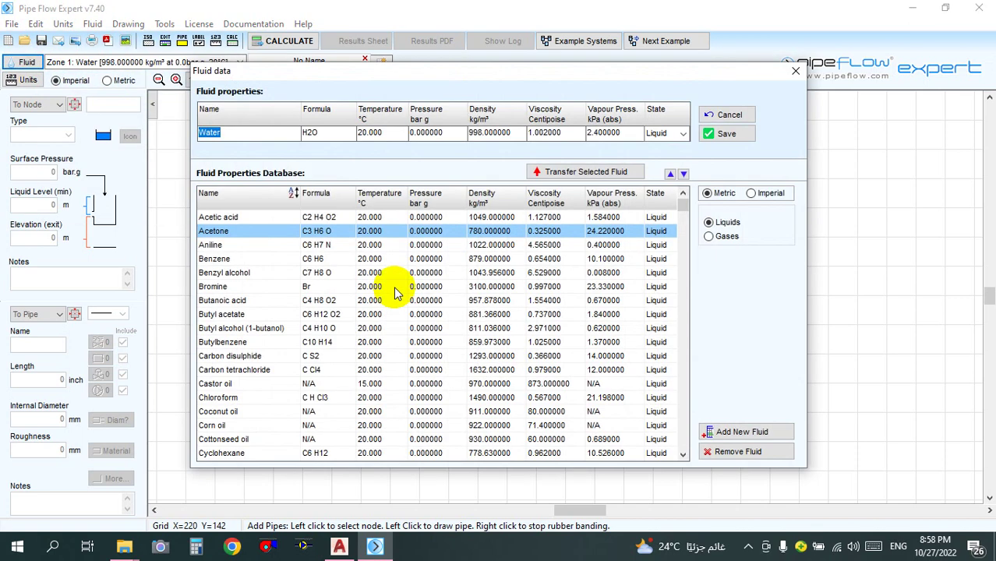
{"action": "left_click", "coordinate": [682, 196]}
{"action": "left_click", "coordinate": [725, 226]}
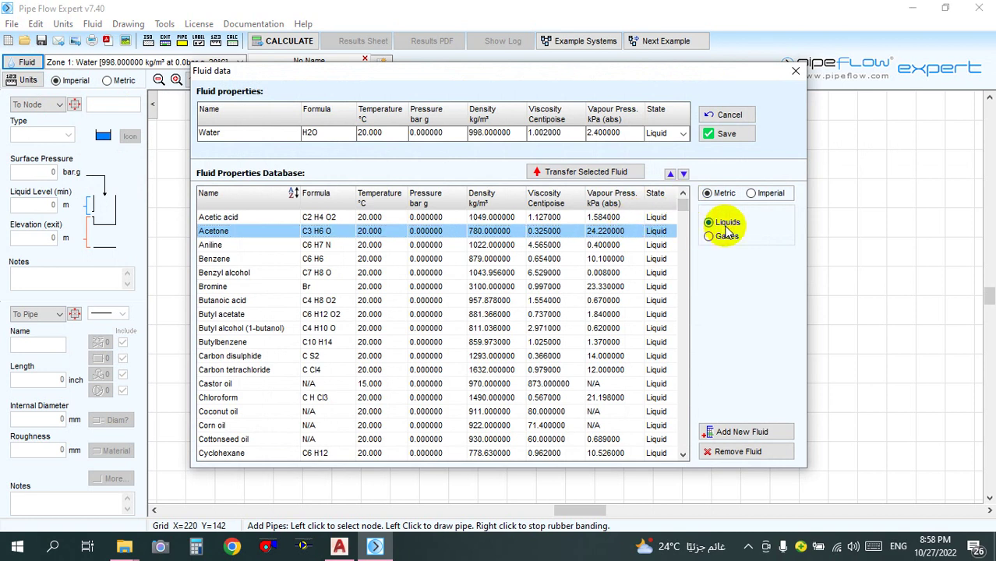
{"action": "left_click", "coordinate": [709, 236]}
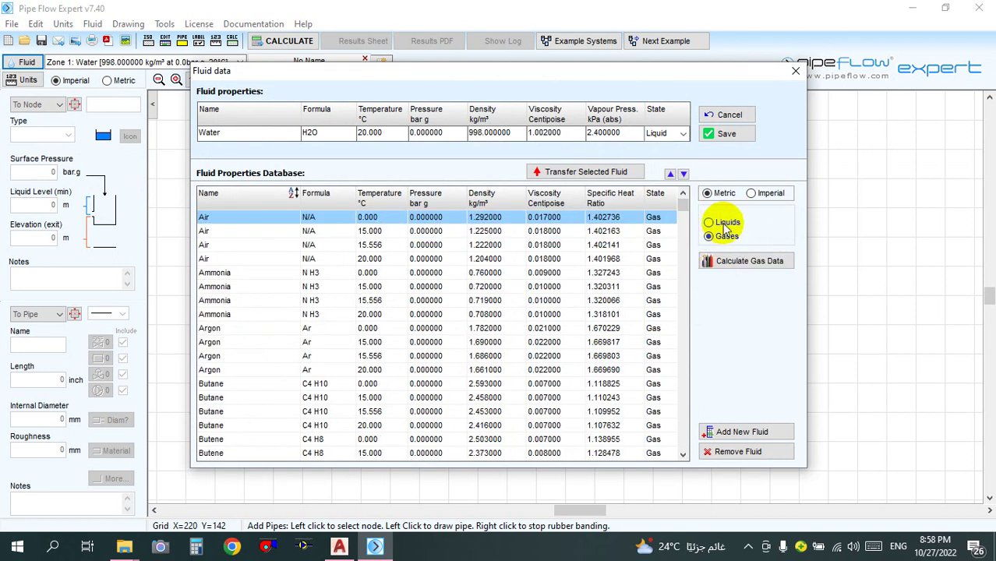
{"action": "left_click", "coordinate": [722, 223]}
Browse the liquids list from bromine down to the water entries.
{"action": "left_click", "coordinate": [221, 287]}
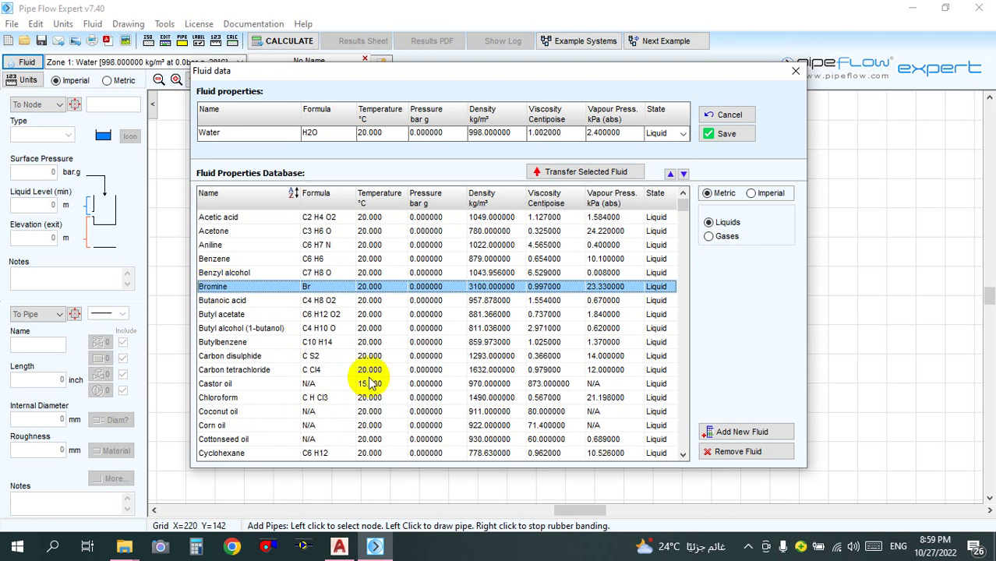
{"action": "left_click", "coordinate": [328, 357]}
{"action": "left_click_drag", "start_coordinate": [692, 209], "coordinate": [656, 357]}
{"action": "left_click", "coordinate": [246, 258]}
{"action": "key", "text": "Up"}
{"action": "key", "text": "Up"}
{"action": "key", "text": "Up"}
{"action": "key", "text": "Up"}
{"action": "key", "text": "Up"}
{"action": "key", "text": "Up"}
{"action": "key", "text": "Up"}
{"action": "key", "text": "Up"}
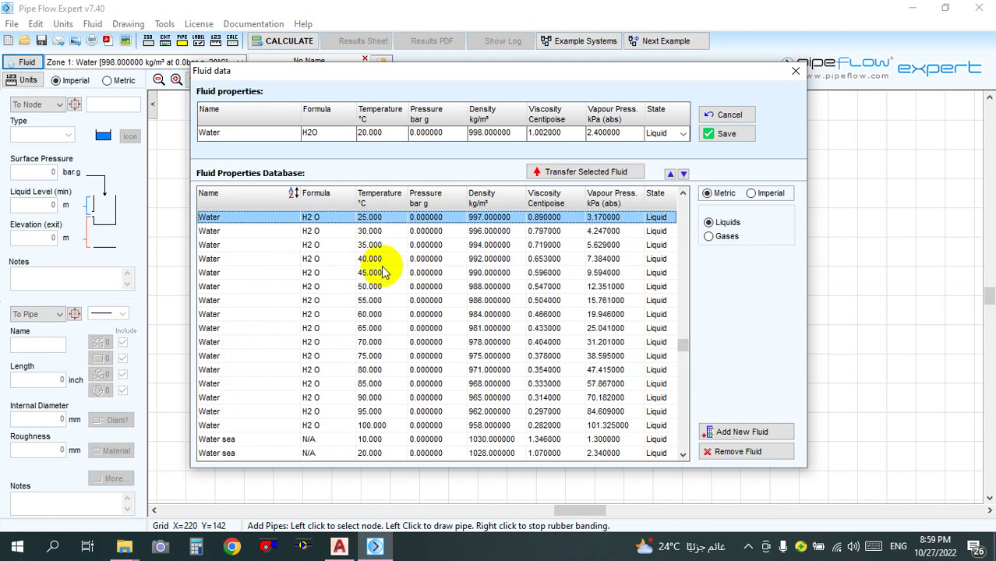
Examine the water entries at different temperatures and the liquids listed after them, down to propylene.
{"action": "key", "text": "Down"}
{"action": "key", "text": "Down"}
{"action": "key", "text": "Down"}
{"action": "key", "text": "Down"}
{"action": "scroll", "coordinate": [372, 351], "scroll_direction": "up", "scroll_amount": 1}
{"action": "key", "text": "Down"}
{"action": "key", "text": "Down"}
{"action": "key", "text": "Down"}
{"action": "key", "text": "Down"}
{"action": "key", "text": "Down"}
{"action": "key", "text": "Down"}
{"action": "key", "text": "Down"}
{"action": "key", "text": "Down"}
{"action": "key", "text": "Down"}
{"action": "key", "text": "Down"}
{"action": "key", "text": "Down"}
{"action": "key", "text": "Down"}
{"action": "key", "text": "Down"}
{"action": "key", "text": "Down"}
{"action": "key", "text": "Down"}
{"action": "key", "text": "Down"}
{"action": "key", "text": "Down"}
{"action": "key", "text": "Down"}
{"action": "key", "text": "Down"}
{"action": "key", "text": "Down"}
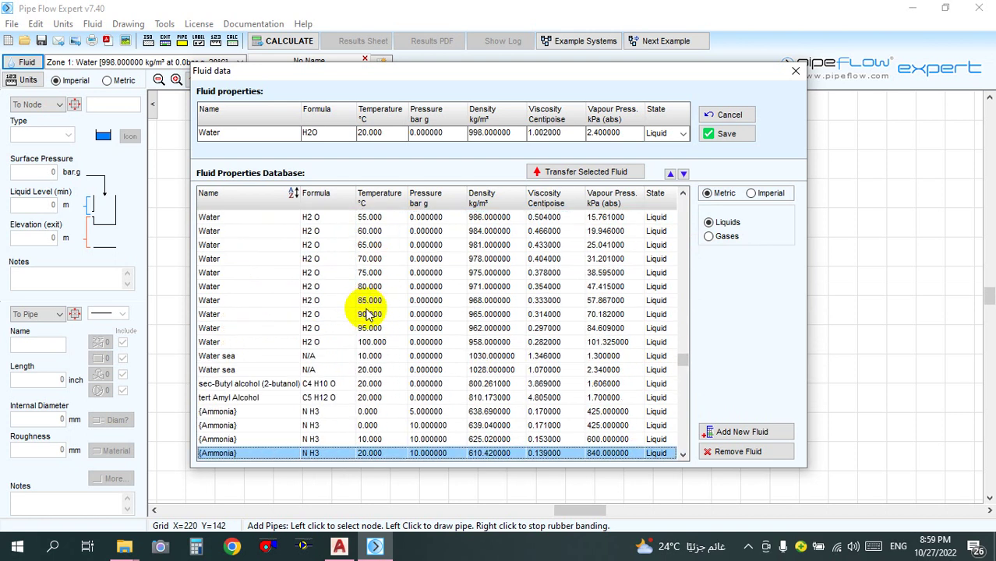
{"action": "key", "text": "Down"}
{"action": "key", "text": "Down"}
{"action": "key", "text": "Down"}
{"action": "key", "text": "Down"}
{"action": "key", "text": "Down"}
{"action": "key", "text": "Down"}
{"action": "key", "text": "Down"}
{"action": "key", "text": "Down"}
{"action": "key", "text": "Down"}
{"action": "key", "text": "Down"}
{"action": "key", "text": "Down"}
{"action": "key", "text": "Down"}
{"action": "key", "text": "Down"}
{"action": "key", "text": "Down"}
{"action": "key", "text": "Down"}
{"action": "key", "text": "Down"}
{"action": "key", "text": "Down"}
{"action": "key", "text": "Down"}
{"action": "key", "text": "Down"}
{"action": "key", "text": "Down"}
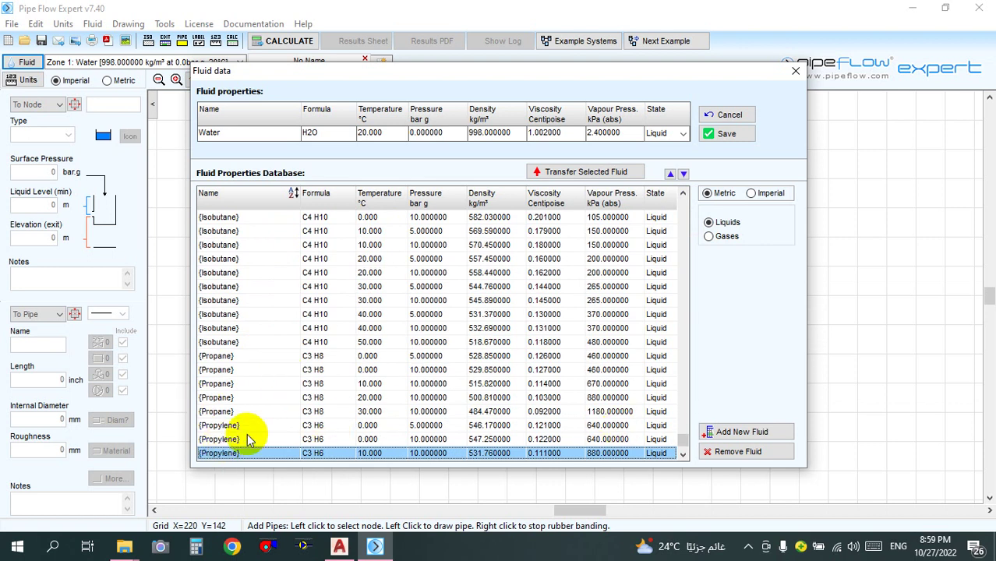
Return to the start of the liquids list and review the entries from butylbenzene to the SAE engine oils.
{"action": "left_click_drag", "start_coordinate": [685, 444], "coordinate": [680, 196]}
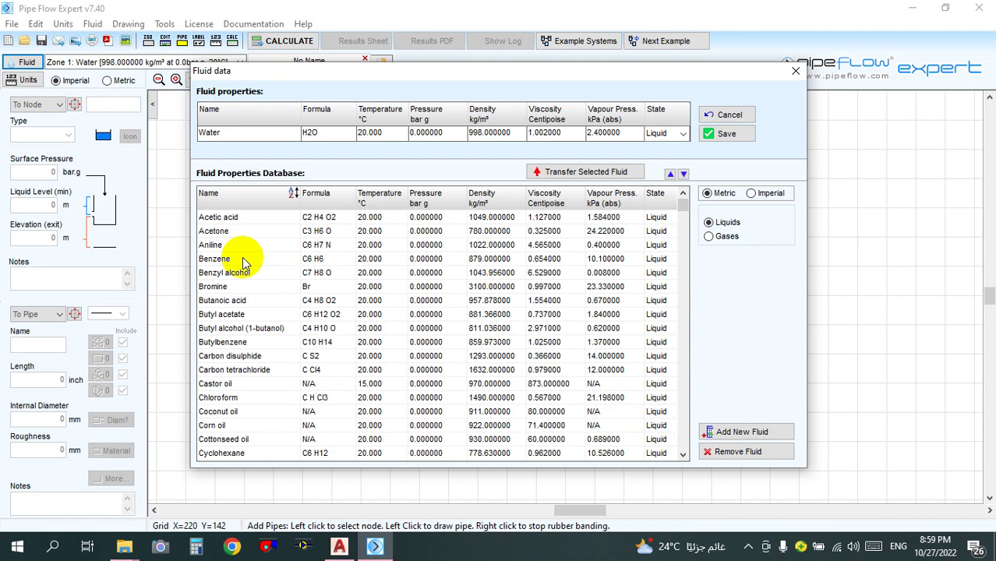
{"action": "left_click", "coordinate": [256, 345]}
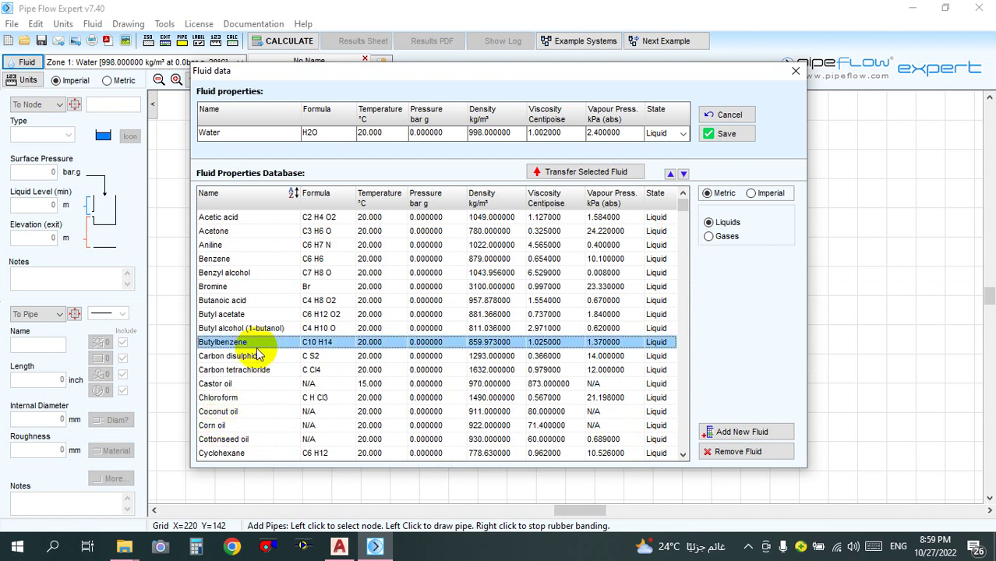
{"action": "key", "text": "Down"}
{"action": "key", "text": "Down"}
{"action": "key", "text": "Down"}
{"action": "key", "text": "Down"}
{"action": "key", "text": "Down"}
{"action": "key", "text": "Down"}
{"action": "key", "text": "Down"}
{"action": "key", "text": "Down"}
{"action": "key", "text": "Down"}
{"action": "key", "text": "Down"}
{"action": "key", "text": "Down"}
{"action": "key", "text": "Down"}
{"action": "key", "text": "Down"}
{"action": "key", "text": "Down"}
{"action": "key", "text": "Down"}
{"action": "key", "text": "Down"}
{"action": "key", "text": "Down"}
{"action": "key", "text": "Down"}
{"action": "key", "text": "Down"}
{"action": "key", "text": "Down"}
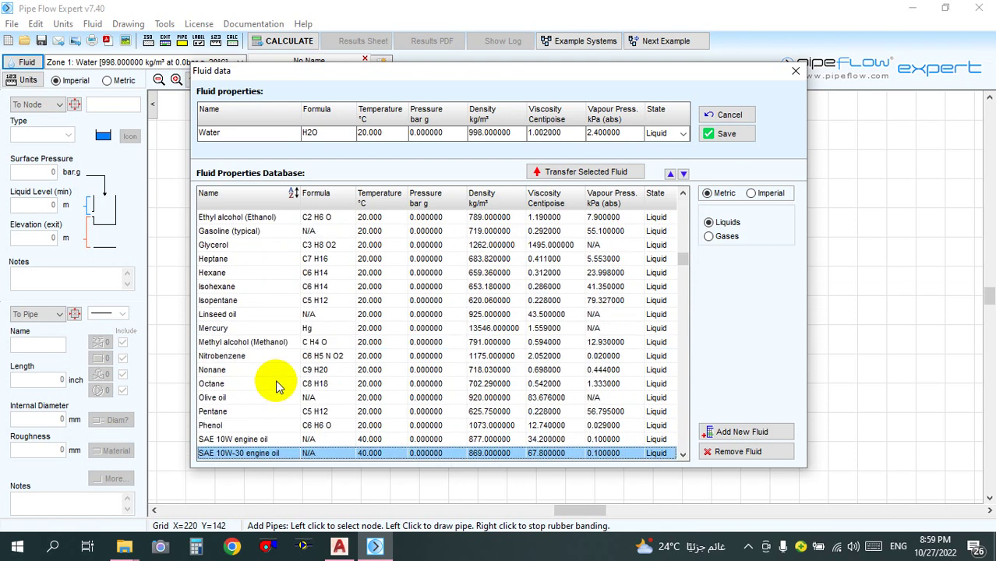
{"action": "key", "text": "Down"}
{"action": "key", "text": "Down"}
{"action": "key", "text": "Down"}
{"action": "key", "text": "Down"}
{"action": "key", "text": "Down"}
{"action": "key", "text": "Down"}
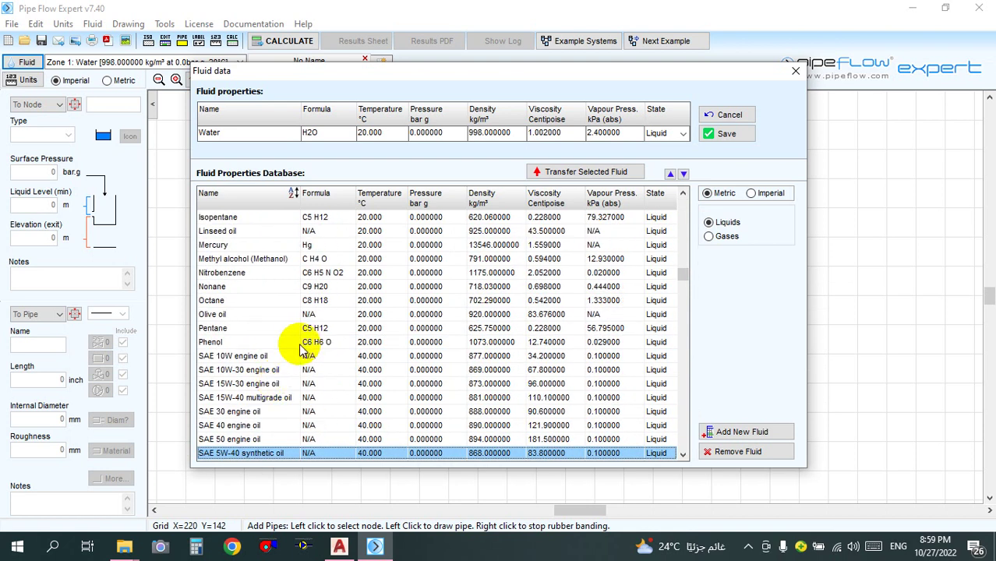
{"action": "key", "text": "Up"}
{"action": "key", "text": "Up"}
{"action": "key", "text": "Up"}
{"action": "key", "text": "Up"}
{"action": "key", "text": "Up"}
{"action": "key", "text": "Up"}
{"action": "key", "text": "Up"}
{"action": "key", "text": "Up"}
{"action": "key", "text": "Up"}
{"action": "key", "text": "Up"}
{"action": "key", "text": "Up"}
{"action": "key", "text": "Up"}
{"action": "key", "text": "Up"}
{"action": "key", "text": "Up"}
{"action": "key", "text": "Up"}
{"action": "key", "text": "Up"}
{"action": "key", "text": "Up"}
{"action": "key", "text": "Up"}
{"action": "key", "text": "Up"}
{"action": "key", "text": "Up"}
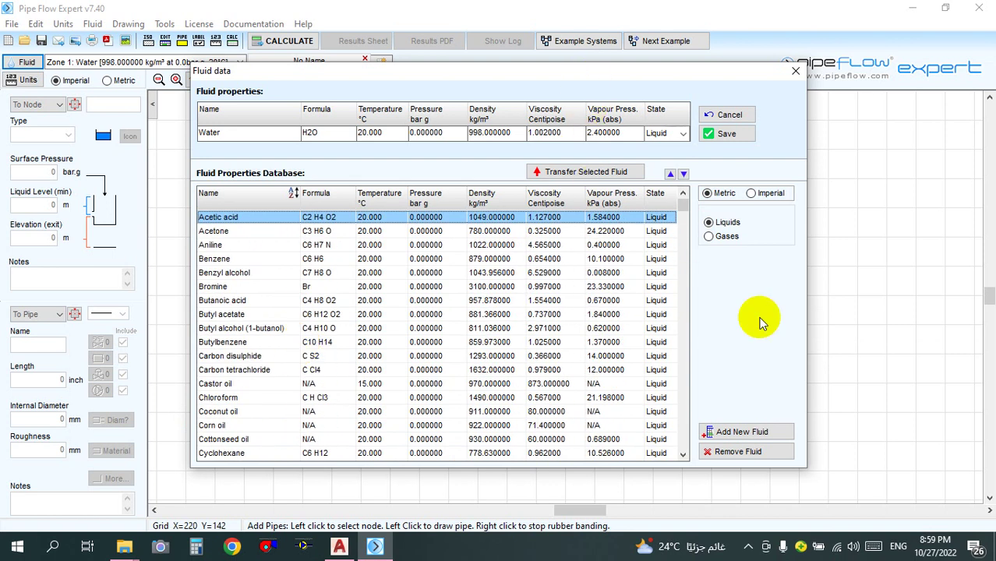
Examine the property fields and state options for adding a new fluid, and cancel without adding one.
{"action": "left_click", "coordinate": [740, 434]}
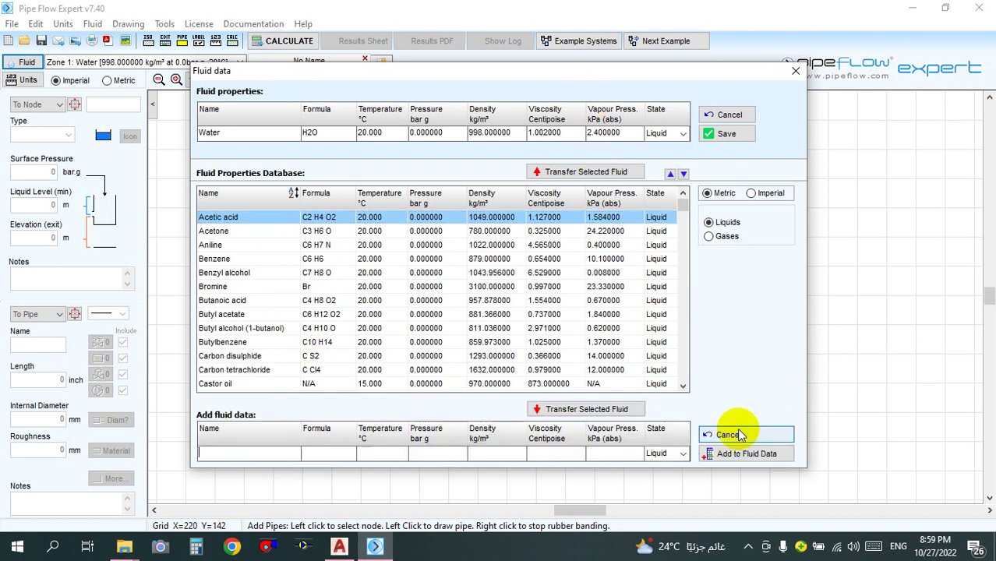
{"action": "left_click", "coordinate": [230, 456]}
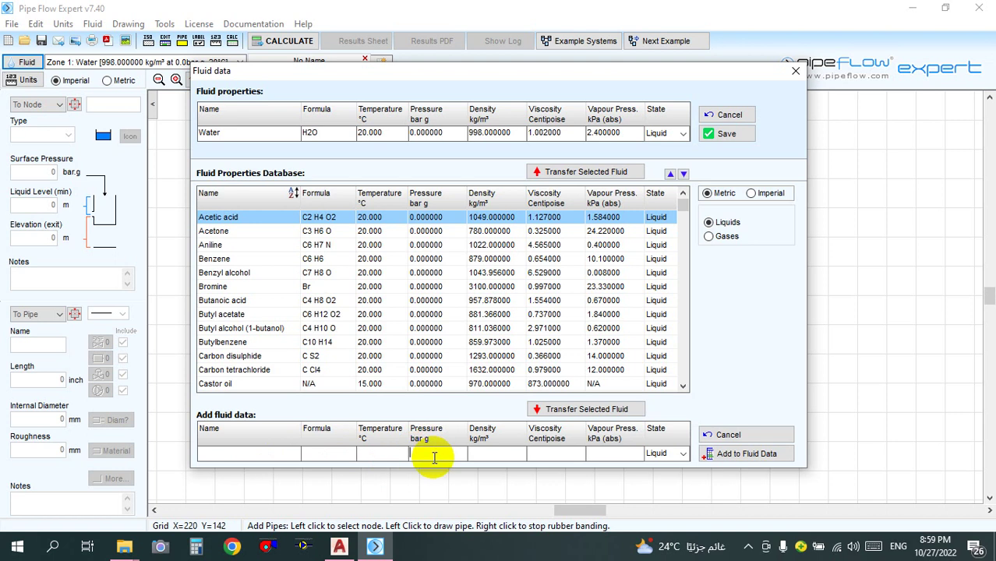
{"action": "left_click", "coordinate": [498, 452]}
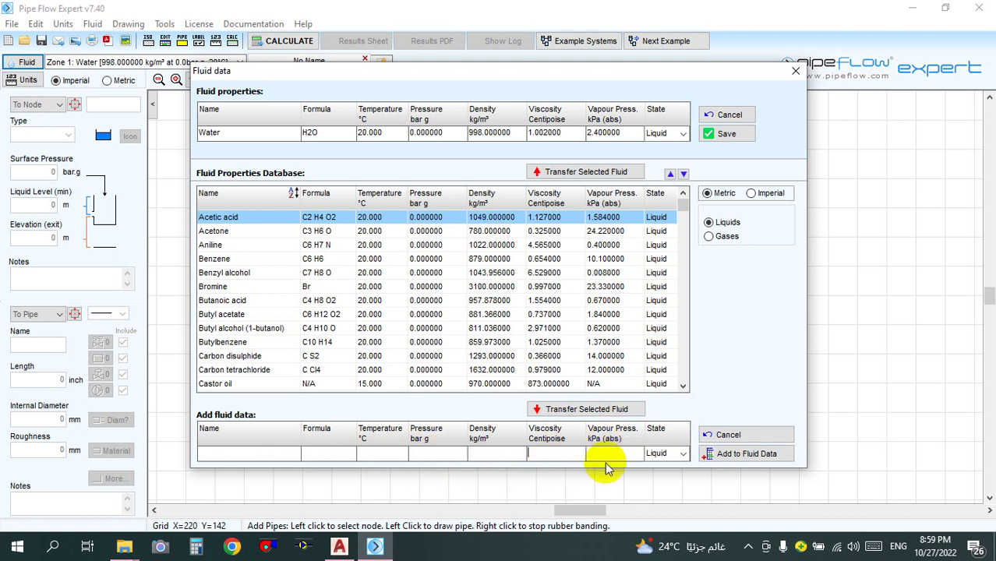
{"action": "left_click", "coordinate": [684, 453]}
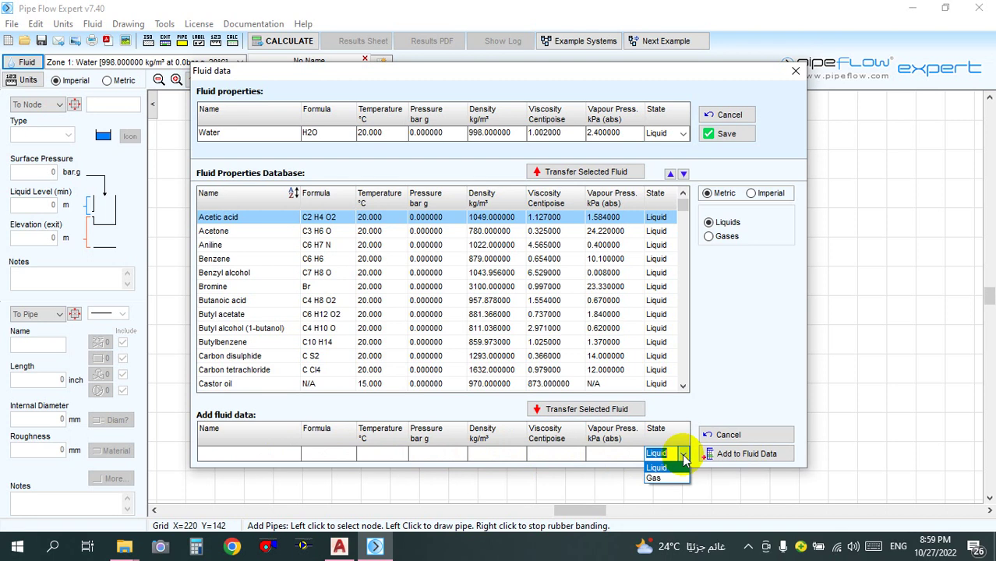
{"action": "left_click", "coordinate": [724, 373]}
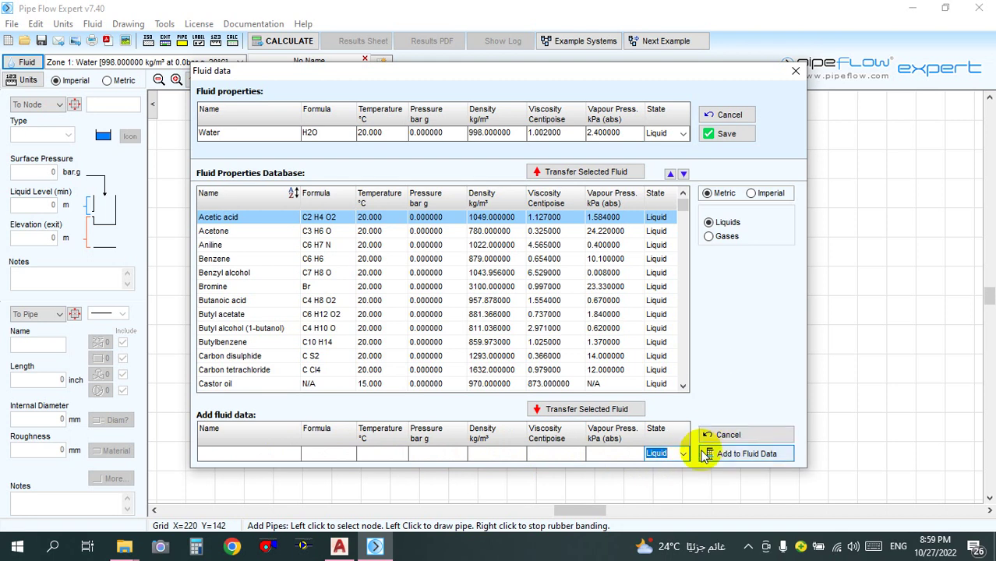
{"action": "left_click", "coordinate": [721, 435]}
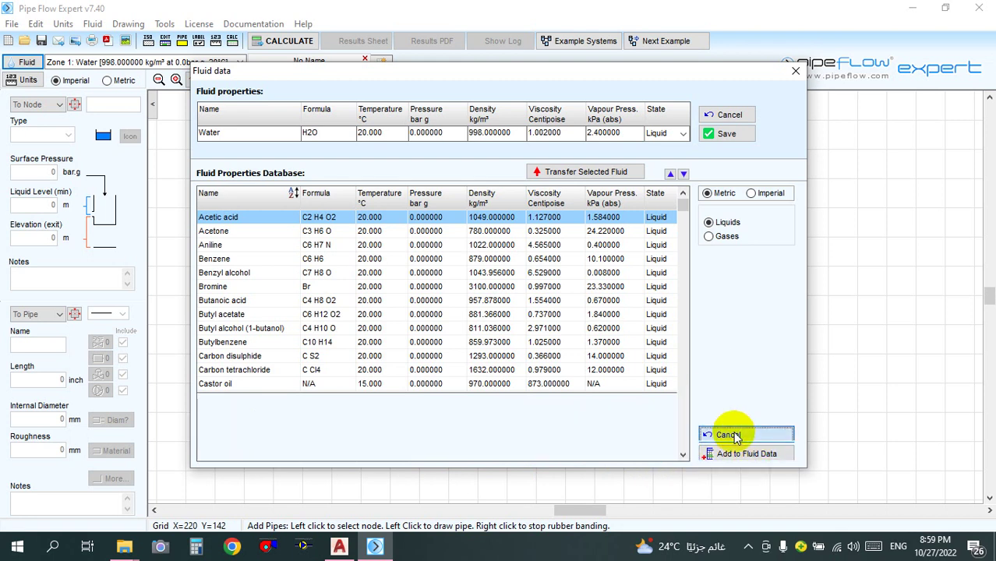
Show the gases in the fluid database and browse the entries from ammonia down to isobutane.
{"action": "left_click", "coordinate": [722, 237]}
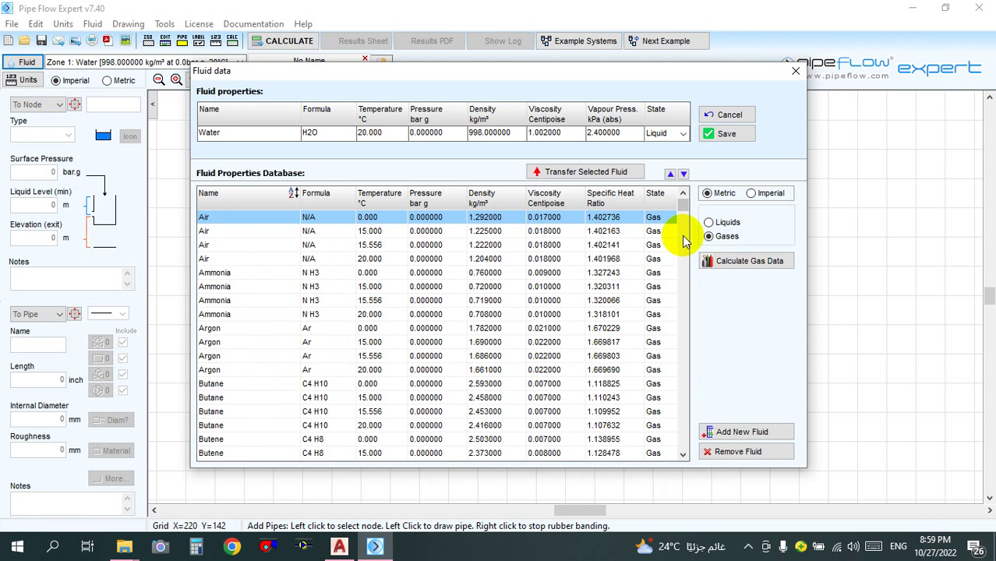
{"action": "left_click", "coordinate": [250, 272]}
{"action": "key", "text": "Down"}
{"action": "key", "text": "Down"}
{"action": "key", "text": "Down"}
{"action": "key", "text": "Down"}
{"action": "key", "text": "Down"}
{"action": "key", "text": "Down"}
{"action": "key", "text": "Down"}
{"action": "key", "text": "Down"}
{"action": "key", "text": "Down"}
{"action": "key", "text": "Down"}
{"action": "key", "text": "Down"}
{"action": "key", "text": "Down"}
{"action": "key", "text": "Down"}
{"action": "key", "text": "Down"}
{"action": "key", "text": "Down"}
{"action": "key", "text": "Down"}
{"action": "key", "text": "Down"}
{"action": "key", "text": "Down"}
{"action": "key", "text": "Down"}
{"action": "key", "text": "Down"}
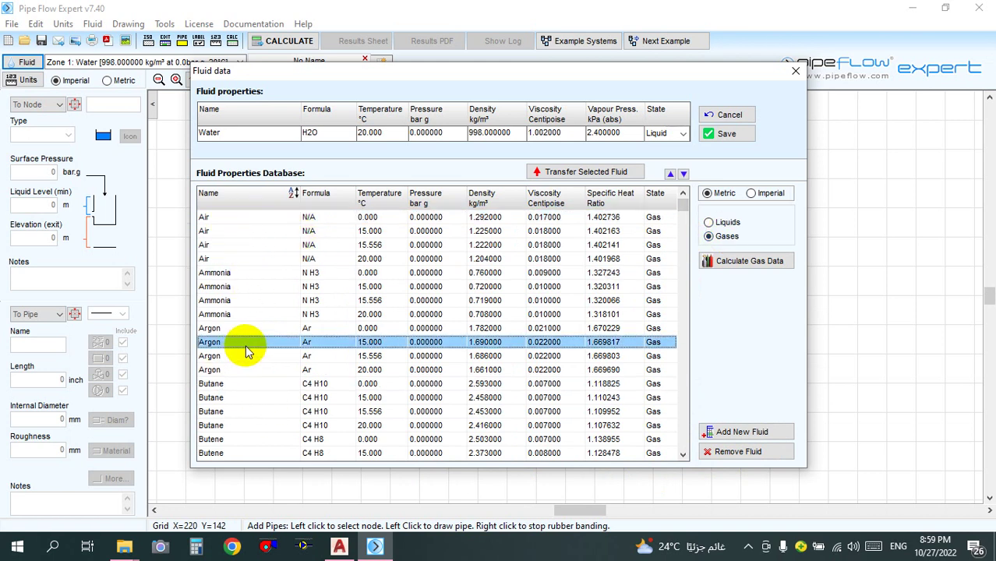
{"action": "key", "text": "Down"}
{"action": "key", "text": "Down"}
{"action": "key", "text": "Down"}
{"action": "key", "text": "Down"}
{"action": "key", "text": "Down"}
{"action": "key", "text": "Down"}
{"action": "key", "text": "Down"}
{"action": "key", "text": "Down"}
{"action": "key", "text": "Down"}
{"action": "key", "text": "Down"}
{"action": "key", "text": "Down"}
{"action": "key", "text": "Down"}
{"action": "key", "text": "Down"}
{"action": "key", "text": "Down"}
{"action": "key", "text": "Down"}
{"action": "key", "text": "Down"}
{"action": "key", "text": "Down"}
{"action": "key", "text": "Down"}
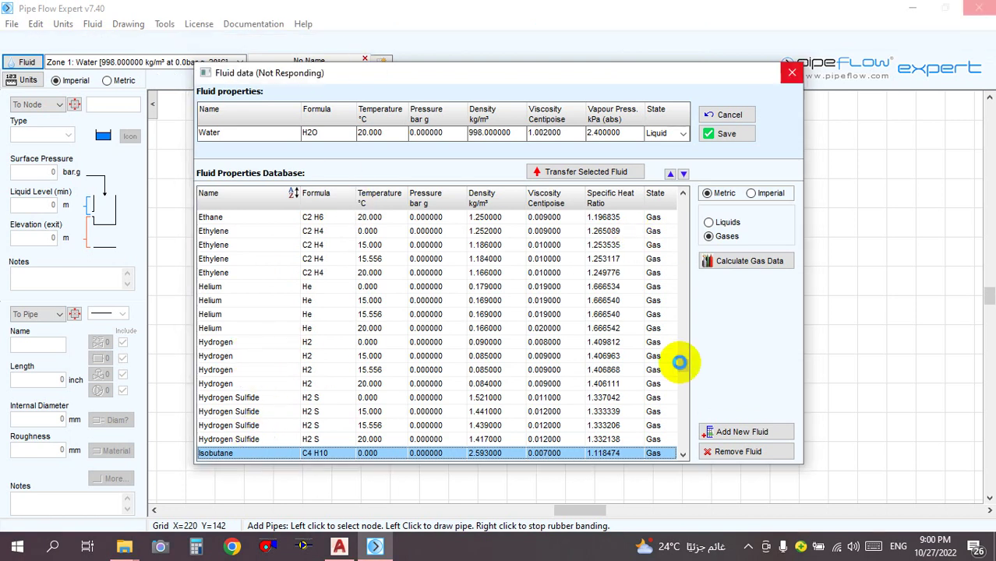
{"action": "left_click", "coordinate": [748, 546]}
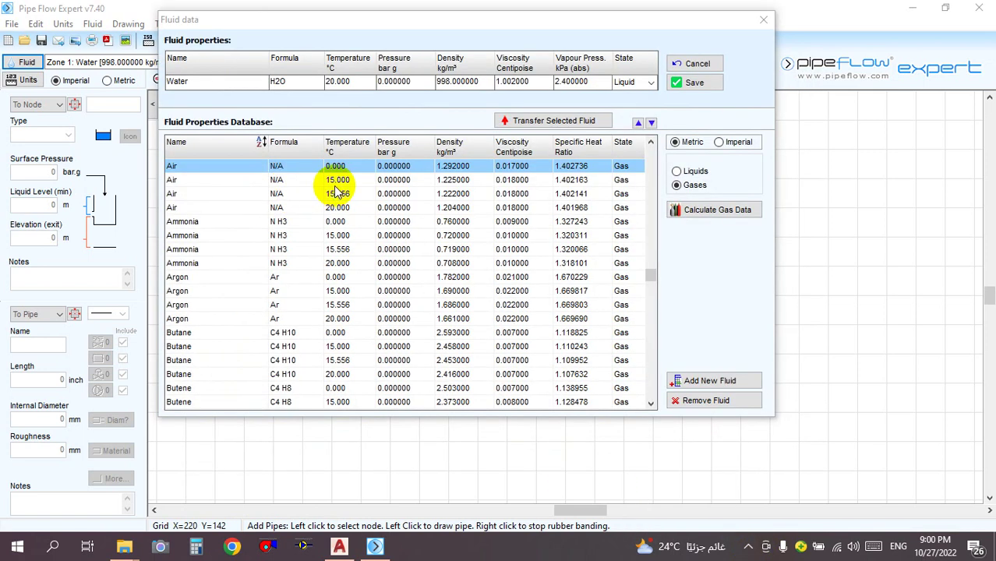
Compare the air and nitrogen gas entries at their different temperatures and return to the start of the gases list.
{"action": "left_click", "coordinate": [206, 184]}
{"action": "left_click", "coordinate": [204, 194]}
{"action": "left_click", "coordinate": [201, 206]}
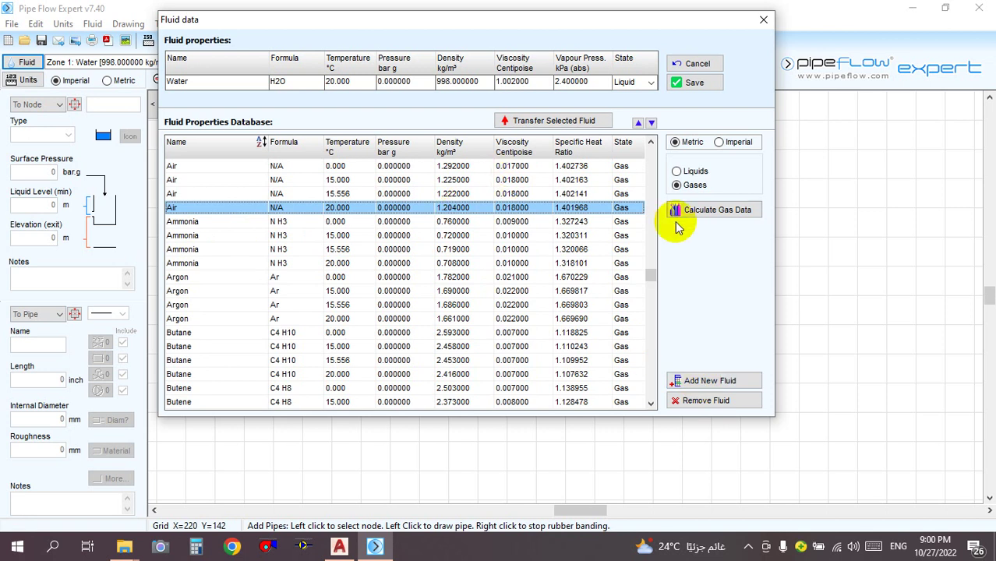
{"action": "left_click_drag", "start_coordinate": [655, 281], "coordinate": [640, 360]}
{"action": "left_click", "coordinate": [204, 250]}
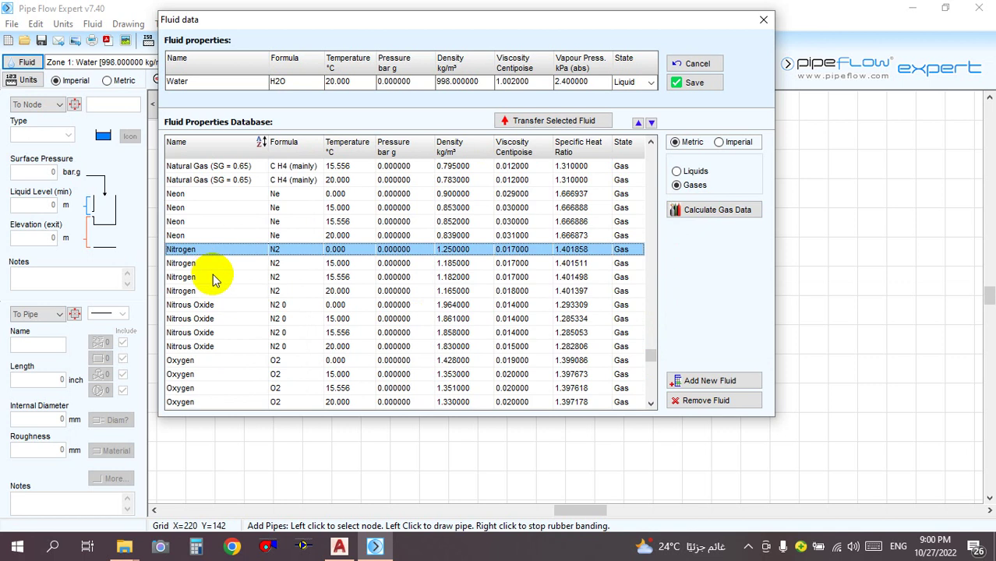
{"action": "left_click", "coordinate": [213, 276]}
{"action": "left_click", "coordinate": [211, 291]}
{"action": "left_click_drag", "start_coordinate": [640, 352], "coordinate": [652, 148]}
Examine the gas data calculator's gas, temperature and pressure fields and its save options, and close it without saving.
{"action": "left_click", "coordinate": [709, 211]}
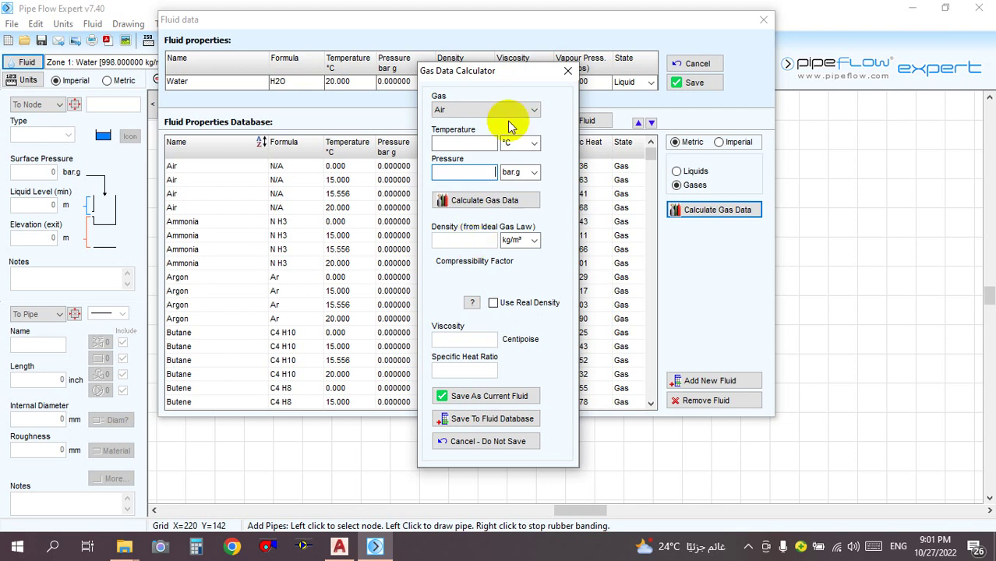
{"action": "left_click_drag", "start_coordinate": [512, 73], "coordinate": [329, 133]}
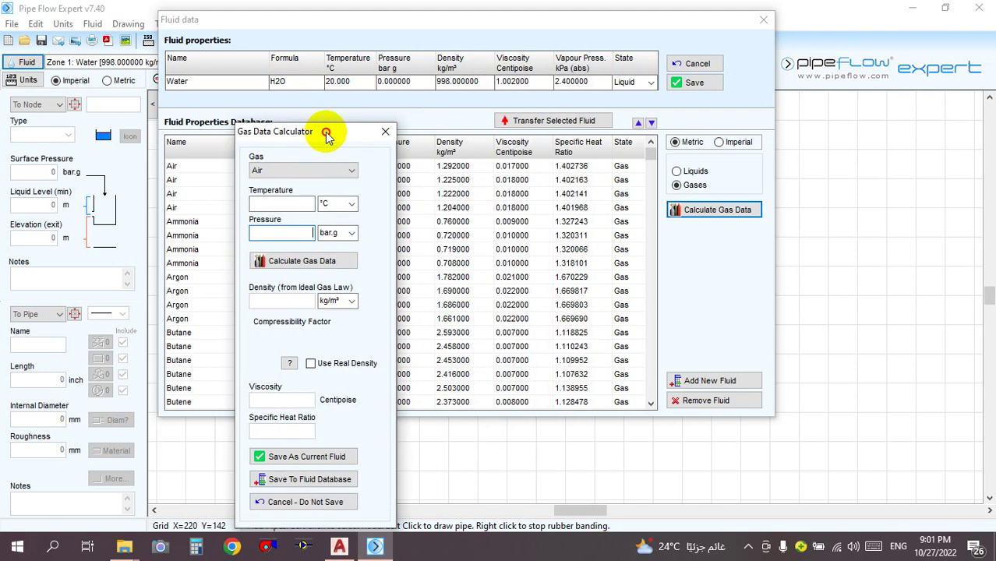
{"action": "left_click", "coordinate": [386, 131]}
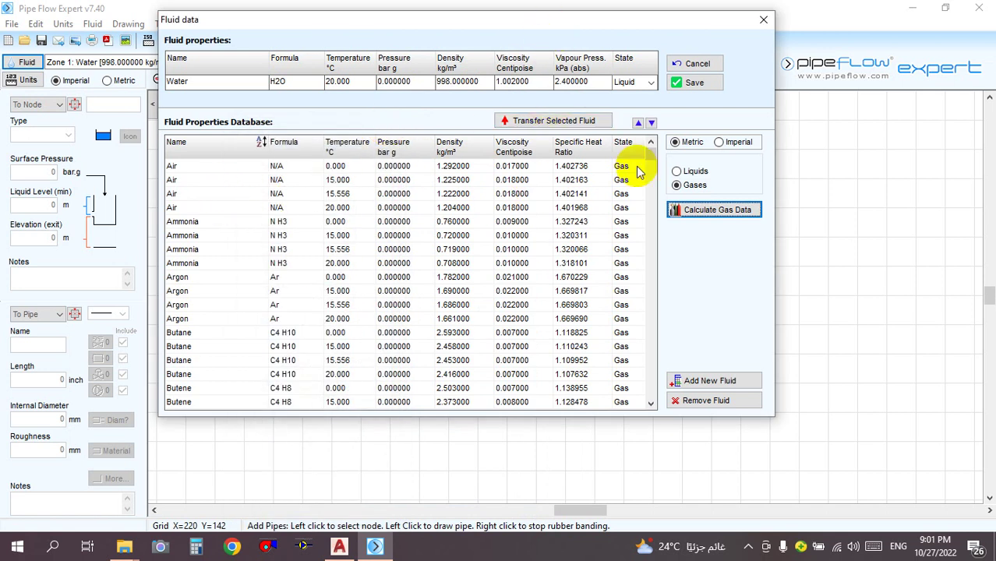
Show the fluid data in imperial units and return it to metric units.
{"action": "left_click", "coordinate": [730, 148]}
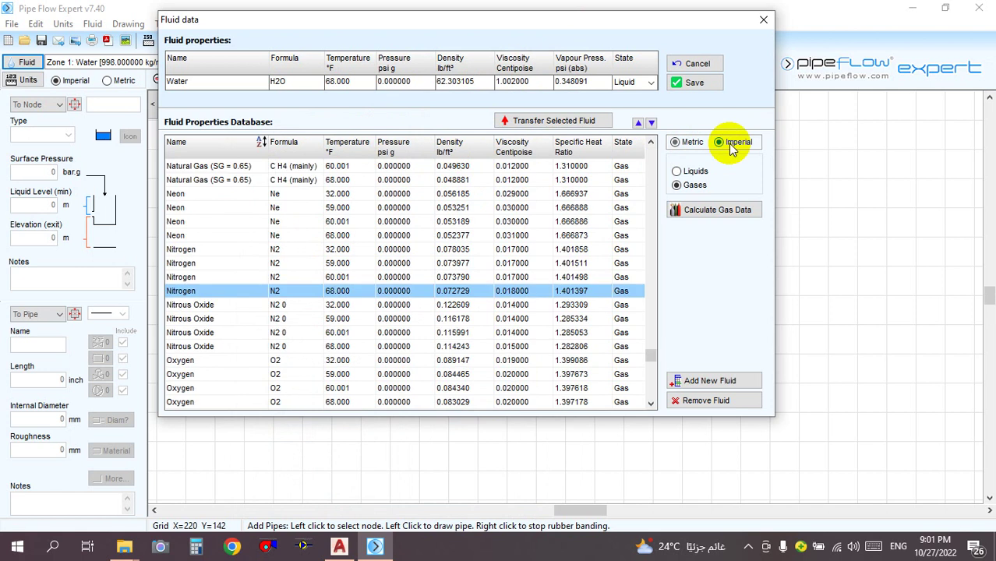
{"action": "left_click", "coordinate": [688, 145]}
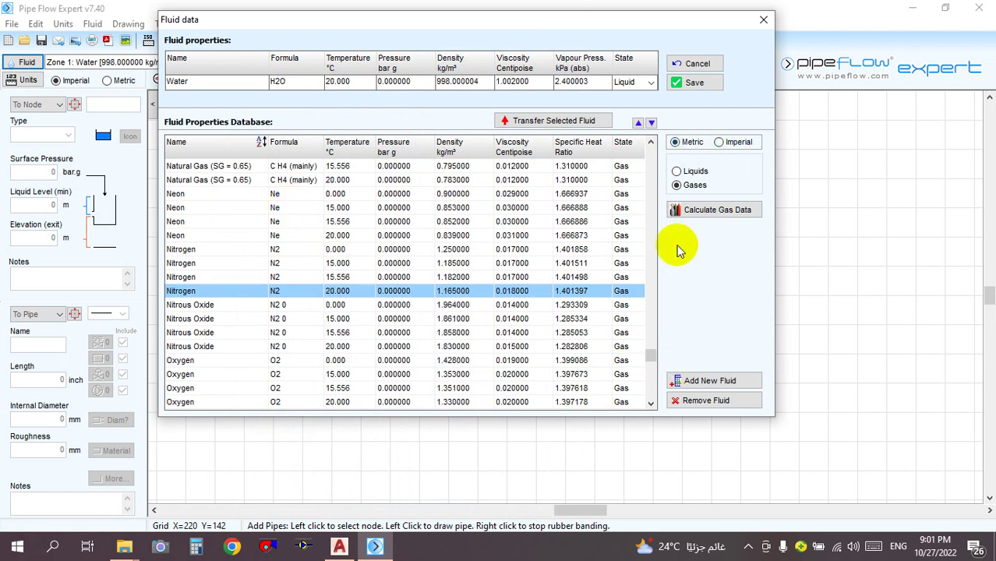
{"action": "scroll", "coordinate": [657, 318], "scroll_direction": "down", "scroll_amount": 10}
Load acetic acid from the liquids list into the fluid properties, and cancel the fluid change.
{"action": "left_click", "coordinate": [677, 171]}
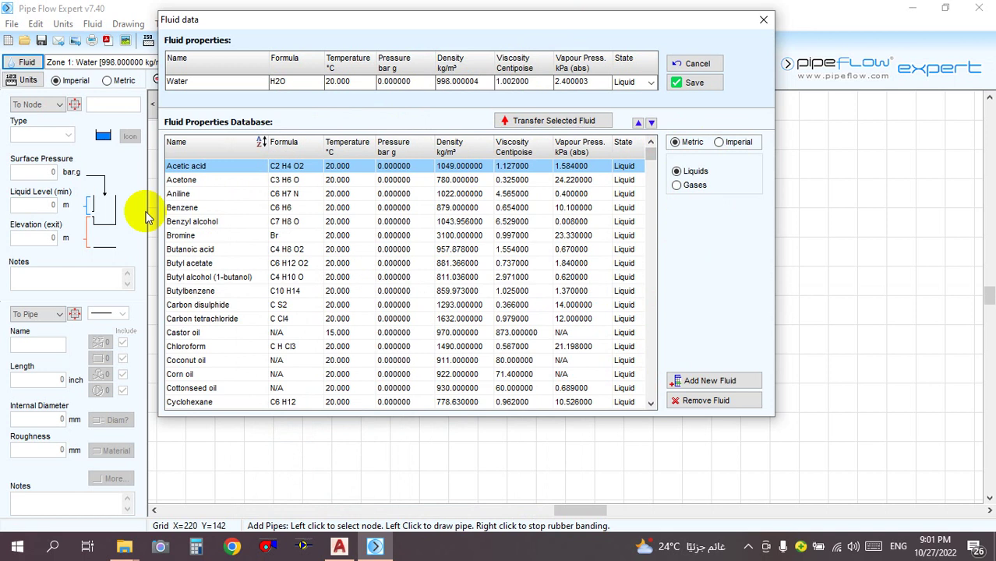
{"action": "left_click", "coordinate": [230, 169]}
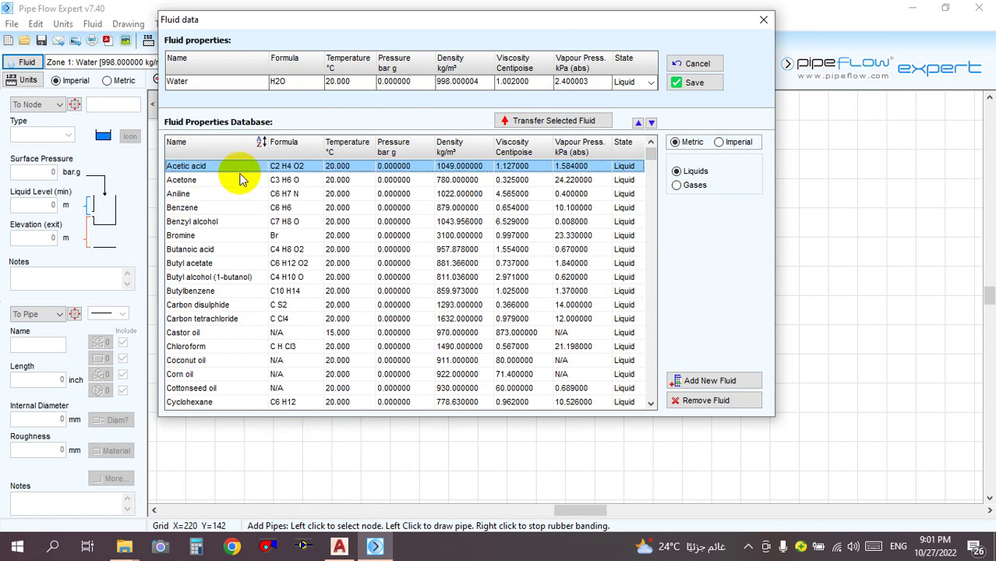
{"action": "double_click", "coordinate": [234, 172]}
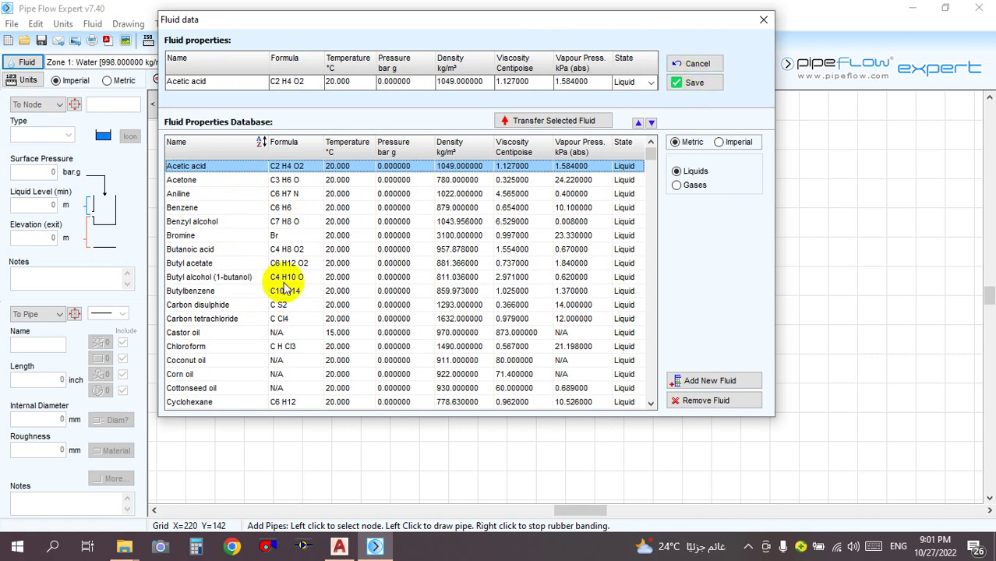
{"action": "left_click", "coordinate": [694, 65]}
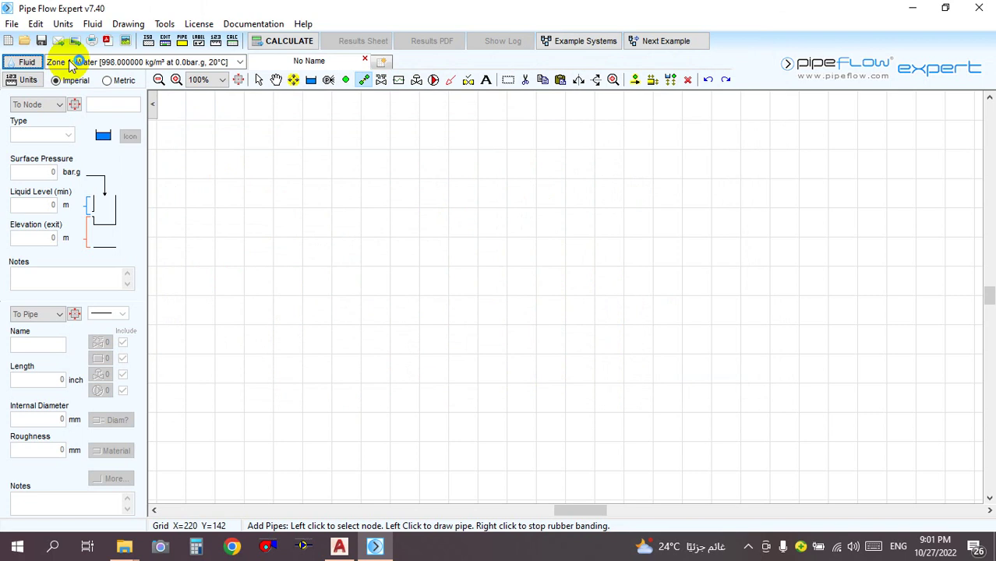
Close Pipe Flow Expert and show the hidden notification area icons.
{"action": "key", "text": "alt+F4"}
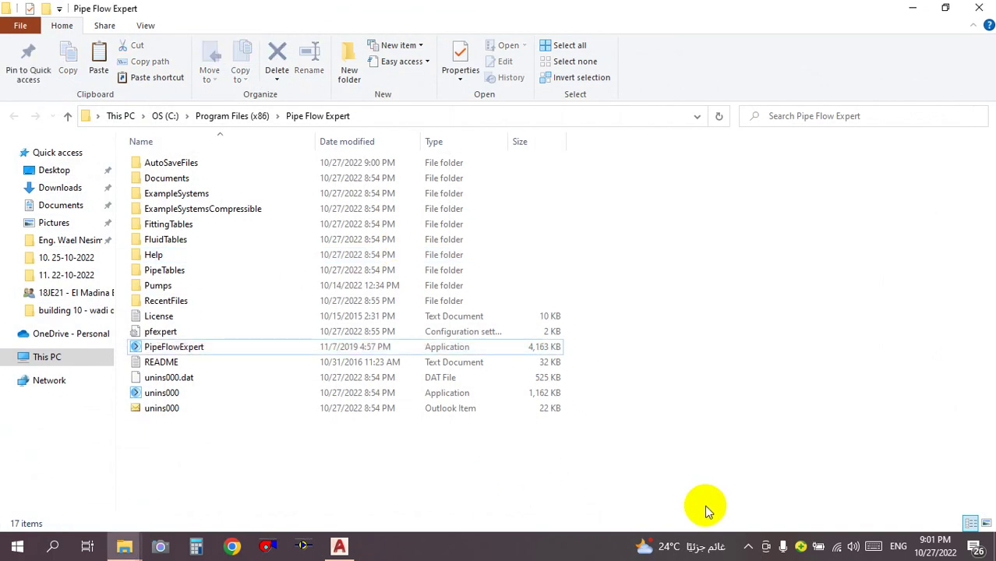
{"action": "left_click", "coordinate": [749, 544]}
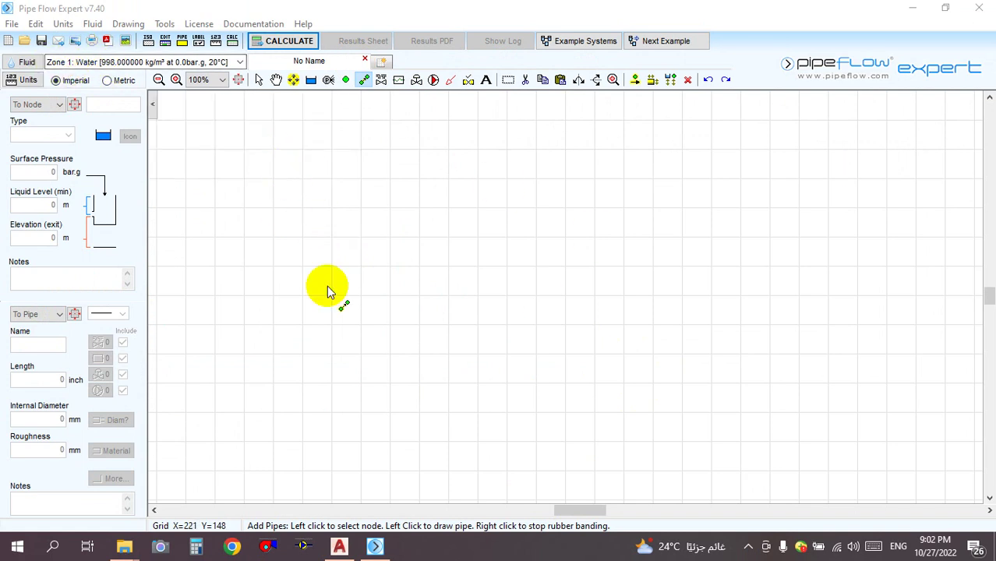
Draw a closed square loop of four pipes between four nodes, keeping the default pipe values.
{"action": "left_click", "coordinate": [301, 208]}
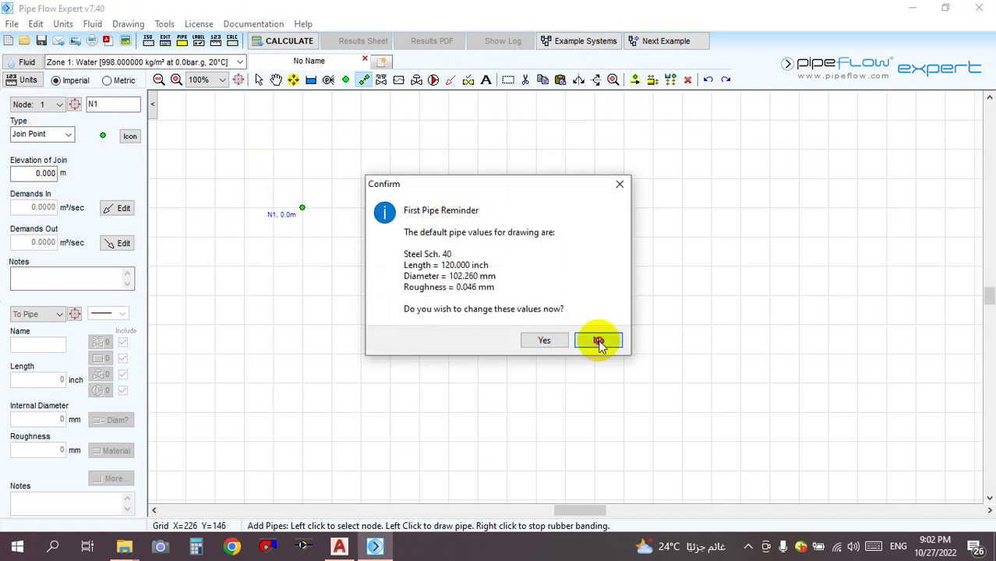
{"action": "left_click", "coordinate": [599, 342]}
{"action": "left_click", "coordinate": [449, 352]}
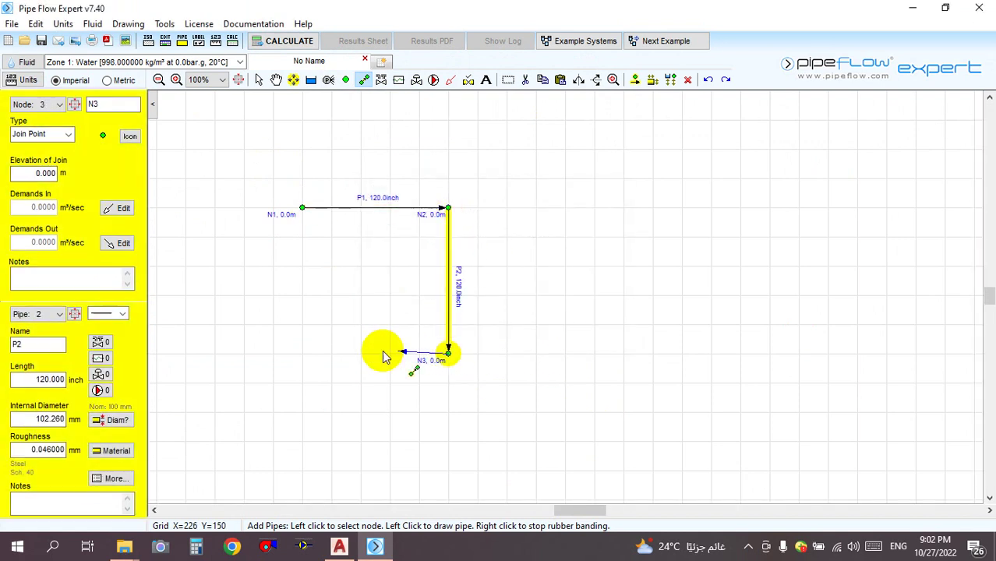
{"action": "left_click", "coordinate": [302, 352]}
{"action": "left_click", "coordinate": [302, 209]}
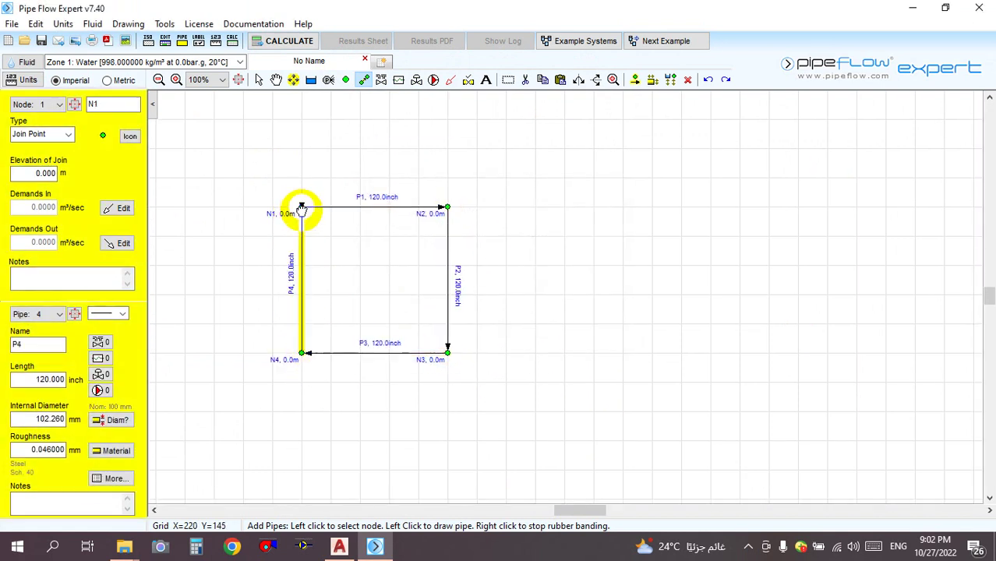
Show the details of the loop's upper pipe P1 and view the fluid zone's data and available options.
{"action": "left_click", "coordinate": [259, 80]}
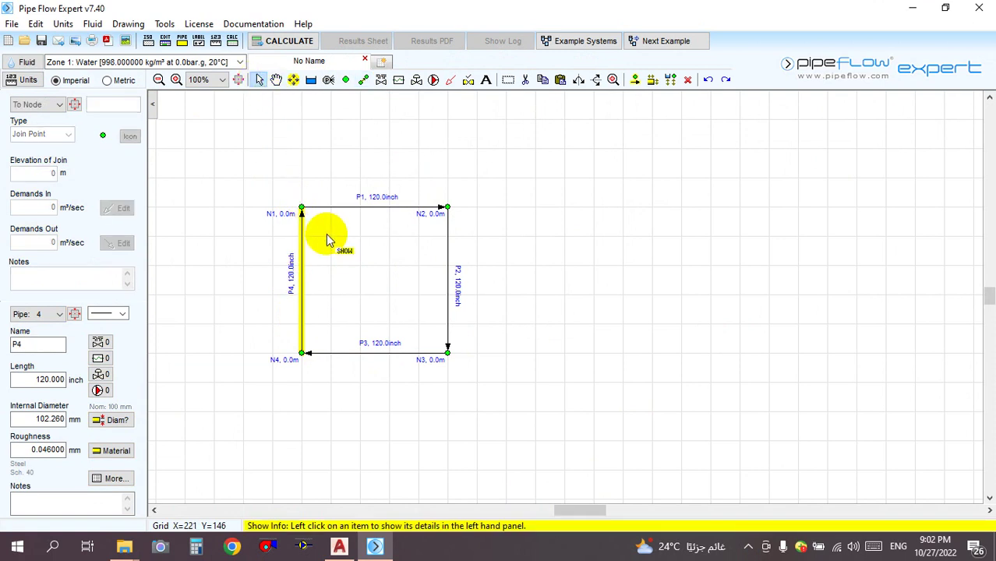
{"action": "left_click", "coordinate": [328, 208]}
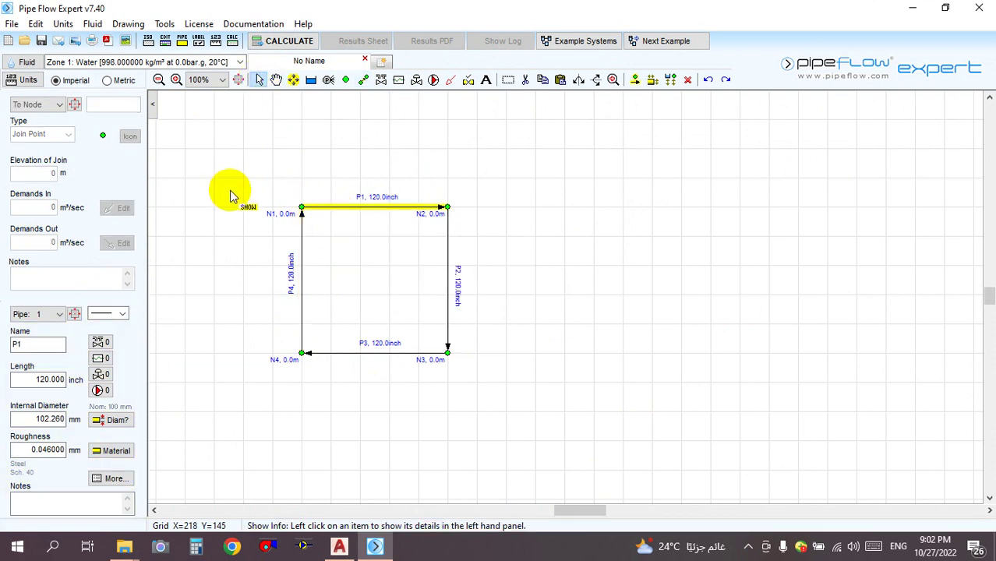
{"action": "mouse_move", "coordinate": [240, 64]}
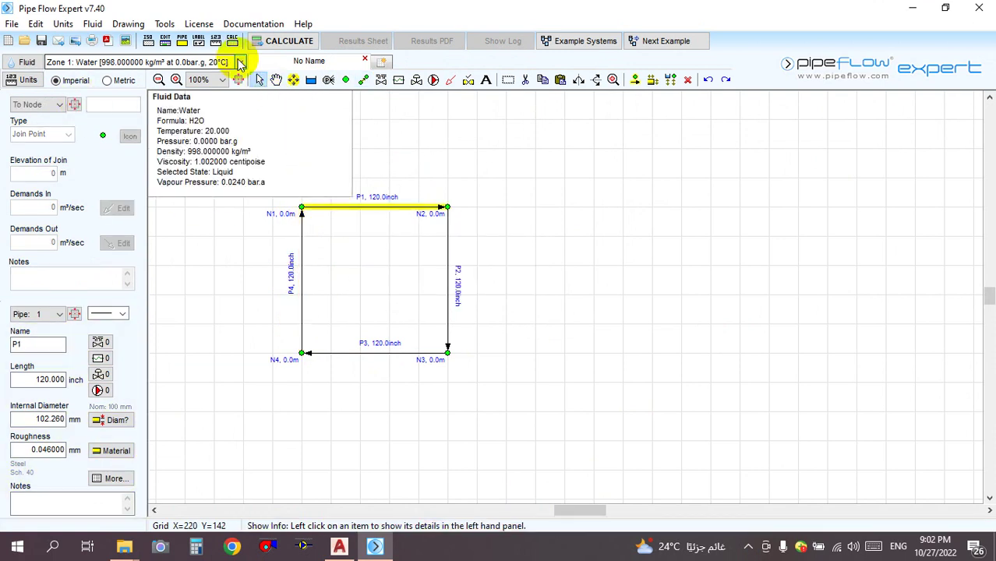
{"action": "left_click", "coordinate": [27, 63]}
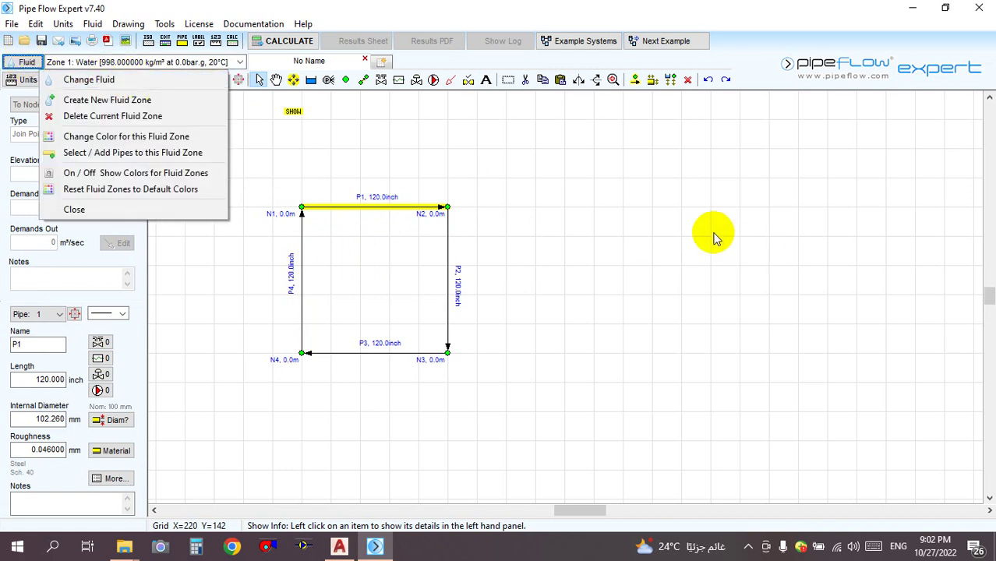
{"action": "left_click", "coordinate": [639, 178]}
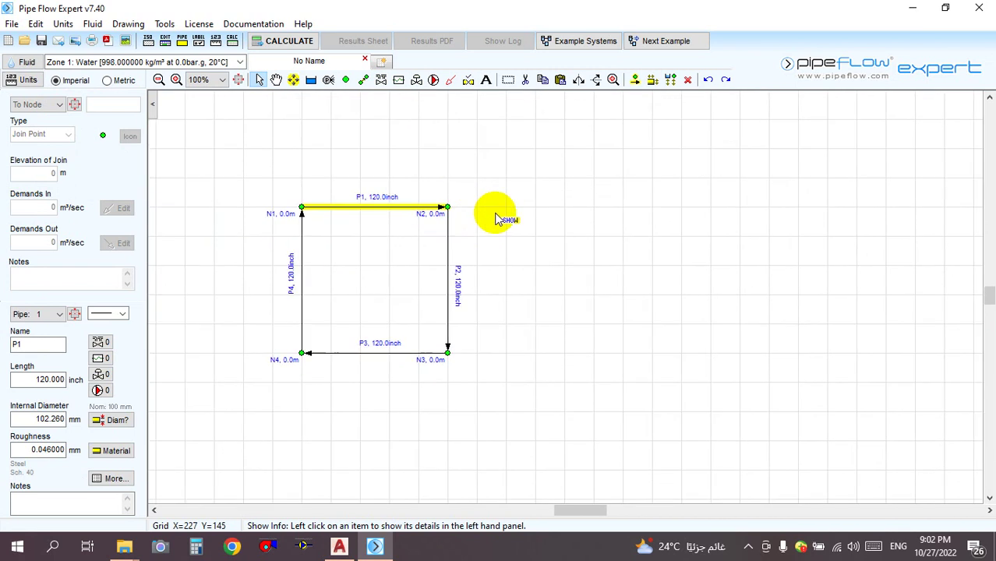
Select the entire pipe loop and delete all its nodes and pipes.
{"action": "left_click", "coordinate": [507, 79]}
{"action": "left_click_drag", "start_coordinate": [498, 160], "coordinate": [210, 426]}
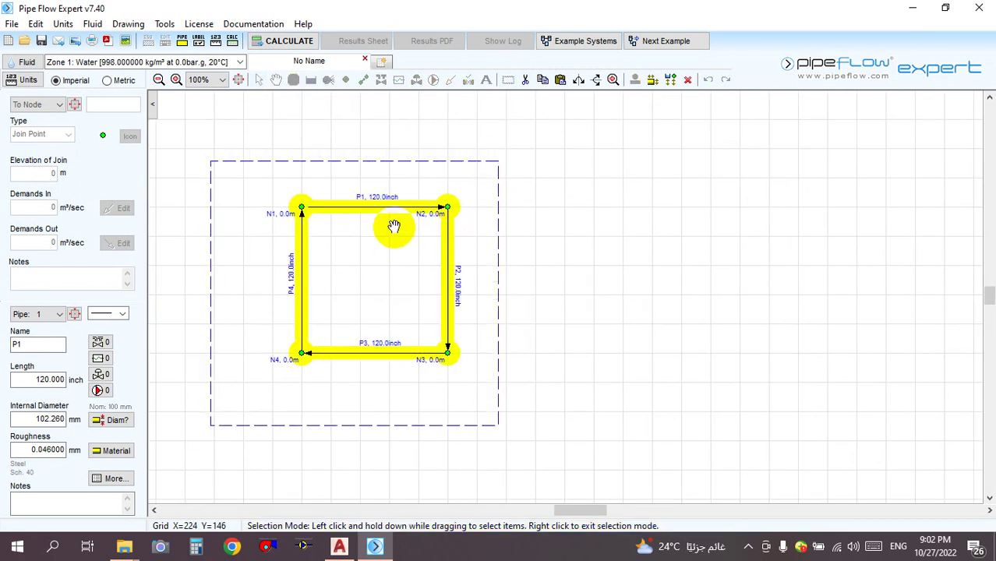
{"action": "left_click", "coordinate": [688, 80]}
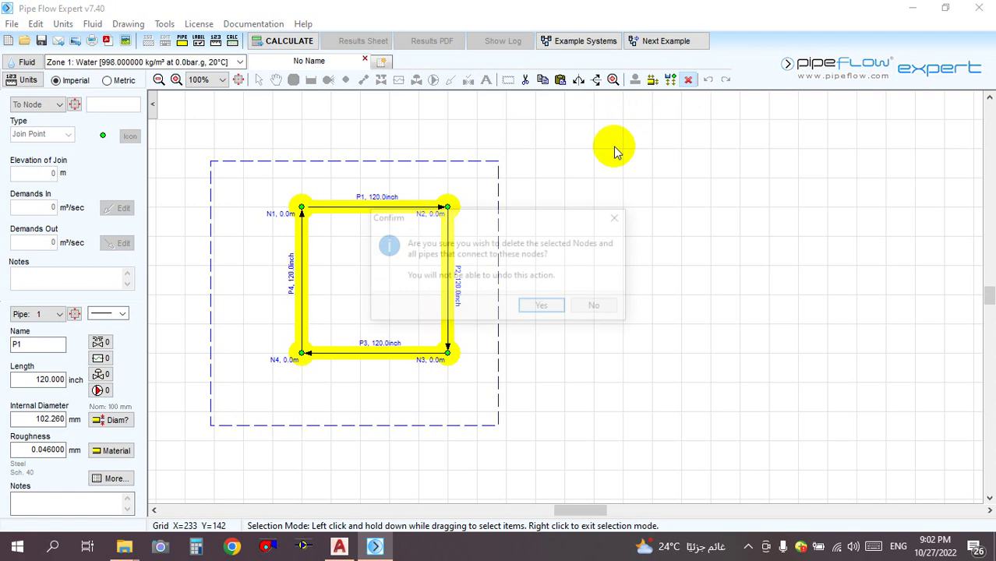
{"action": "left_click", "coordinate": [543, 306]}
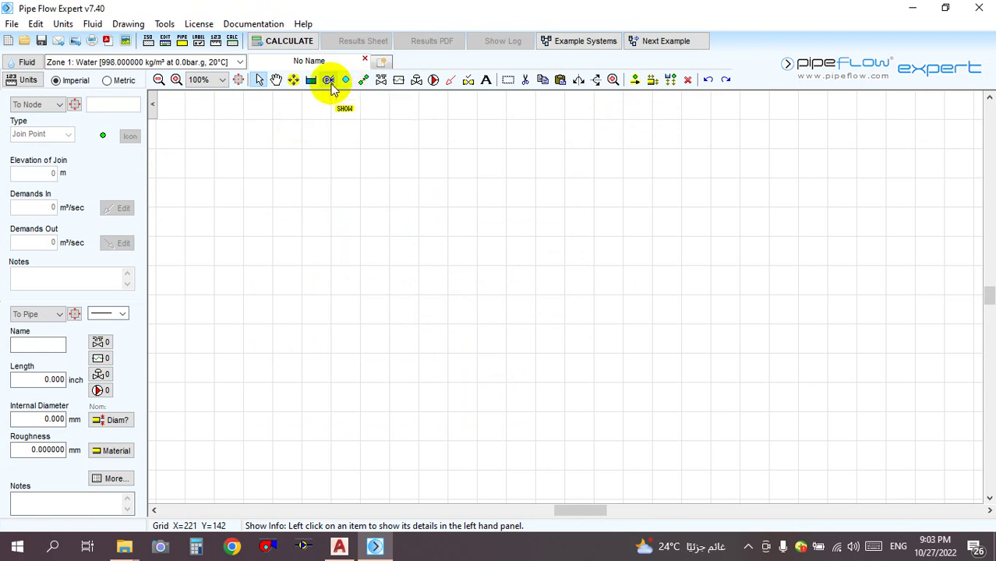
Start a horizontal pipe on the empty drawing by placing its start node and an end node seven grid squares away.
{"action": "left_click", "coordinate": [277, 81]}
{"action": "mouse_move", "coordinate": [378, 230]}
{"action": "left_mouse_down"}
{"action": "mouse_move", "coordinate": [405, 283]}
{"action": "mouse_move", "coordinate": [227, 187]}
{"action": "left_mouse_up"}
{"action": "left_click", "coordinate": [261, 81]}
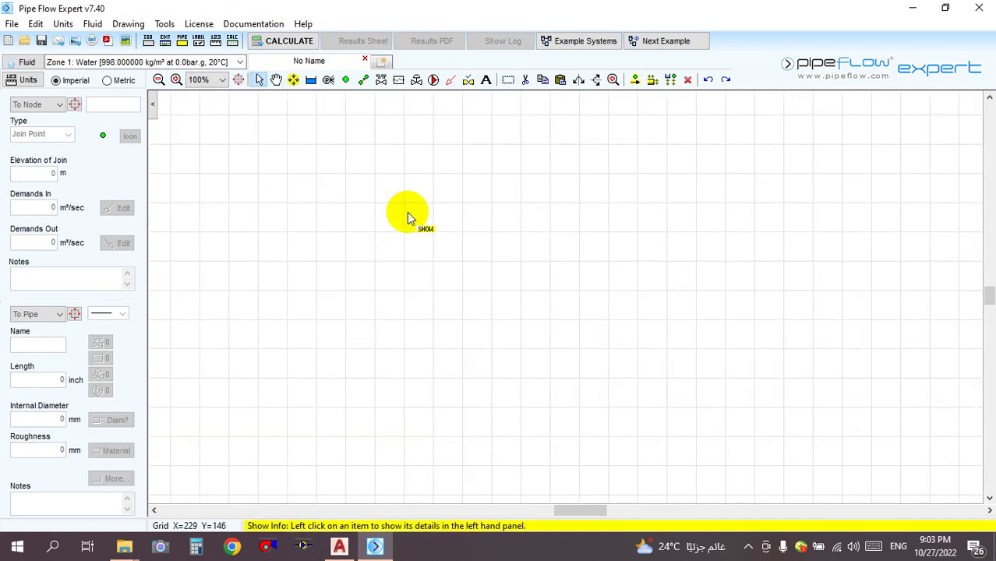
{"action": "left_click", "coordinate": [364, 83]}
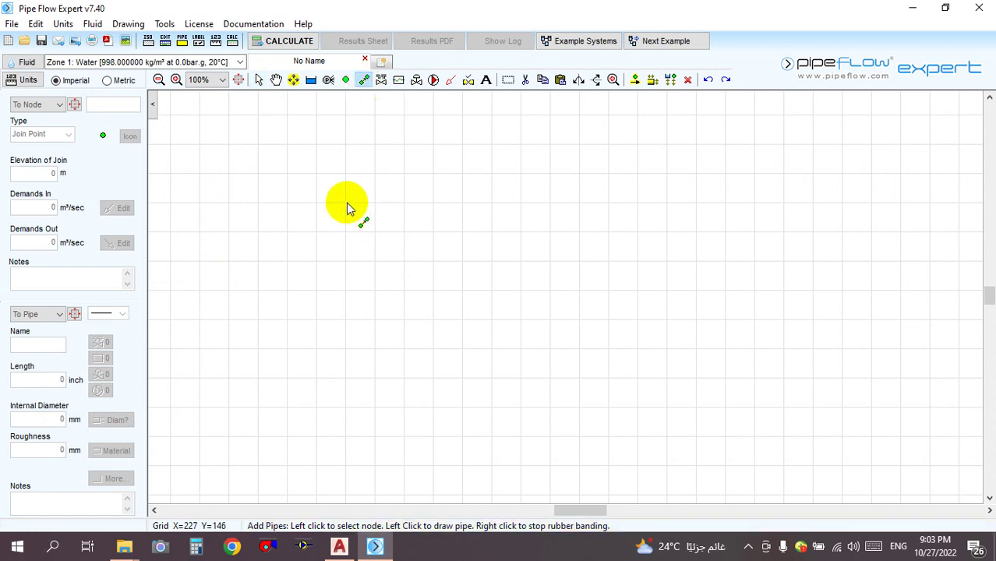
{"action": "left_click", "coordinate": [346, 204]}
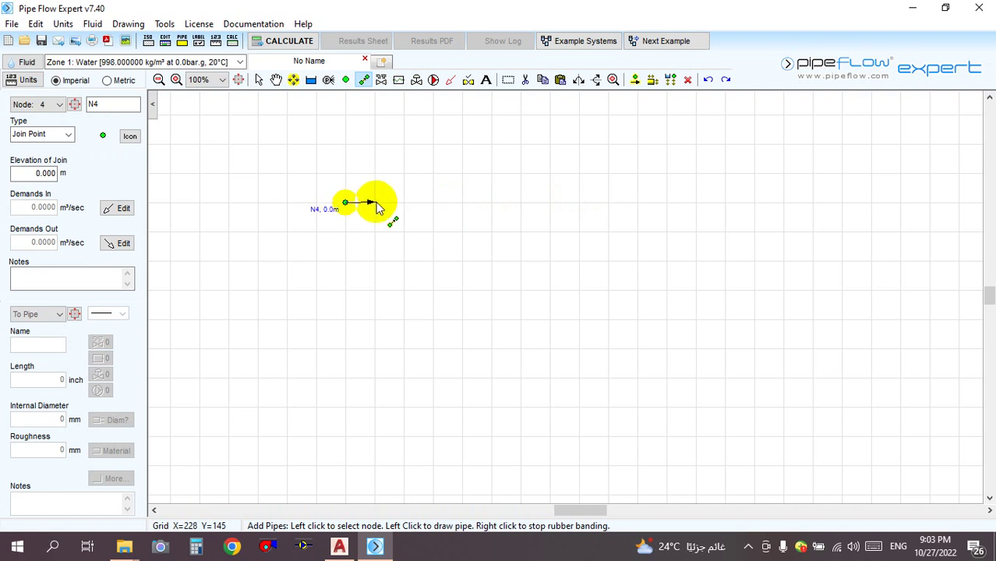
{"action": "right_click", "coordinate": [352, 214]}
{"action": "left_click", "coordinate": [348, 206]}
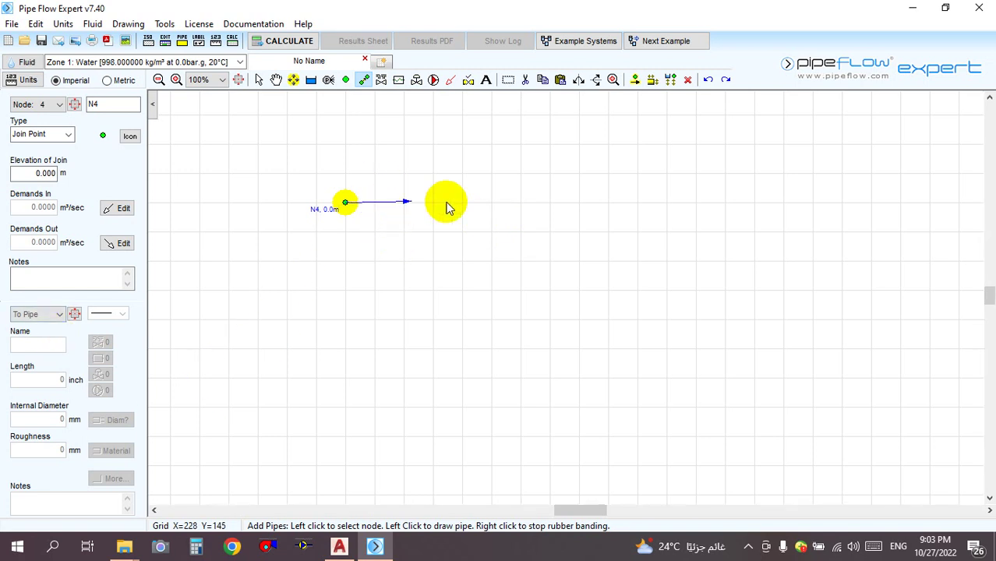
{"action": "left_click", "coordinate": [551, 205]}
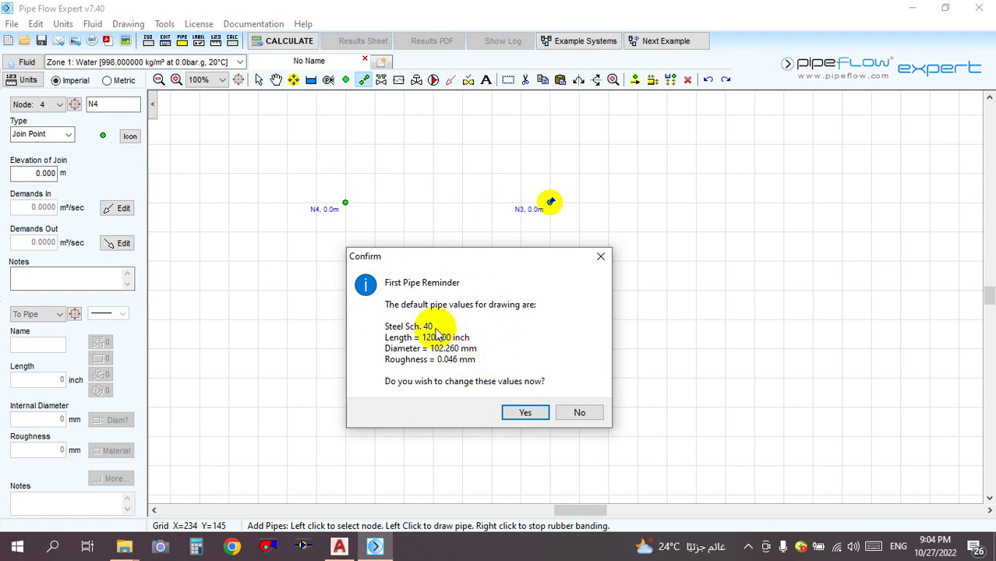
Accept changing the default pipe values and set its diameter to the 150 mm nominal size of Steel (ANSI) Sch. 40.
{"action": "left_click", "coordinate": [524, 414]}
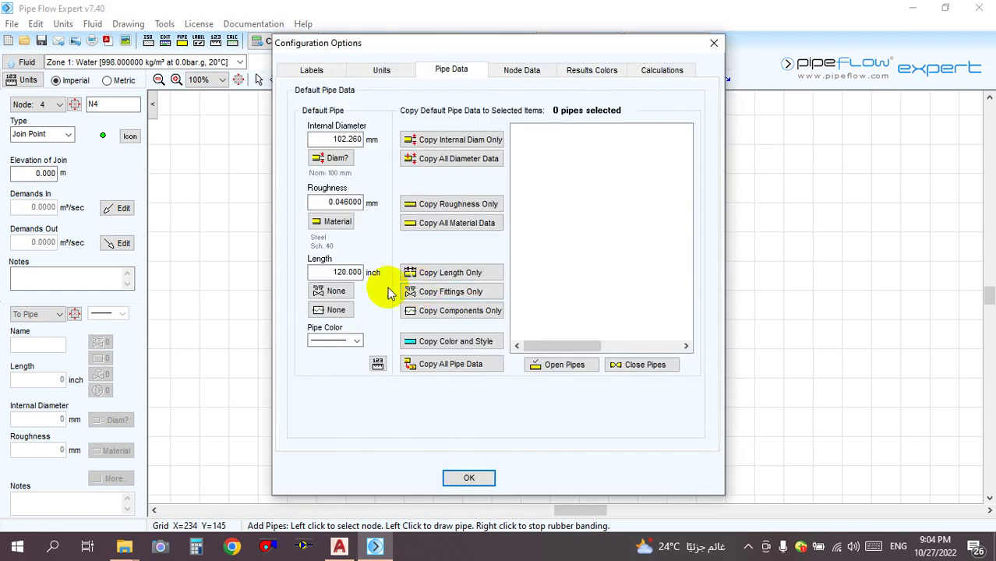
{"action": "left_click_drag", "start_coordinate": [463, 49], "coordinate": [395, 59]}
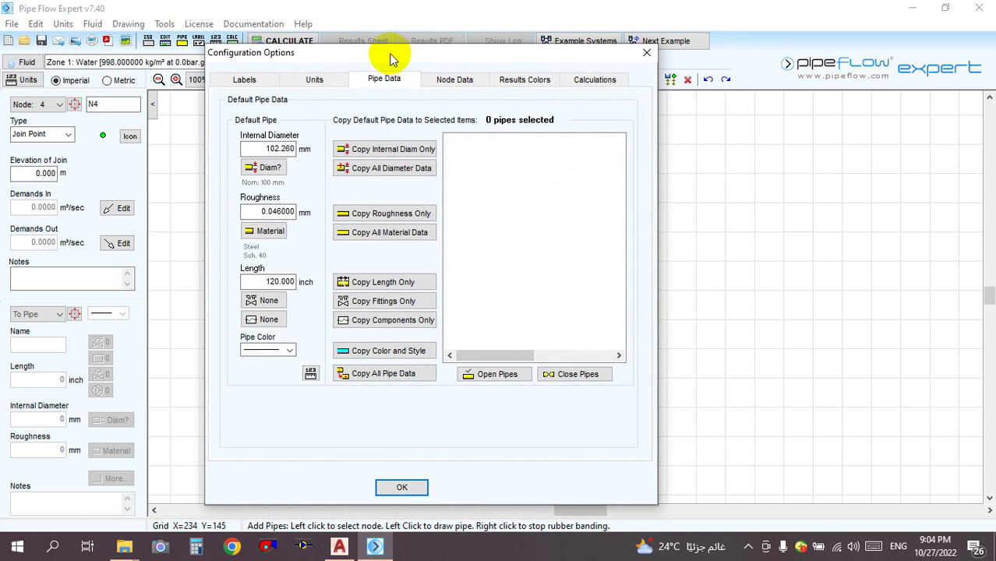
{"action": "left_click", "coordinate": [263, 170]}
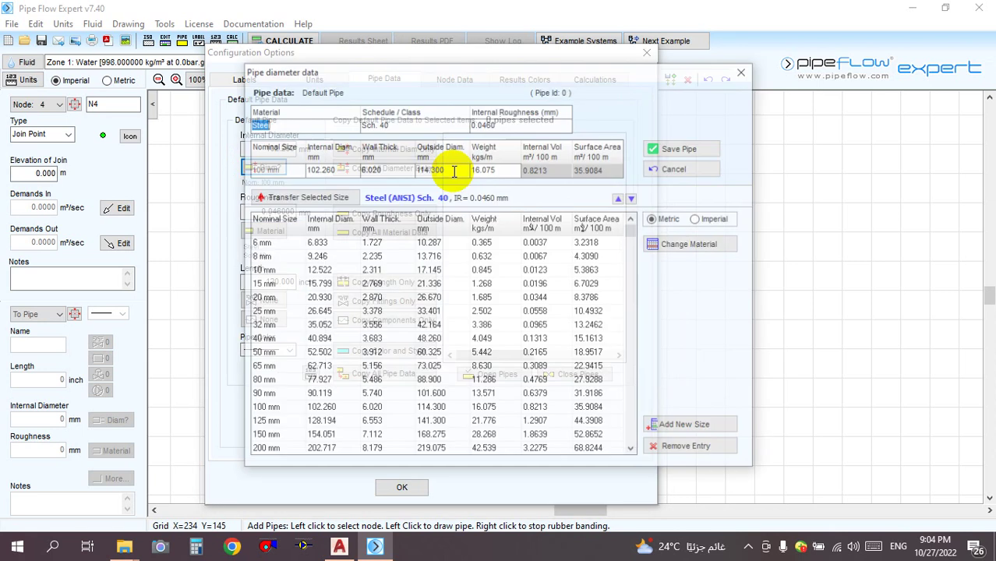
{"action": "double_click", "coordinate": [277, 125]}
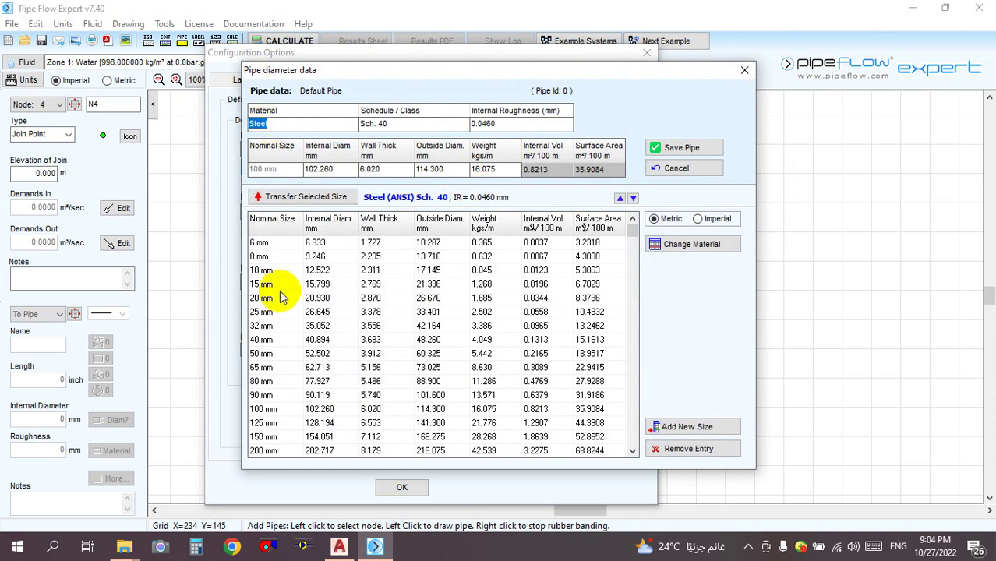
{"action": "left_click", "coordinate": [268, 270]}
{"action": "left_click_drag", "start_coordinate": [280, 353], "coordinate": [284, 455]}
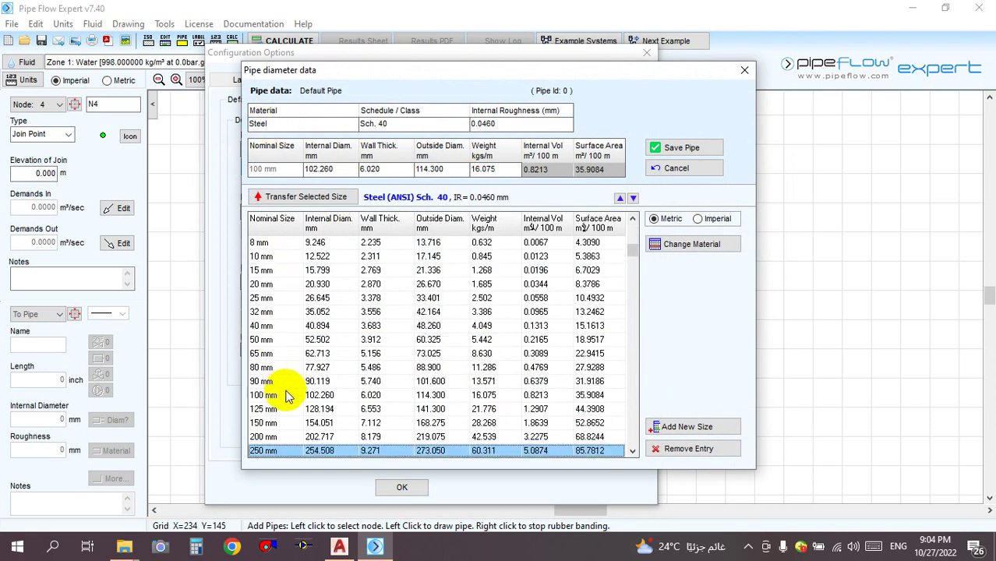
{"action": "left_click", "coordinate": [265, 424]}
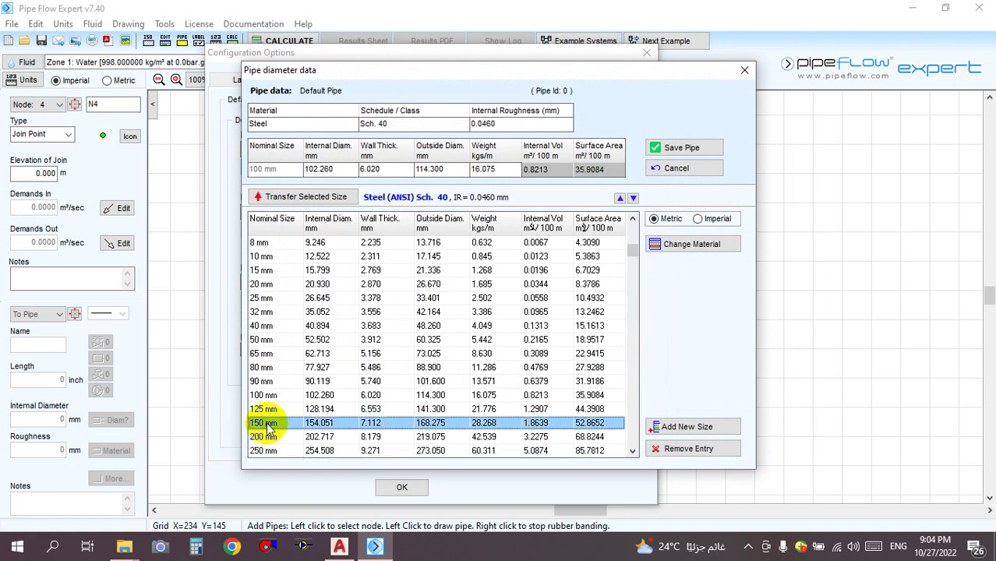
{"action": "double_click", "coordinate": [286, 425]}
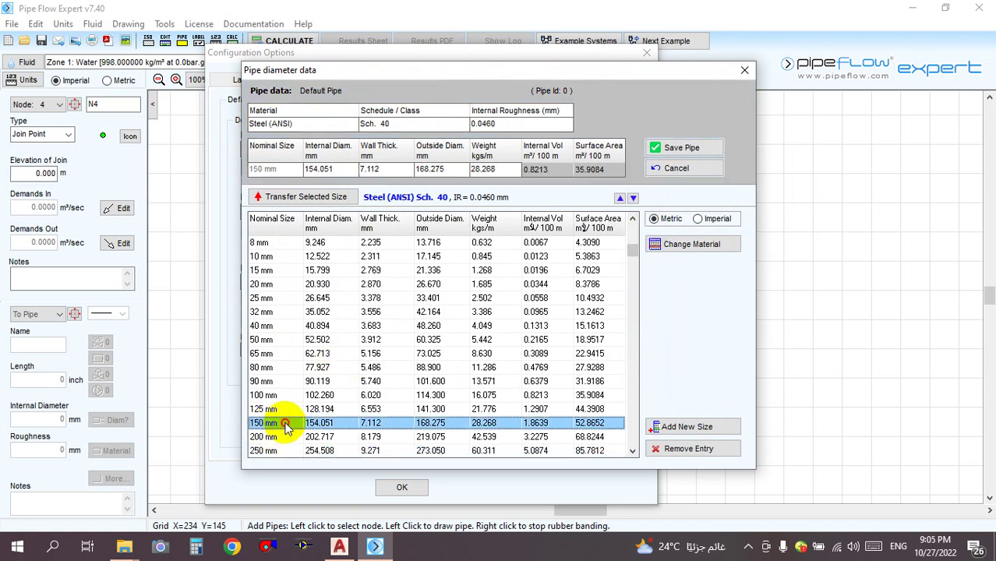
{"action": "left_click", "coordinate": [670, 148]}
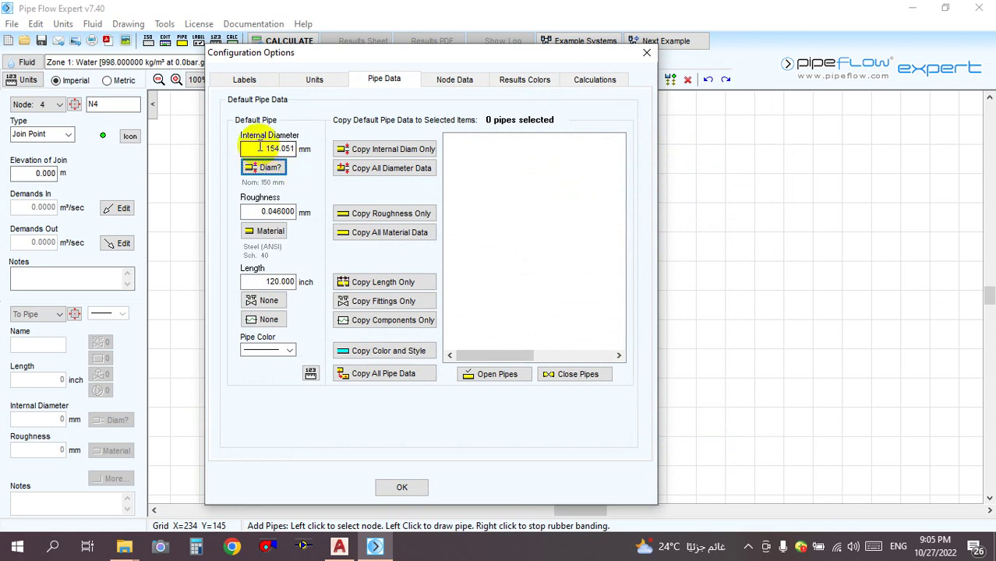
{"action": "double_click", "coordinate": [262, 149]}
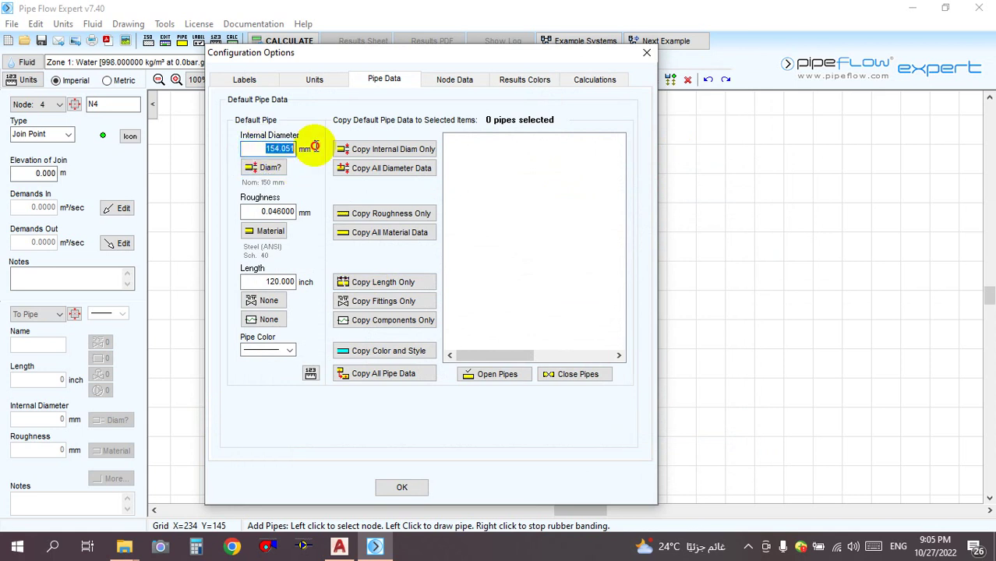
{"action": "left_click", "coordinate": [256, 149]}
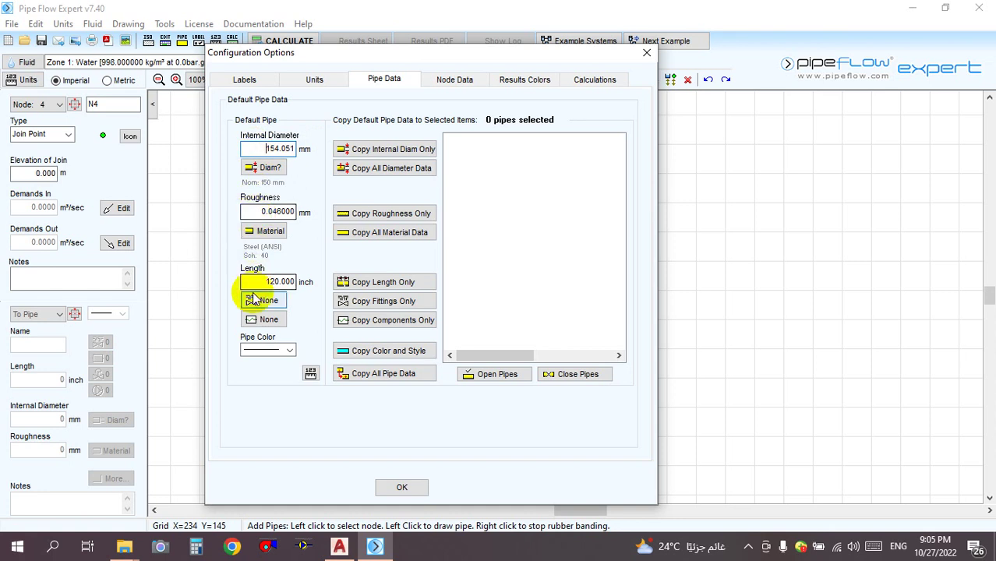
Browse the pipe material list and select Copper, Type K as the default pipe's material.
{"action": "left_click", "coordinate": [265, 232]}
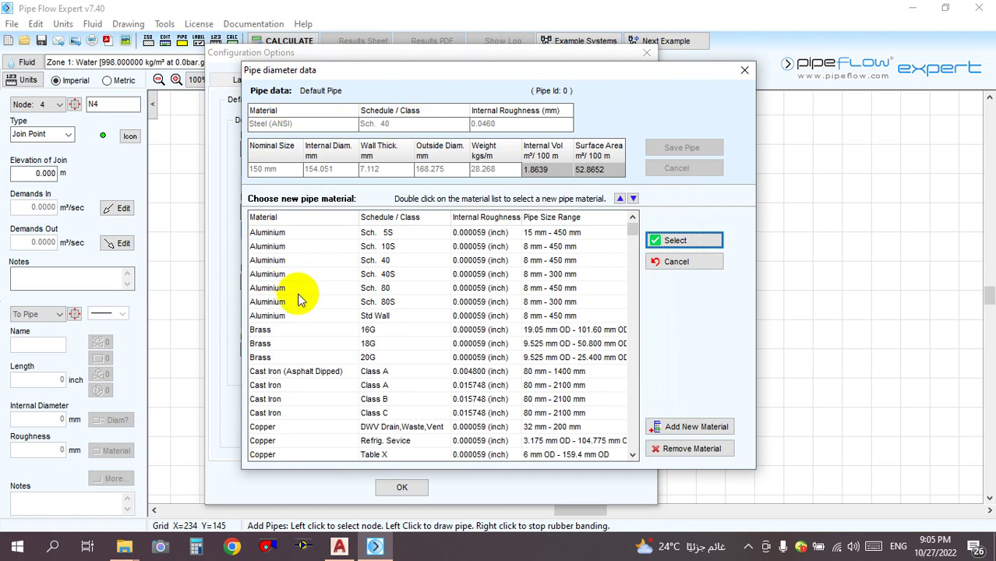
{"action": "left_click", "coordinate": [284, 442]}
{"action": "key", "text": "Down"}
{"action": "key", "text": "Down"}
{"action": "key", "text": "Down"}
{"action": "key", "text": "Down"}
{"action": "key", "text": "Down"}
{"action": "key", "text": "Down"}
{"action": "key", "text": "Down"}
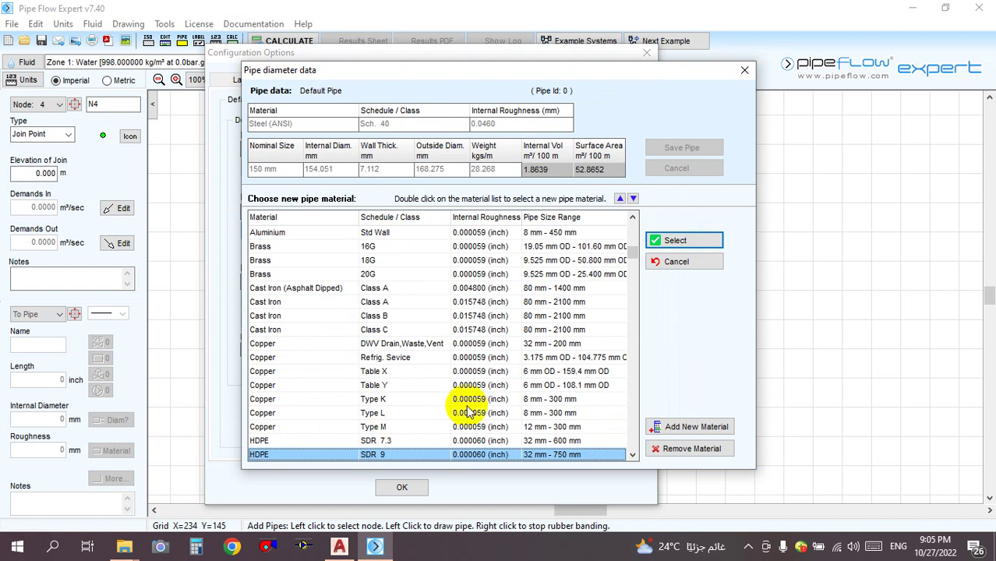
{"action": "left_click", "coordinate": [309, 399]}
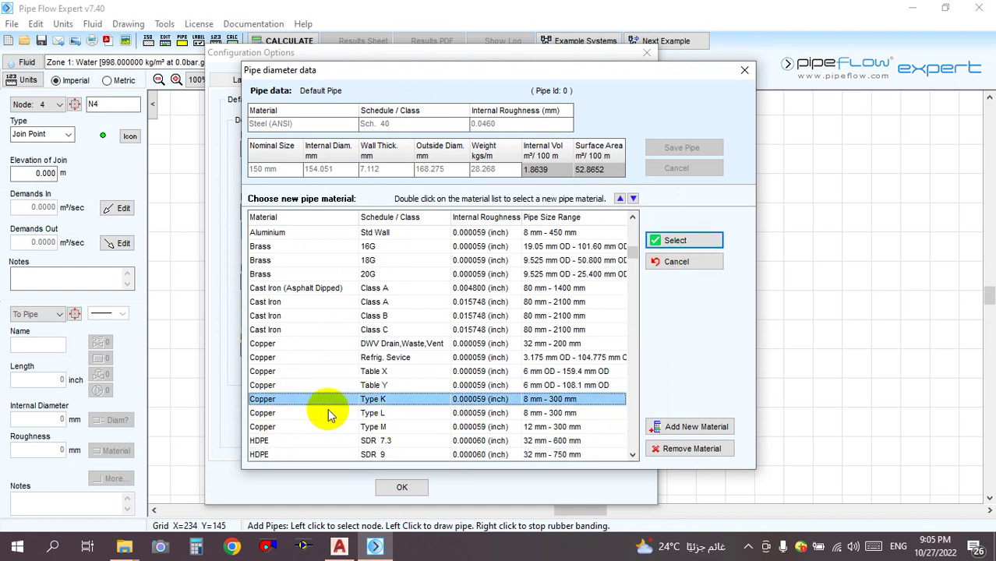
{"action": "left_click", "coordinate": [688, 241]}
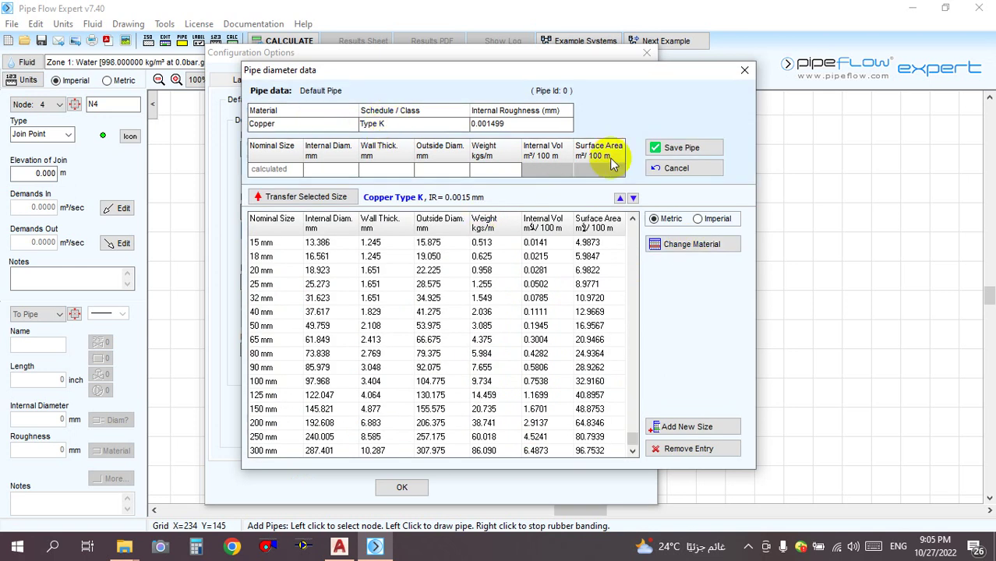
Assign the 150 mm nominal size to the copper default pipe and save its data.
{"action": "left_click", "coordinate": [668, 152]}
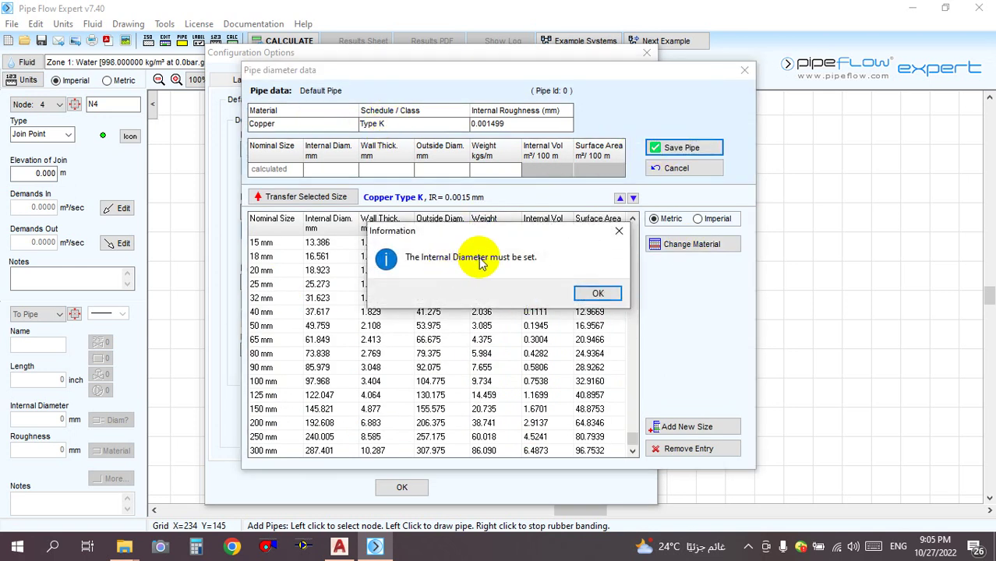
{"action": "left_click", "coordinate": [597, 295]}
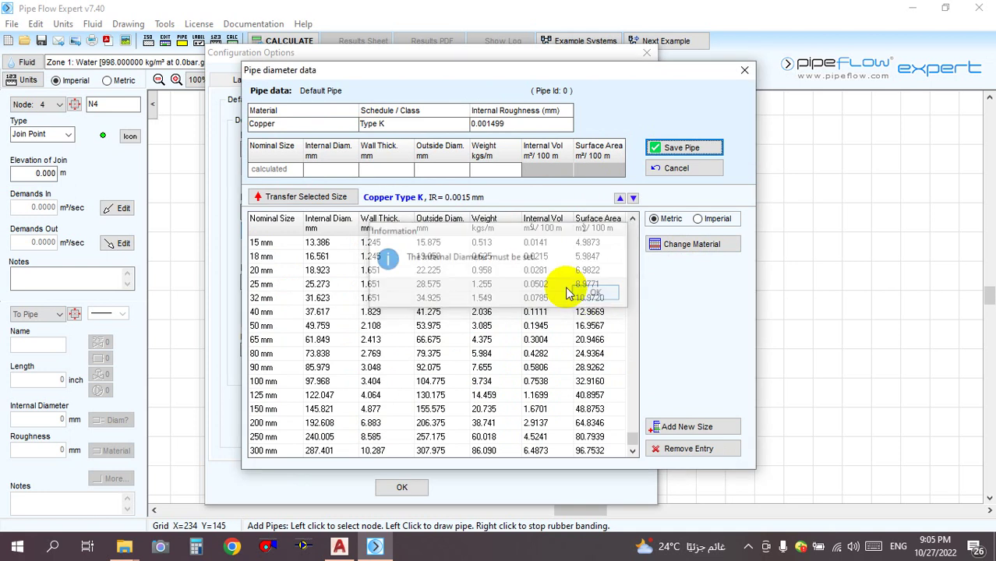
{"action": "left_click", "coordinate": [276, 367]}
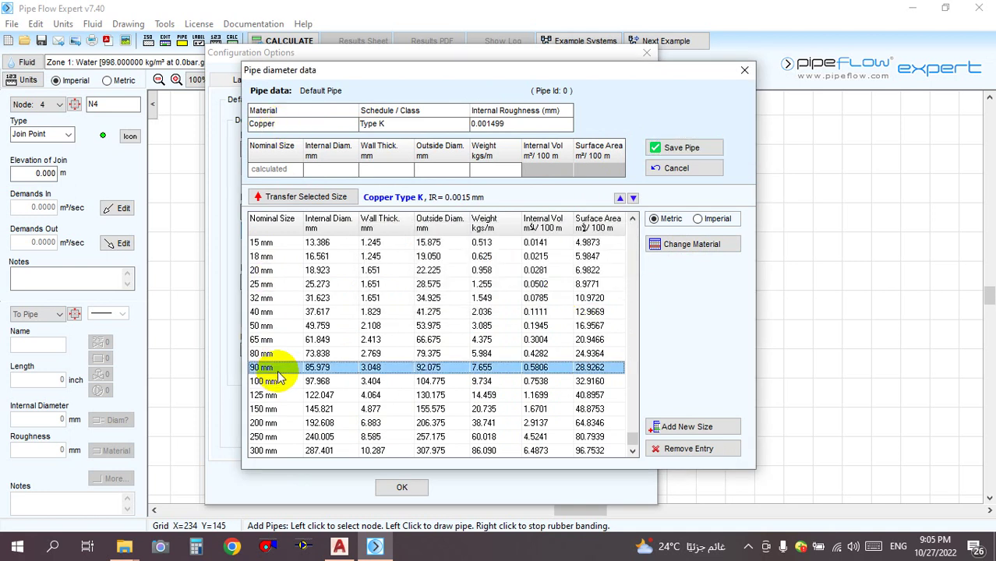
{"action": "left_click", "coordinate": [267, 408]}
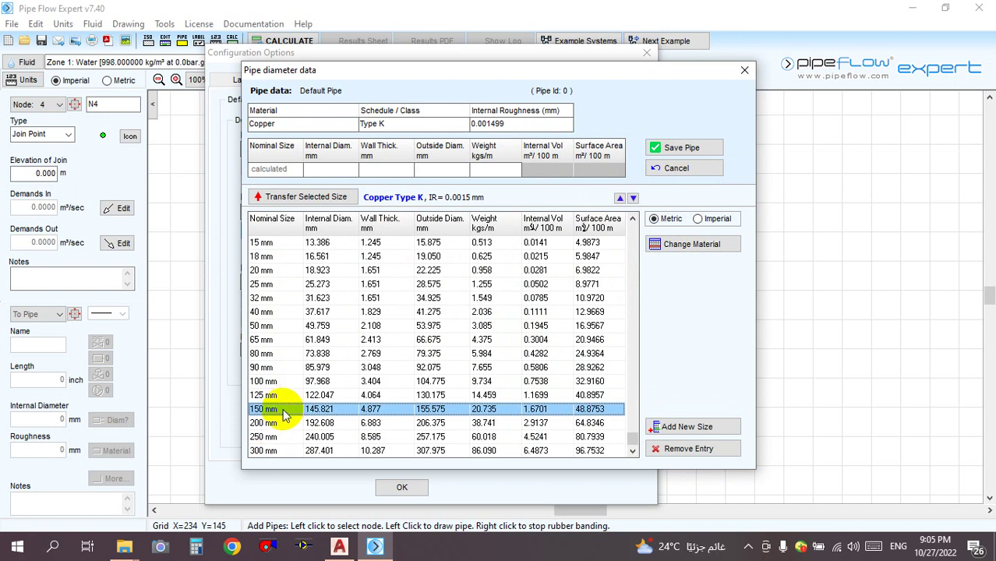
{"action": "left_click", "coordinate": [285, 197]}
{"action": "left_click", "coordinate": [669, 148]}
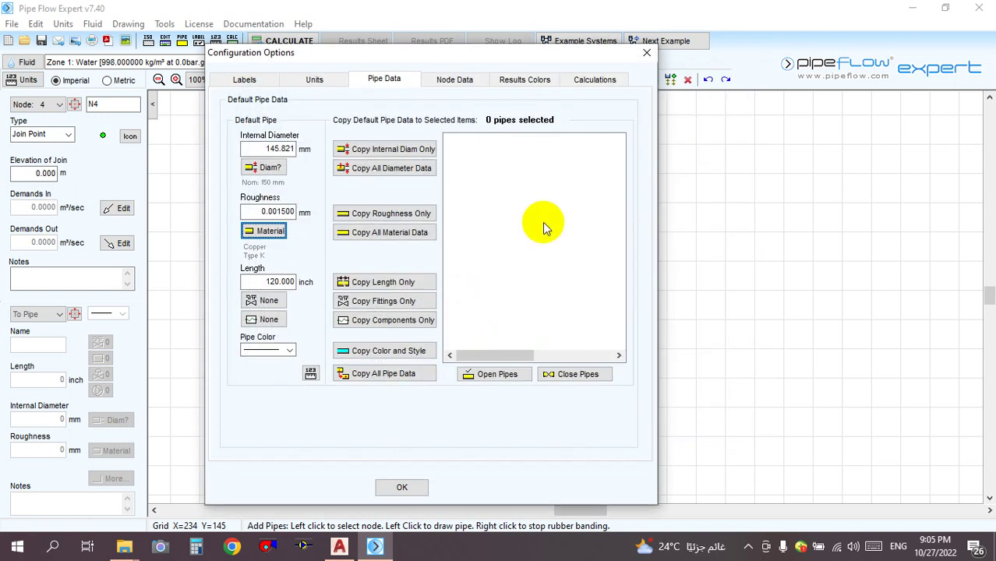
Review the default pipe's roughness, internal diameter and length values together with their units.
{"action": "left_click", "coordinate": [260, 211]}
{"action": "left_click_drag", "start_coordinate": [261, 211], "coordinate": [307, 209]}
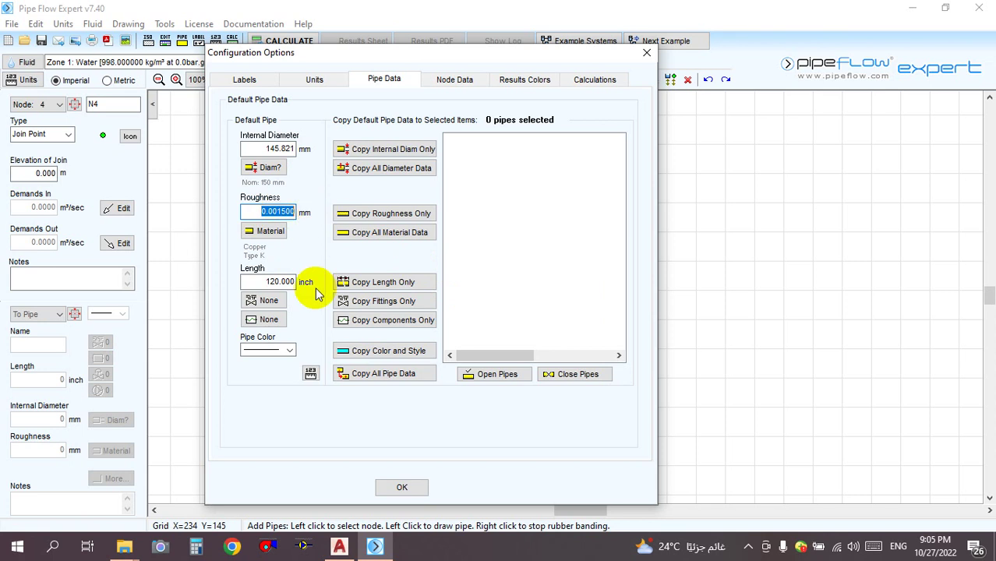
{"action": "left_click_drag", "start_coordinate": [248, 148], "coordinate": [311, 152]}
{"action": "left_click", "coordinate": [263, 148]}
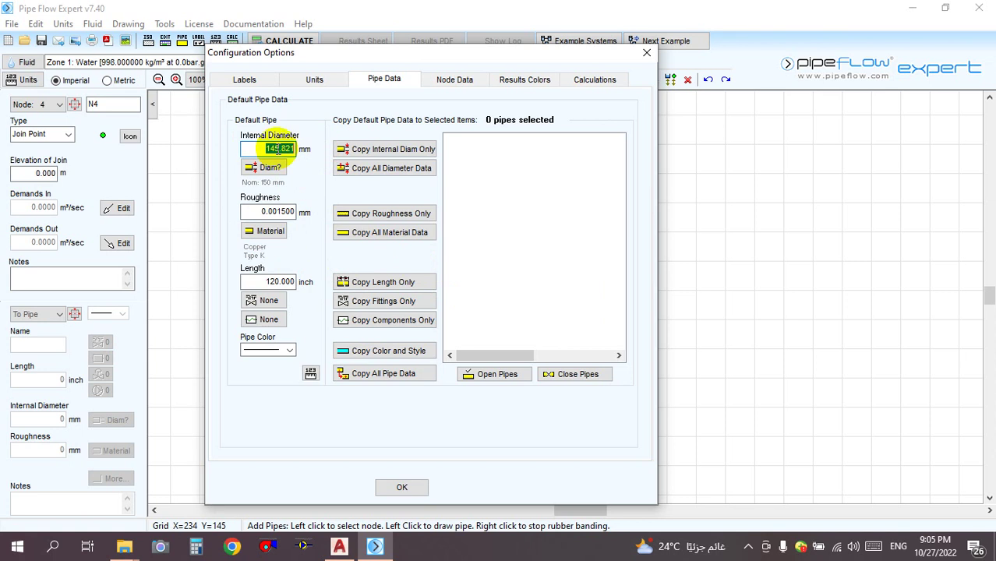
{"action": "left_click", "coordinate": [250, 150]}
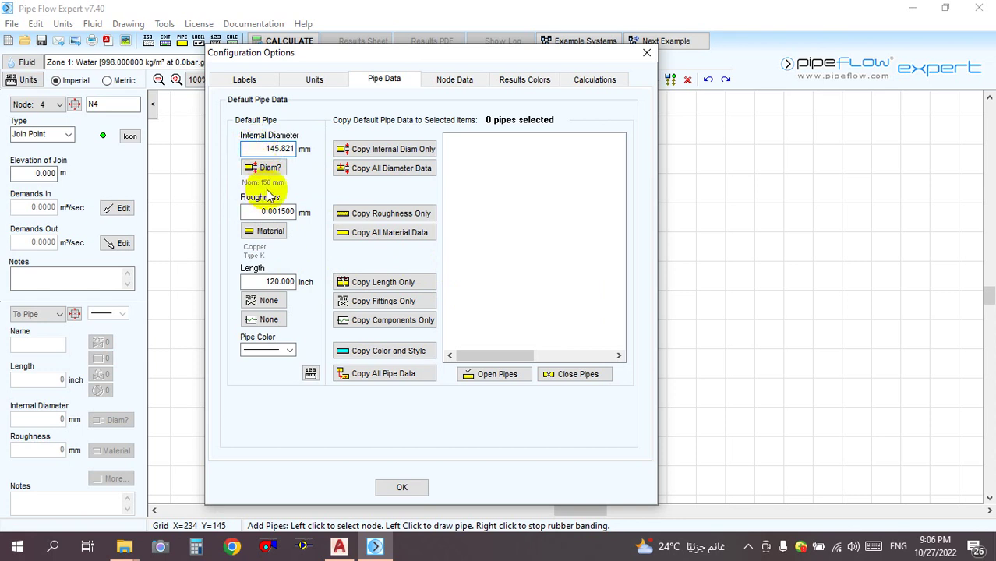
{"action": "left_click_drag", "start_coordinate": [260, 149], "coordinate": [304, 146]}
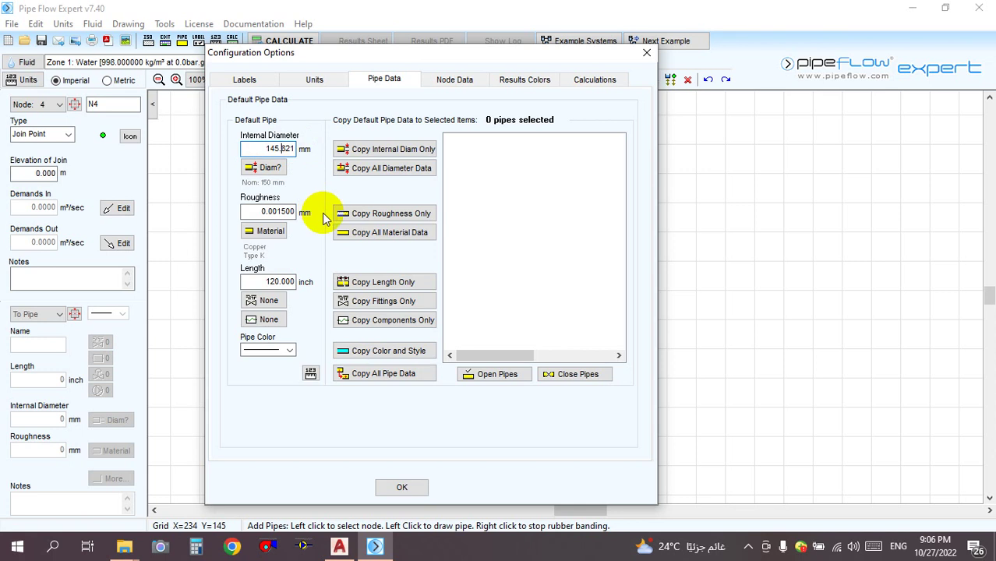
{"action": "left_click", "coordinate": [261, 212]}
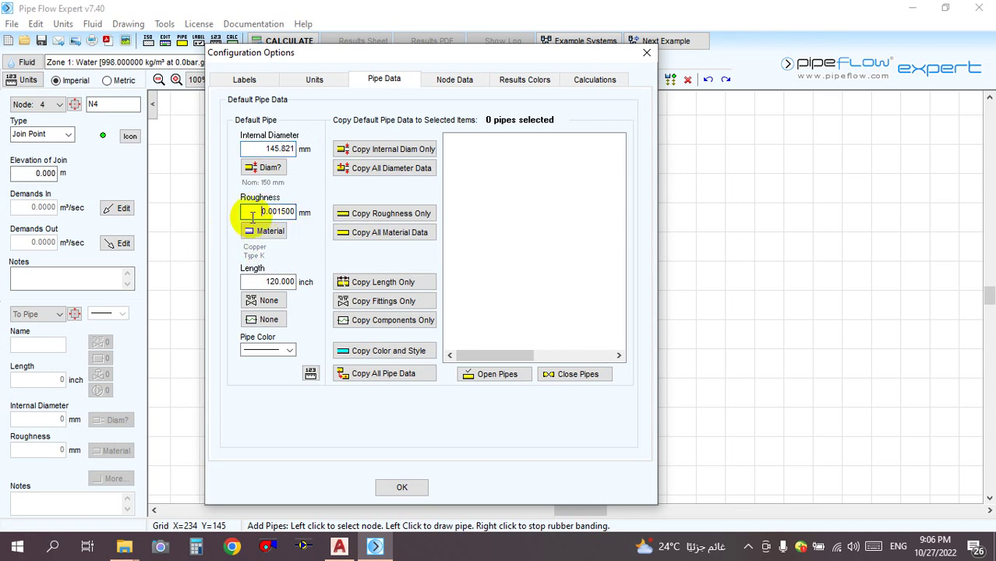
{"action": "left_click_drag", "start_coordinate": [269, 212], "coordinate": [294, 212]}
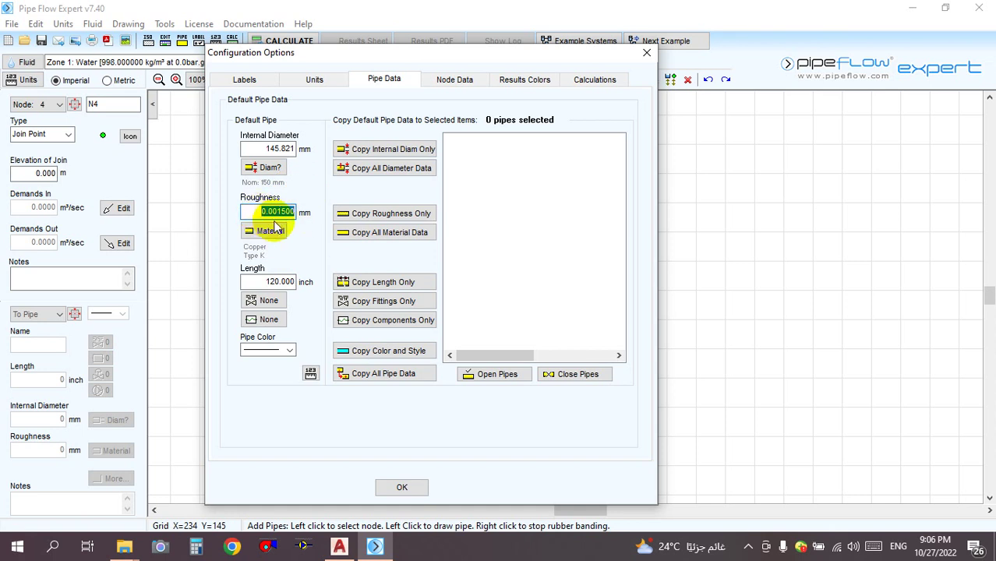
{"action": "left_click_drag", "start_coordinate": [269, 282], "coordinate": [305, 282]}
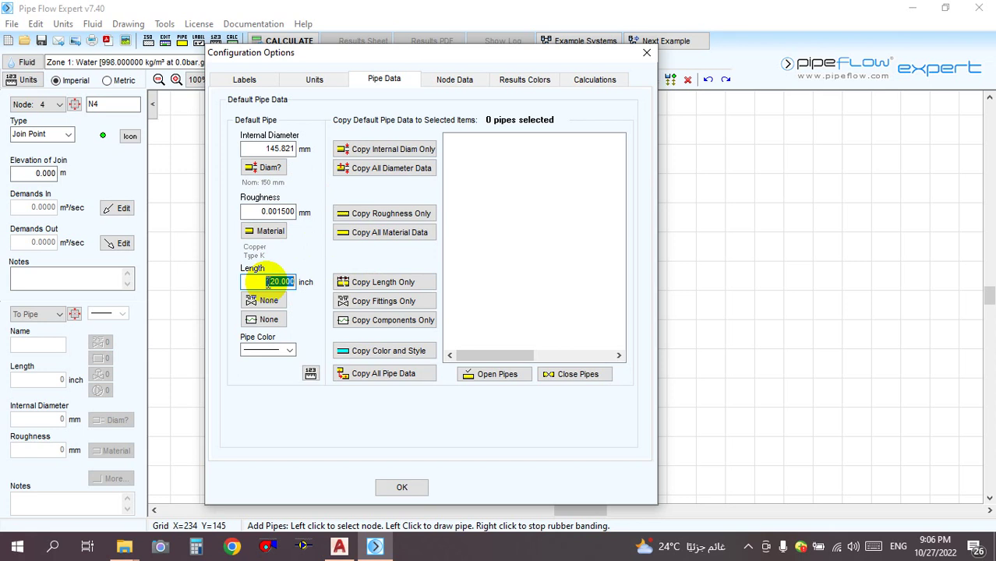
Change the pipe length unit to metres and return to the default pipe data.
{"action": "left_click", "coordinate": [298, 81]}
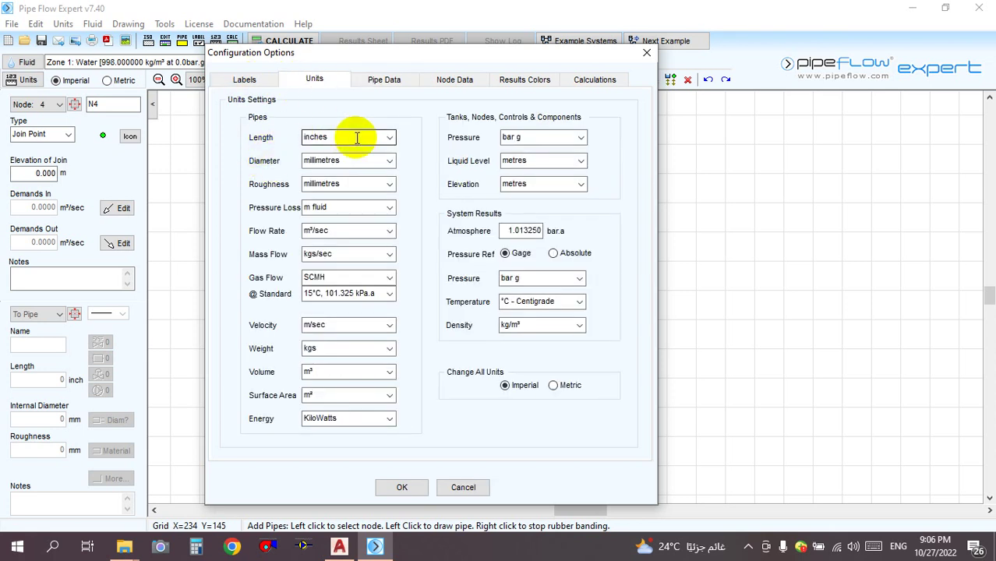
{"action": "left_click", "coordinate": [388, 136]}
{"action": "left_click", "coordinate": [333, 150]}
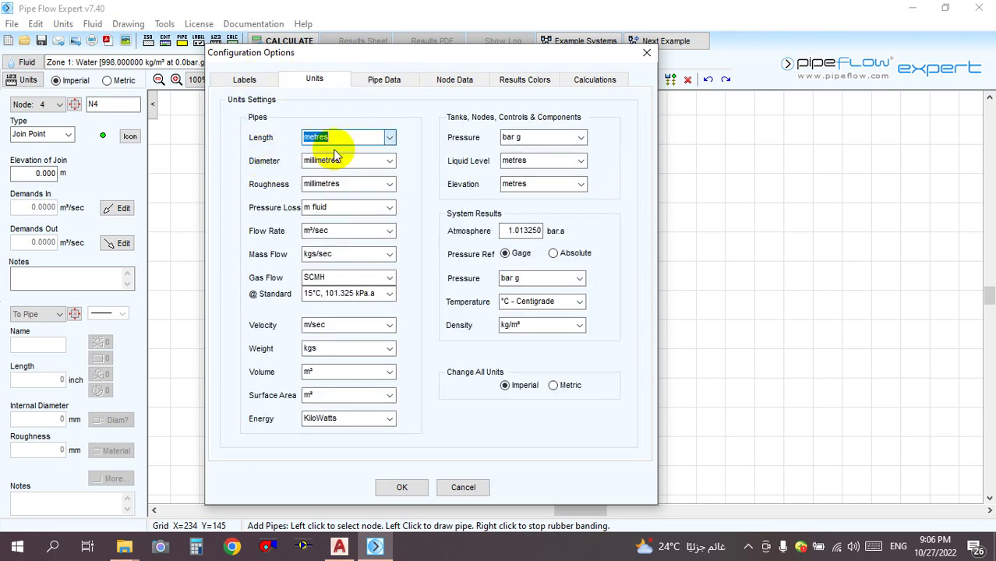
{"action": "left_click", "coordinate": [385, 81]}
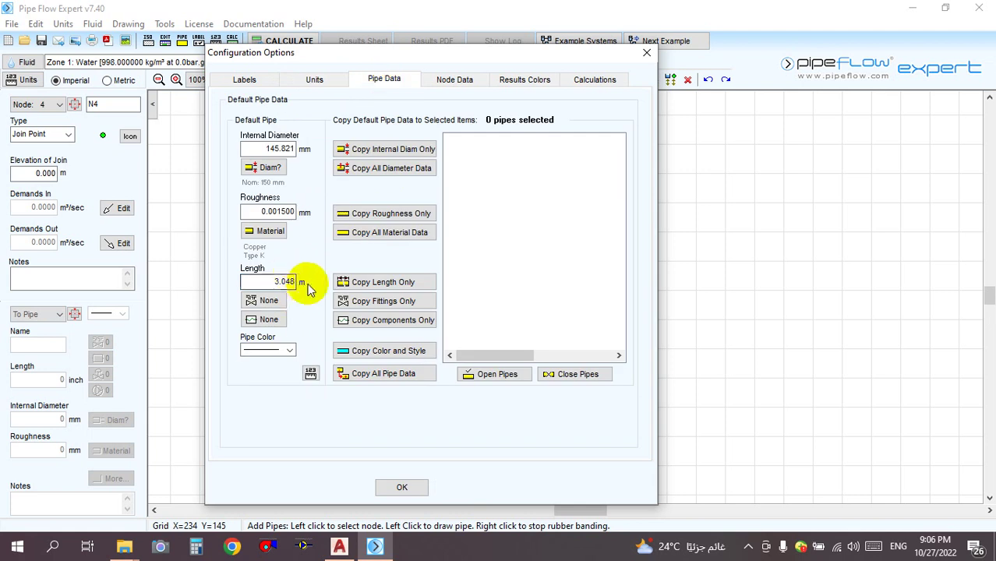
Change the pipe diameter unit to inches and return to the default pipe data.
{"action": "left_click", "coordinate": [326, 81]}
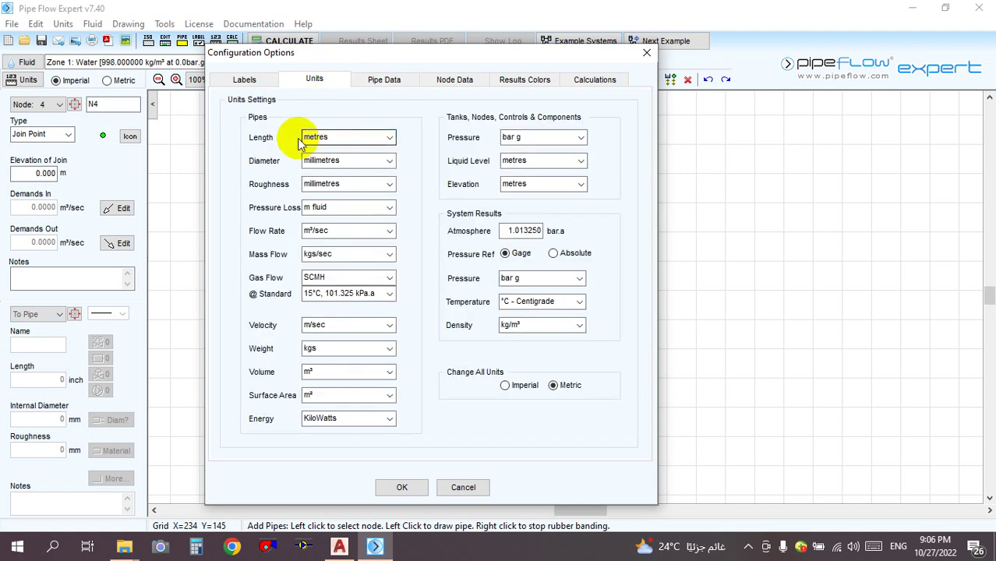
{"action": "left_click", "coordinate": [343, 160]}
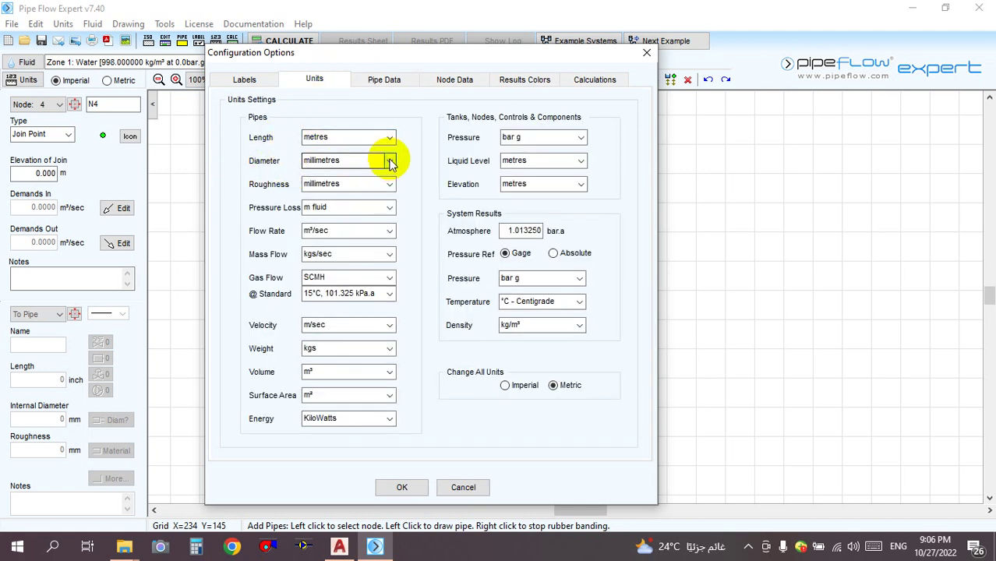
{"action": "left_click", "coordinate": [389, 160]}
{"action": "left_click", "coordinate": [332, 207]}
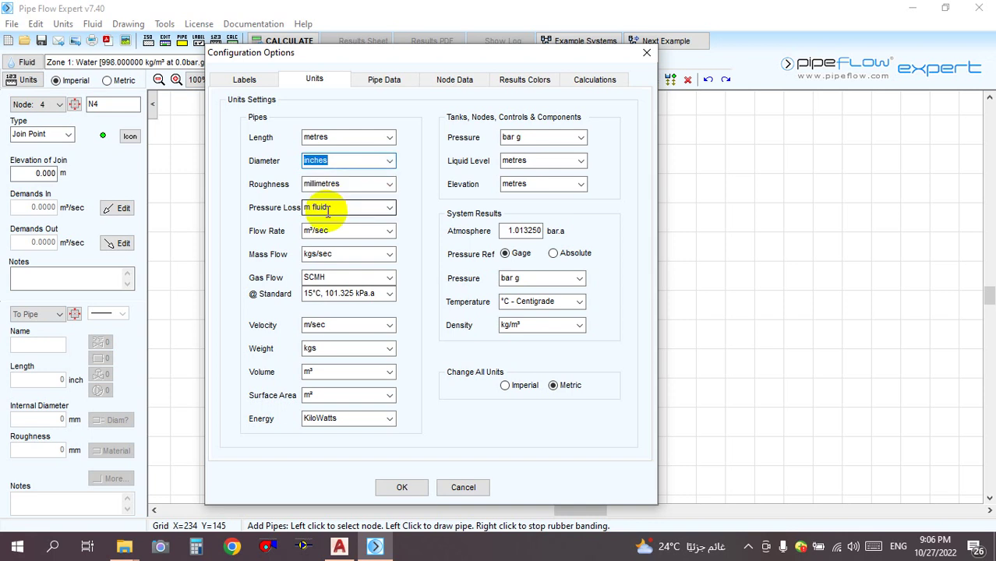
{"action": "left_click", "coordinate": [380, 79]}
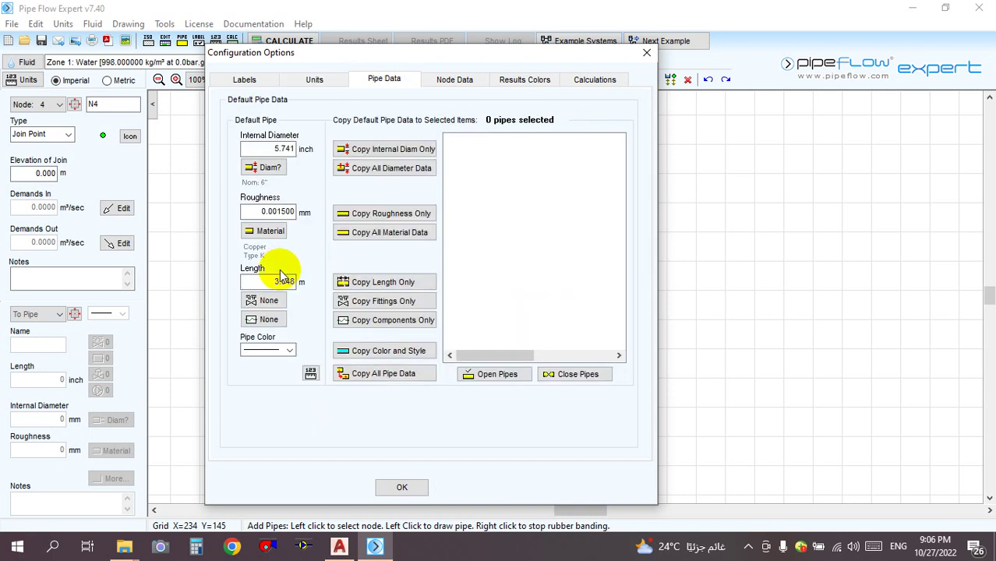
Set the default pipe's length to 3 m and open its fitting friction coefficients.
{"action": "left_click", "coordinate": [257, 211]}
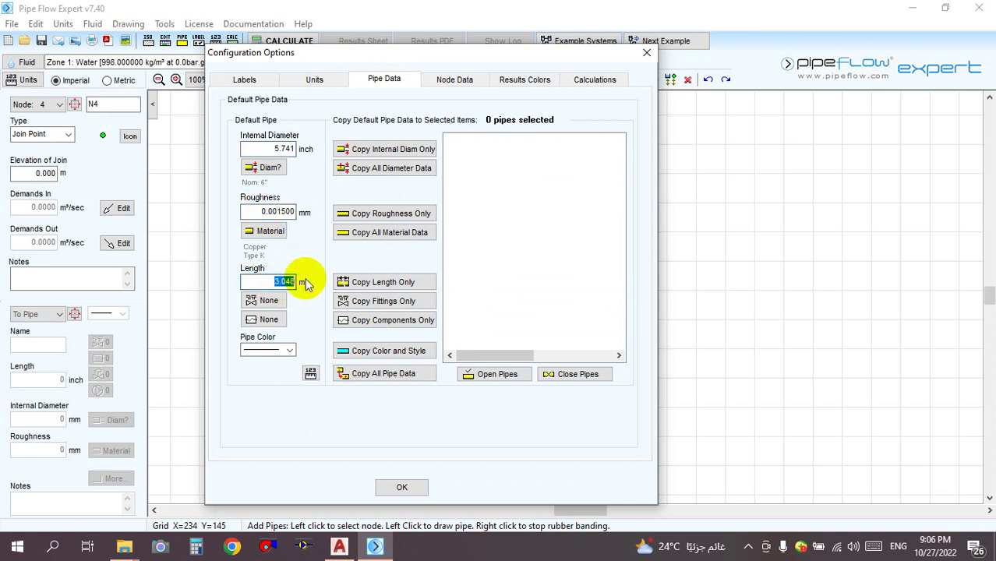
{"action": "double_click", "coordinate": [279, 282]}
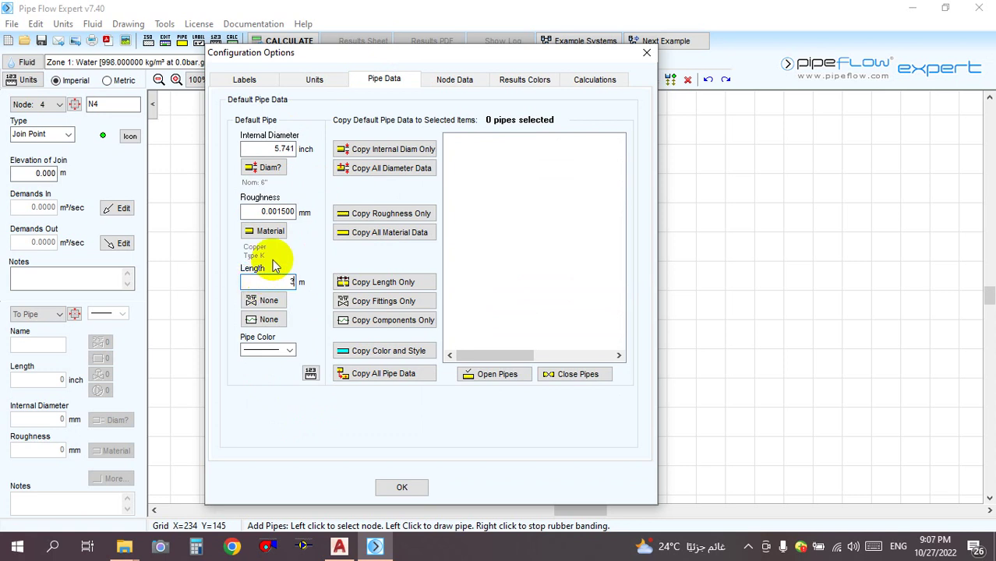
{"action": "left_click", "coordinate": [265, 303]}
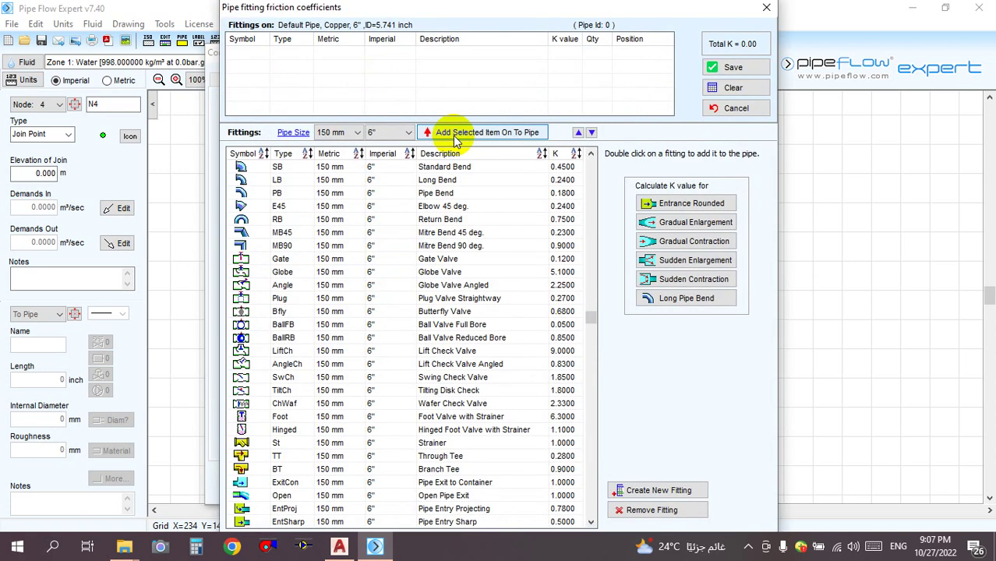
{"action": "left_click_drag", "start_coordinate": [437, 7], "coordinate": [484, 10]}
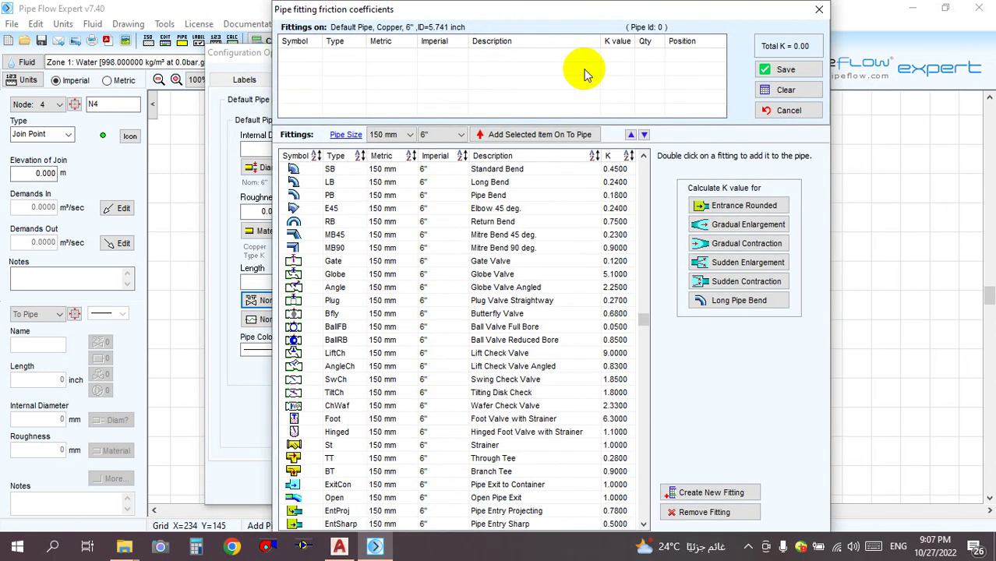
Examine the fittings list from the 2100 mm sizes back to the 6 mm standard bend, noting types, descriptions and K values.
{"action": "left_click", "coordinate": [315, 157]}
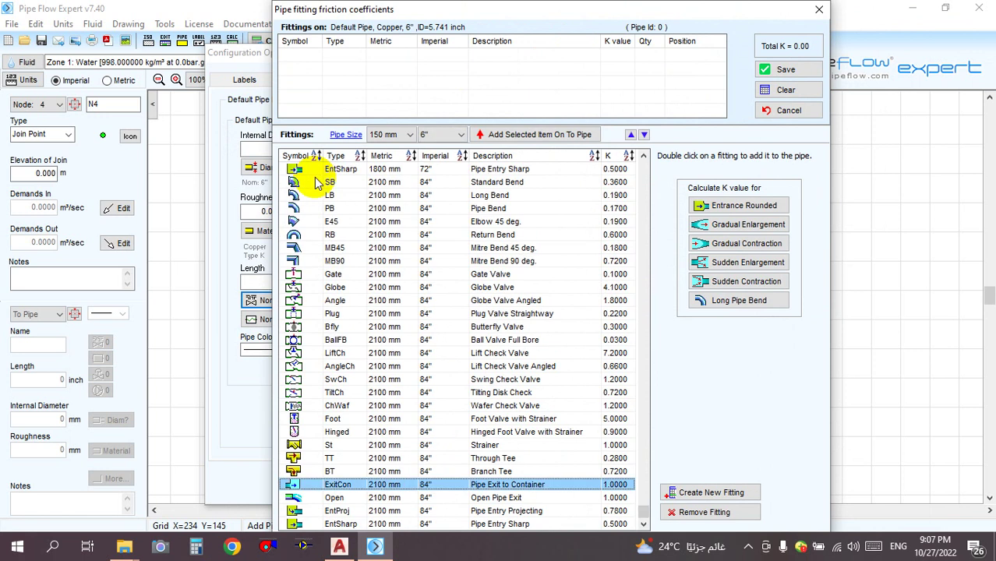
{"action": "key", "text": "Up"}
{"action": "key", "text": "Up"}
{"action": "key", "text": "Up"}
{"action": "key", "text": "Up"}
{"action": "key", "text": "Up"}
{"action": "key", "text": "Up"}
{"action": "key", "text": "Up"}
{"action": "key", "text": "Up"}
{"action": "key", "text": "Up"}
{"action": "key", "text": "Up"}
{"action": "key", "text": "Up"}
{"action": "key", "text": "Up"}
{"action": "key", "text": "Up"}
{"action": "key", "text": "Up"}
{"action": "key", "text": "Up"}
{"action": "key", "text": "Up"}
{"action": "key", "text": "Up"}
{"action": "key", "text": "Up"}
{"action": "key", "text": "Up"}
{"action": "key", "text": "Up"}
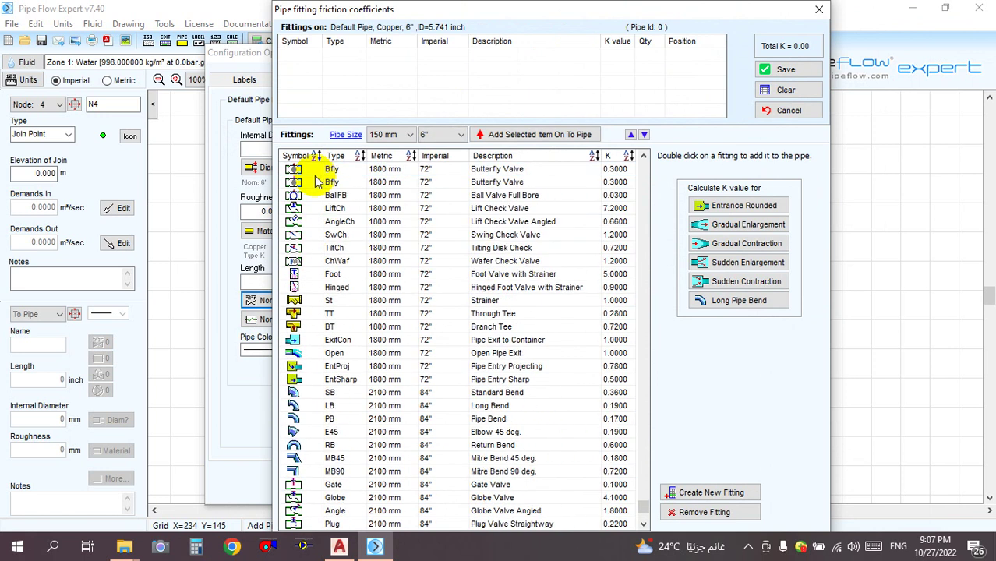
{"action": "key", "text": "Up"}
{"action": "key", "text": "Up"}
{"action": "key", "text": "Up"}
{"action": "key", "text": "Up"}
{"action": "key", "text": "Up"}
{"action": "key", "text": "Up"}
{"action": "key", "text": "Up"}
{"action": "key", "text": "Up"}
{"action": "key", "text": "Up"}
{"action": "key", "text": "Up"}
{"action": "key", "text": "Up"}
{"action": "key", "text": "Up"}
{"action": "key", "text": "Up"}
{"action": "key", "text": "Up"}
{"action": "key", "text": "Up"}
{"action": "key", "text": "Up"}
{"action": "key", "text": "Up"}
{"action": "key", "text": "Up"}
{"action": "key", "text": "Up"}
{"action": "key", "text": "Up"}
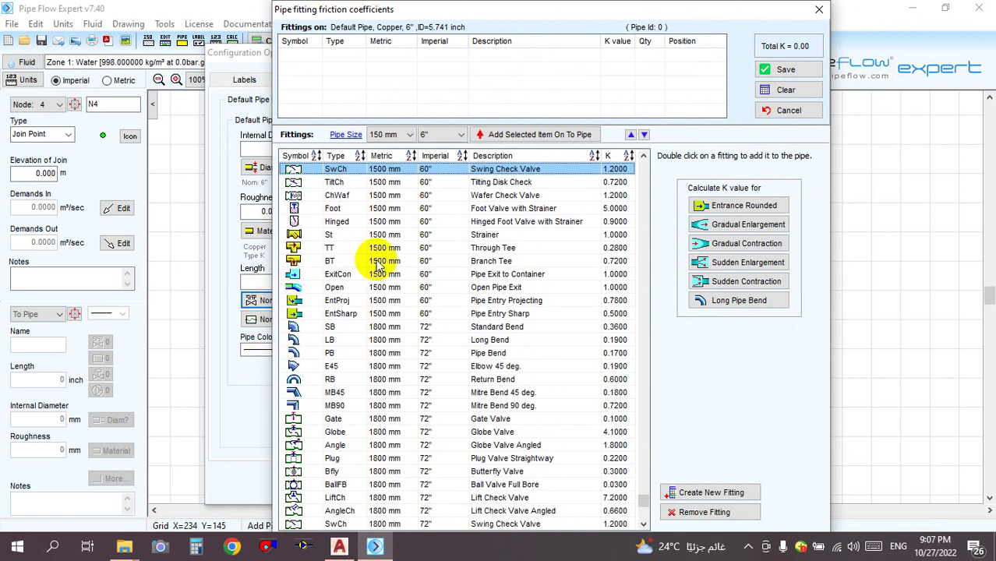
{"action": "key", "text": "Up"}
{"action": "key", "text": "Up"}
{"action": "key", "text": "Up"}
{"action": "key", "text": "Up"}
{"action": "key", "text": "Up"}
{"action": "key", "text": "Up"}
{"action": "key", "text": "Up"}
{"action": "key", "text": "Up"}
{"action": "key", "text": "Up"}
{"action": "key", "text": "Up"}
{"action": "key", "text": "Up"}
{"action": "key", "text": "Up"}
{"action": "key", "text": "Up"}
{"action": "key", "text": "Up"}
{"action": "key", "text": "Up"}
{"action": "key", "text": "Up"}
{"action": "key", "text": "Up"}
{"action": "key", "text": "Up"}
{"action": "key", "text": "Up"}
{"action": "key", "text": "Up"}
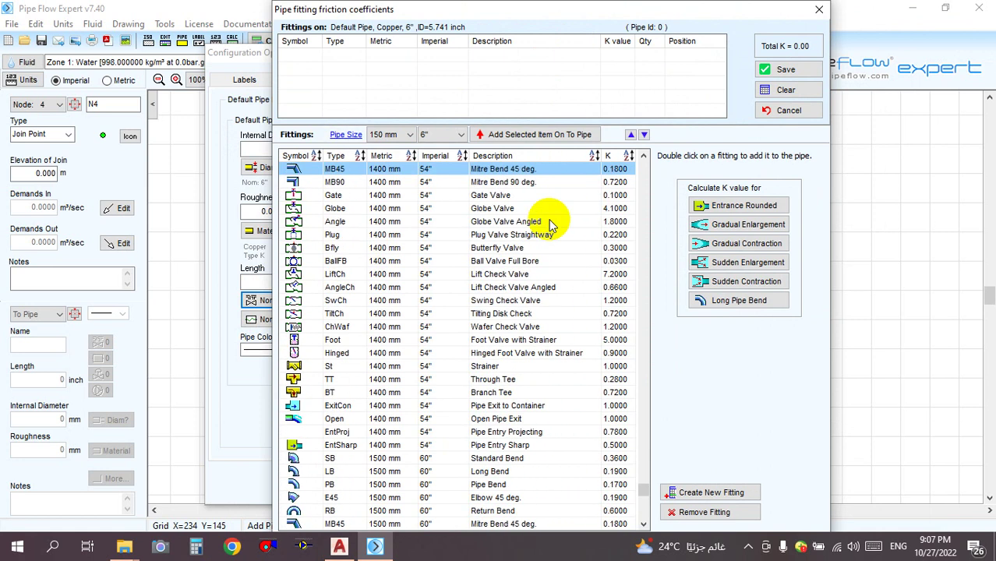
{"action": "left_click_drag", "start_coordinate": [647, 487], "coordinate": [636, 160]}
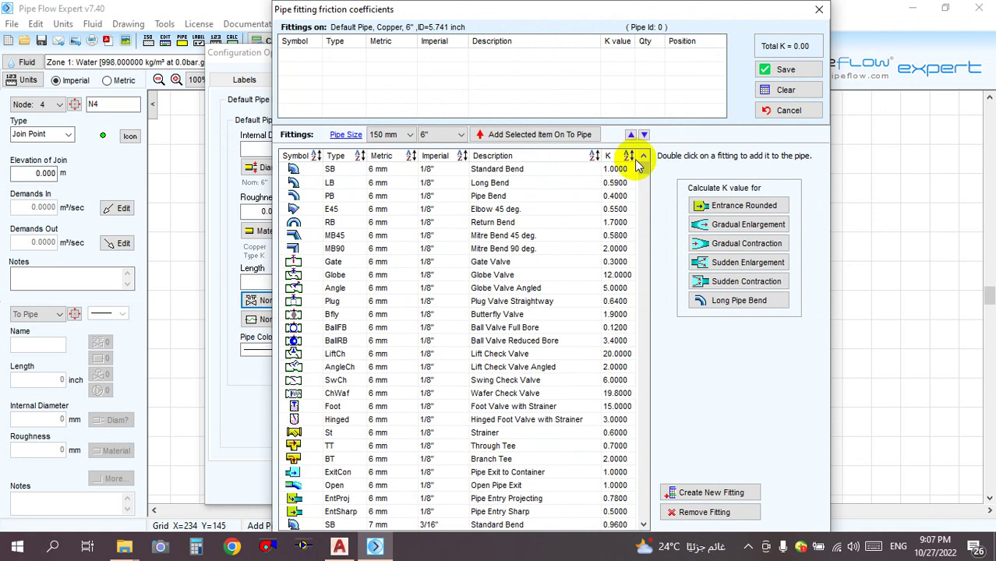
{"action": "left_click", "coordinate": [304, 171]}
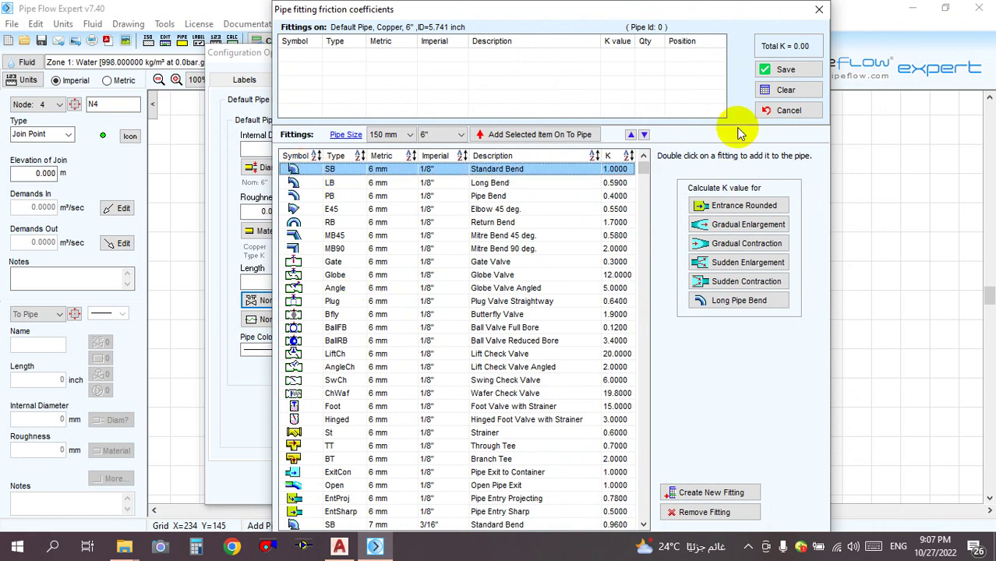
Uncover the default pipe data behind the fittings window and look through the fittings from the 6 mm sizes to the 50 mm long bend.
{"action": "left_click_drag", "start_coordinate": [509, 14], "coordinate": [574, 14]}
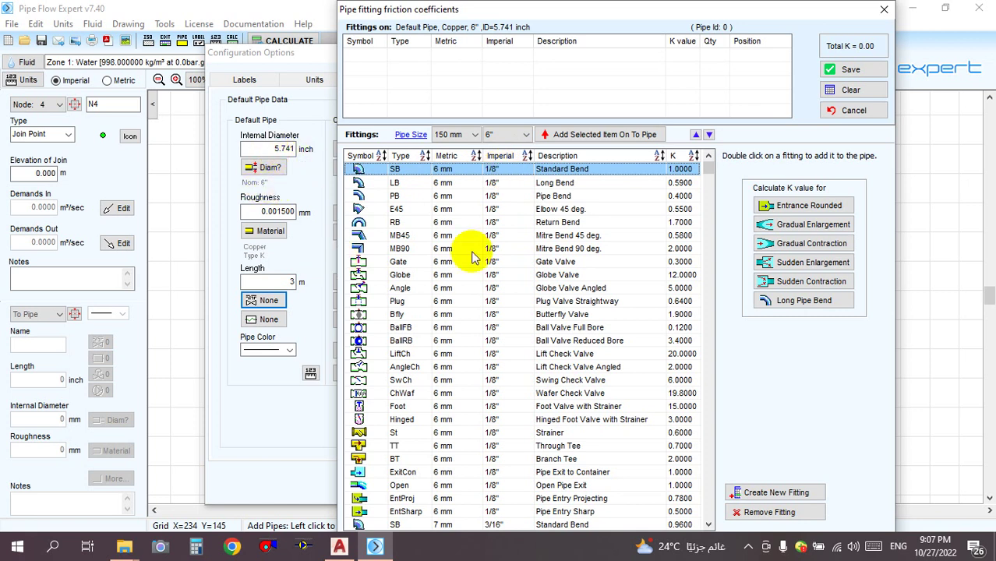
{"action": "scroll", "coordinate": [481, 373], "scroll_direction": "down", "scroll_amount": 1}
{"action": "scroll", "coordinate": [481, 373], "scroll_direction": "down", "scroll_amount": 13}
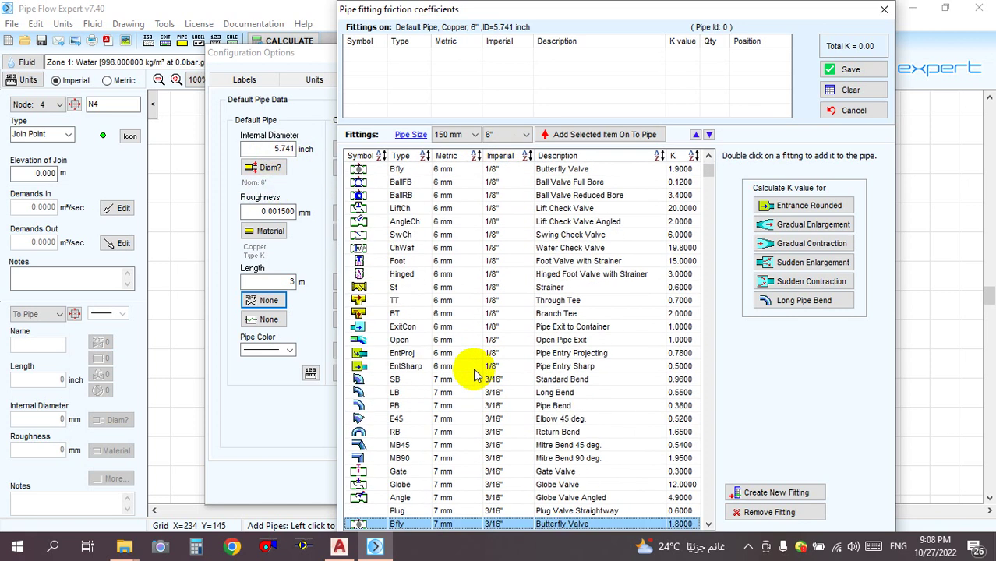
{"action": "scroll", "coordinate": [462, 405], "scroll_direction": "down", "scroll_amount": 14}
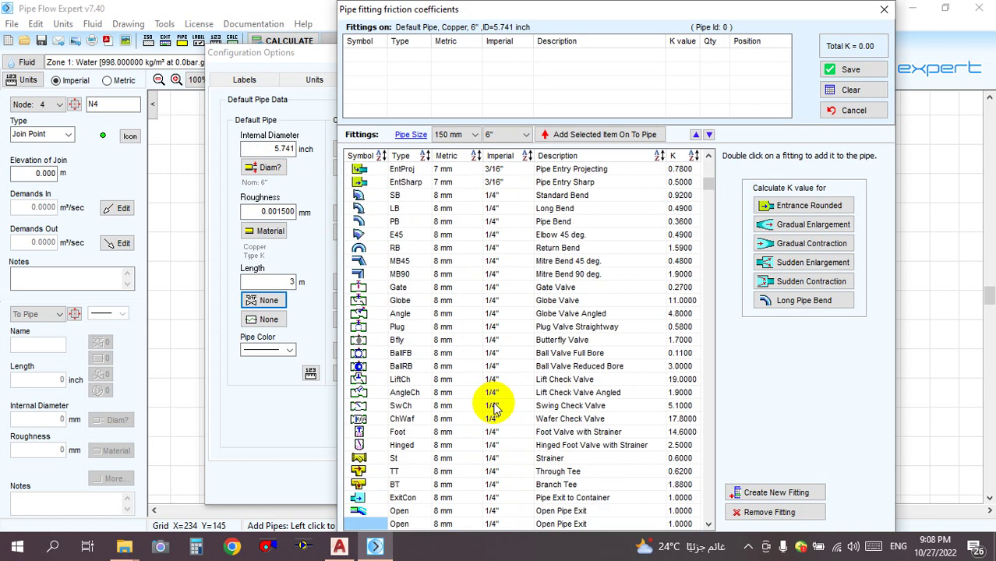
{"action": "scroll", "coordinate": [623, 201], "scroll_direction": "down", "scroll_amount": 10}
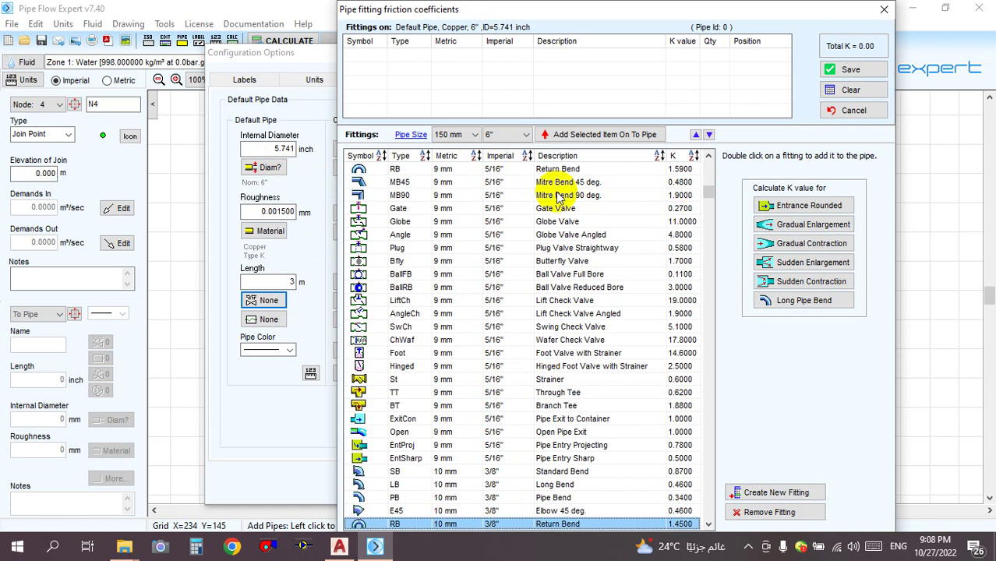
{"action": "left_click_drag", "start_coordinate": [709, 198], "coordinate": [375, 270]}
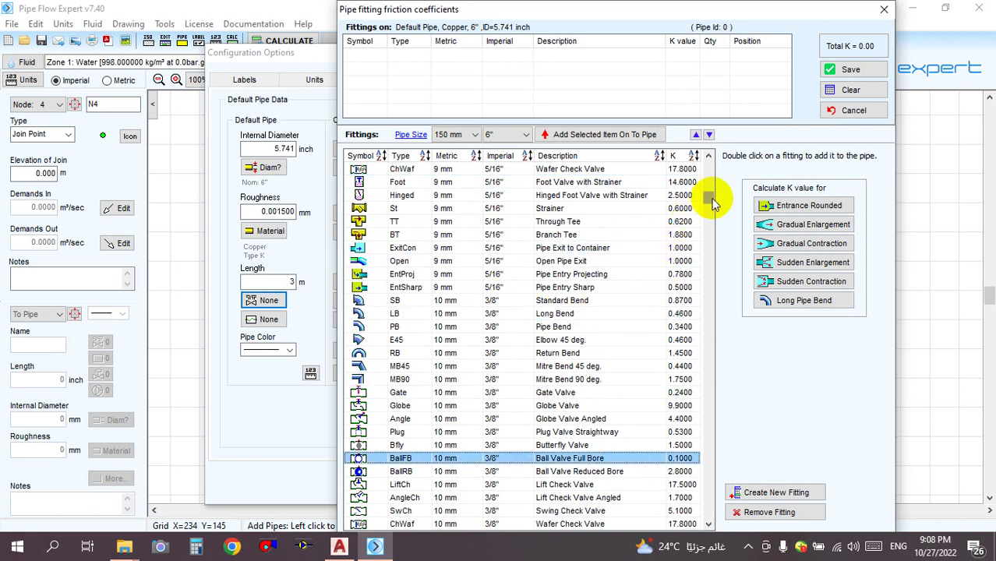
{"action": "left_click_drag", "start_coordinate": [709, 196], "coordinate": [707, 280]}
{"action": "left_click", "coordinate": [446, 248]}
{"action": "left_click", "coordinate": [460, 273]}
{"action": "scroll", "coordinate": [470, 326], "scroll_direction": "up", "scroll_amount": 10}
{"action": "left_click", "coordinate": [466, 327]}
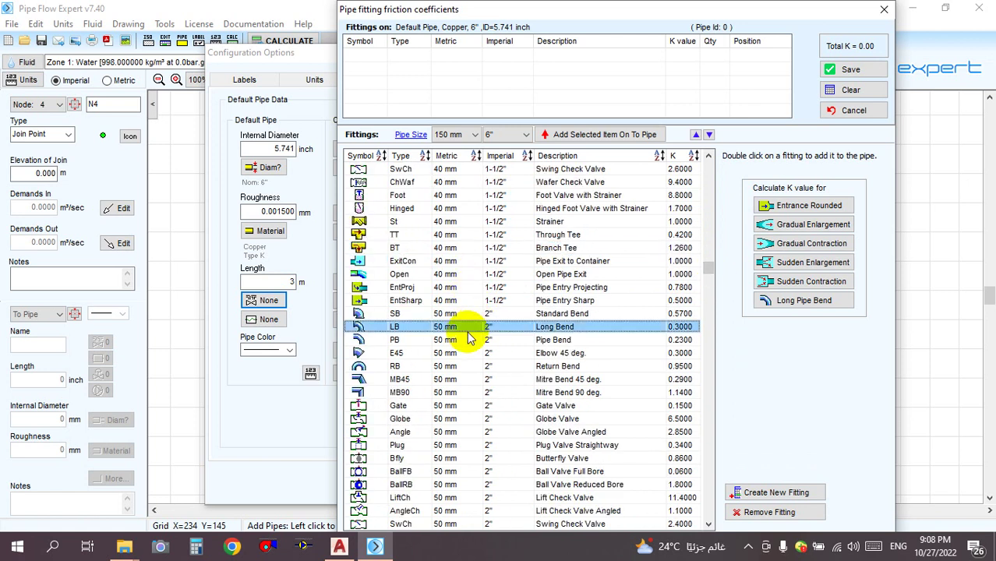
Look through the fittings list from the 50 mm long bend to the 125 mm strainer, noting descriptions and K values.
{"action": "key", "text": "Down"}
{"action": "key", "text": "Down"}
{"action": "key", "text": "Down"}
{"action": "key", "text": "Down"}
{"action": "key", "text": "Down"}
{"action": "key", "text": "Down"}
{"action": "key", "text": "Down"}
{"action": "key", "text": "Down"}
{"action": "key", "text": "Down"}
{"action": "key", "text": "Down"}
{"action": "key", "text": "Down"}
{"action": "key", "text": "Down"}
{"action": "key", "text": "Down"}
{"action": "key", "text": "Down"}
{"action": "key", "text": "Down"}
{"action": "key", "text": "Down"}
{"action": "key", "text": "Down"}
{"action": "key", "text": "Down"}
{"action": "key", "text": "Down"}
{"action": "key", "text": "Down"}
{"action": "key", "text": "Down"}
{"action": "key", "text": "Down"}
{"action": "key", "text": "Down"}
{"action": "key", "text": "Down"}
{"action": "key", "text": "Down"}
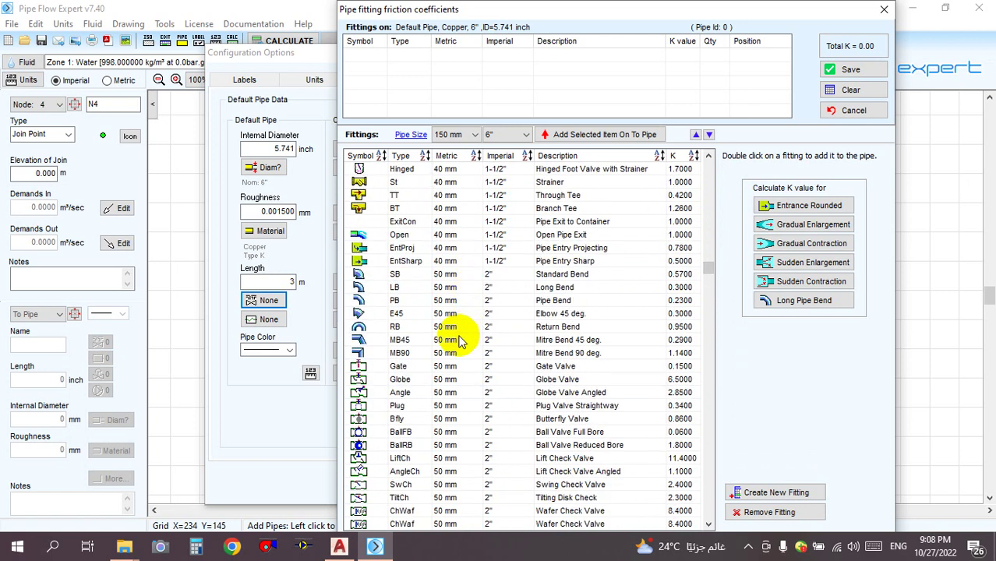
{"action": "key", "text": "Down"}
{"action": "key", "text": "Down"}
{"action": "key", "text": "Down"}
{"action": "key", "text": "Down"}
{"action": "key", "text": "Down"}
{"action": "key", "text": "Down"}
{"action": "key", "text": "Down"}
{"action": "key", "text": "Down"}
{"action": "key", "text": "Down"}
{"action": "key", "text": "Down"}
{"action": "key", "text": "Down"}
{"action": "key", "text": "Down"}
{"action": "key", "text": "Down"}
{"action": "key", "text": "Down"}
{"action": "key", "text": "Down"}
{"action": "key", "text": "Down"}
{"action": "key", "text": "Down"}
{"action": "key", "text": "Down"}
{"action": "key", "text": "Down"}
{"action": "key", "text": "Down"}
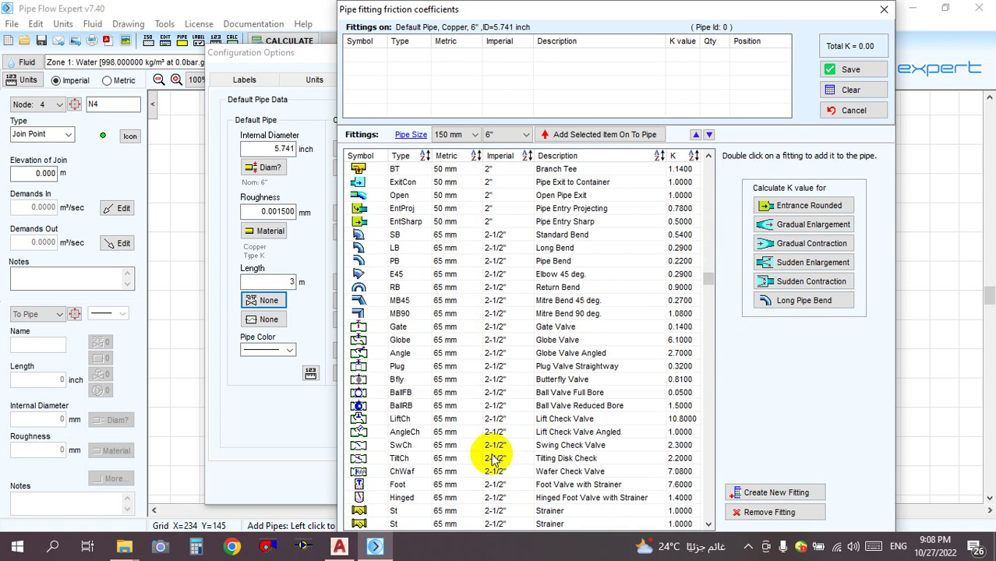
{"action": "key", "text": "Down"}
{"action": "key", "text": "Down"}
{"action": "key", "text": "Down"}
{"action": "key", "text": "Down"}
{"action": "key", "text": "Down"}
{"action": "key", "text": "Down"}
{"action": "key", "text": "Down"}
{"action": "key", "text": "Down"}
{"action": "key", "text": "Down"}
{"action": "key", "text": "Down"}
{"action": "key", "text": "Down"}
{"action": "key", "text": "Down"}
{"action": "key", "text": "Down"}
{"action": "key", "text": "Down"}
{"action": "key", "text": "Down"}
{"action": "key", "text": "Down"}
{"action": "key", "text": "Down"}
{"action": "key", "text": "Down"}
{"action": "key", "text": "Down"}
{"action": "key", "text": "Down"}
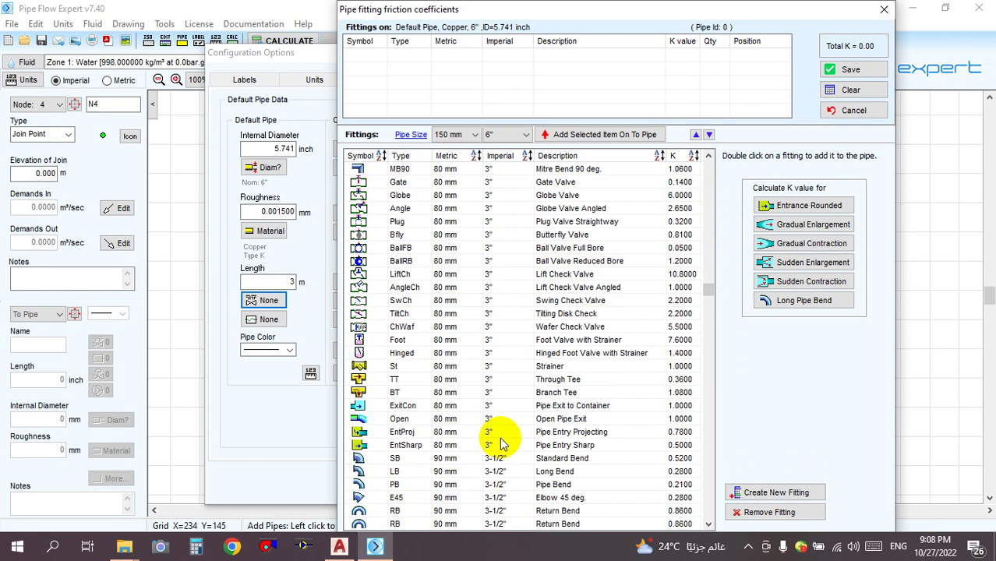
{"action": "key", "text": "Down"}
{"action": "key", "text": "Down"}
{"action": "key", "text": "Down"}
{"action": "key", "text": "Down"}
{"action": "key", "text": "Down"}
{"action": "key", "text": "Down"}
{"action": "key", "text": "Down"}
{"action": "key", "text": "Down"}
{"action": "key", "text": "Down"}
{"action": "key", "text": "Down"}
{"action": "key", "text": "Down"}
{"action": "key", "text": "Down"}
{"action": "key", "text": "Down"}
{"action": "key", "text": "Down"}
{"action": "key", "text": "Down"}
{"action": "key", "text": "Down"}
{"action": "key", "text": "Down"}
{"action": "key", "text": "Down"}
{"action": "key", "text": "Down"}
{"action": "key", "text": "Down"}
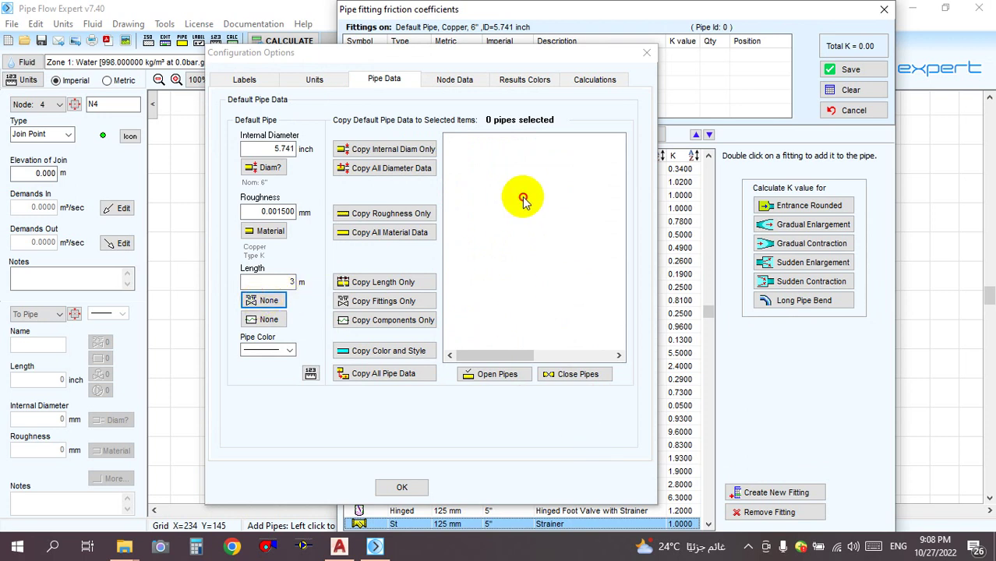
Bring the fittings window back in front and add the 150 mm (6") Standard Bend to the default pipe.
{"action": "left_click", "coordinate": [750, 548]}
{"action": "left_click", "coordinate": [705, 356]}
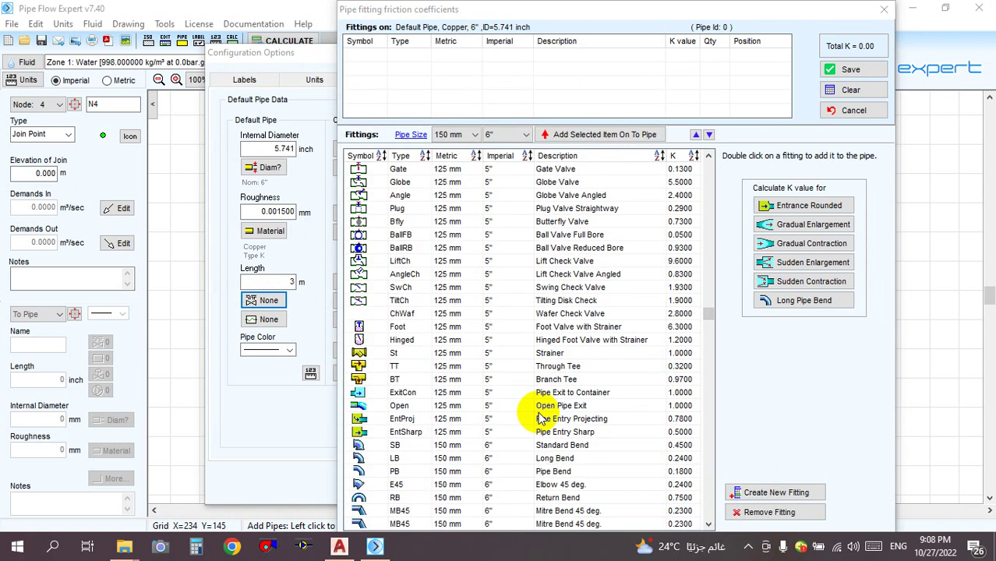
{"action": "scroll", "coordinate": [489, 412], "scroll_direction": "down", "scroll_amount": 3}
{"action": "left_click", "coordinate": [489, 314]}
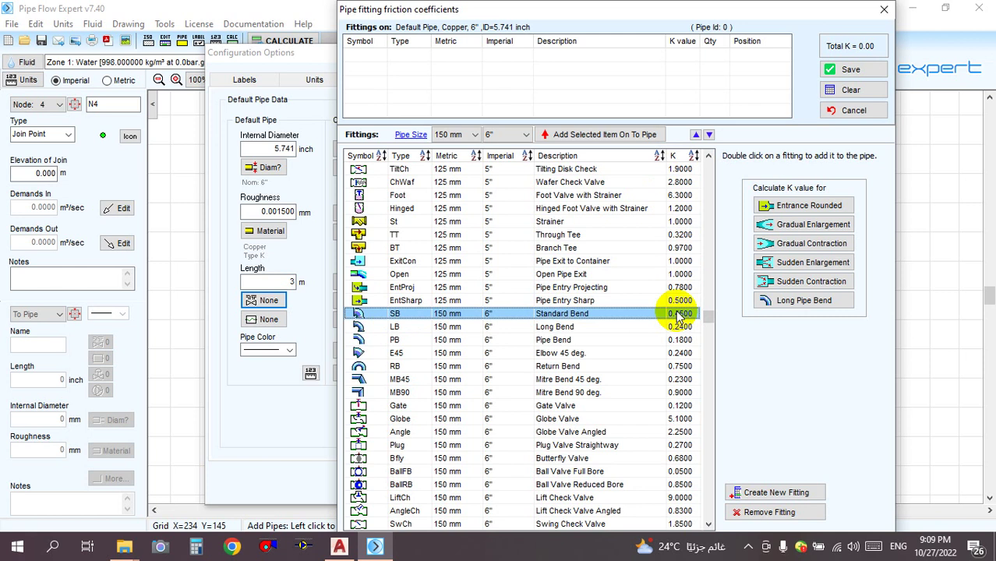
{"action": "double_click", "coordinate": [486, 314]}
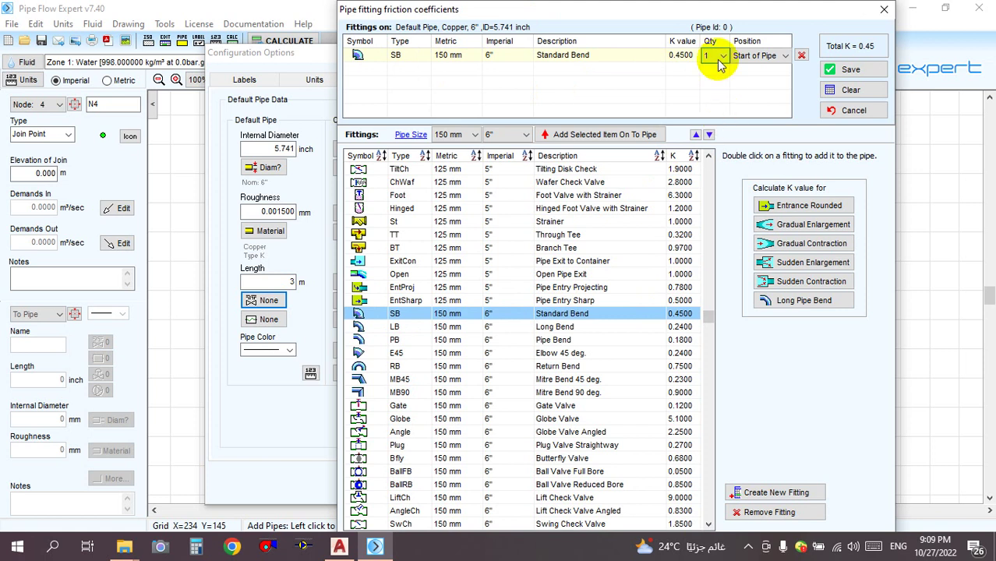
Review the quantity and position choices for the added standard bend without changing them.
{"action": "left_click", "coordinate": [719, 58]}
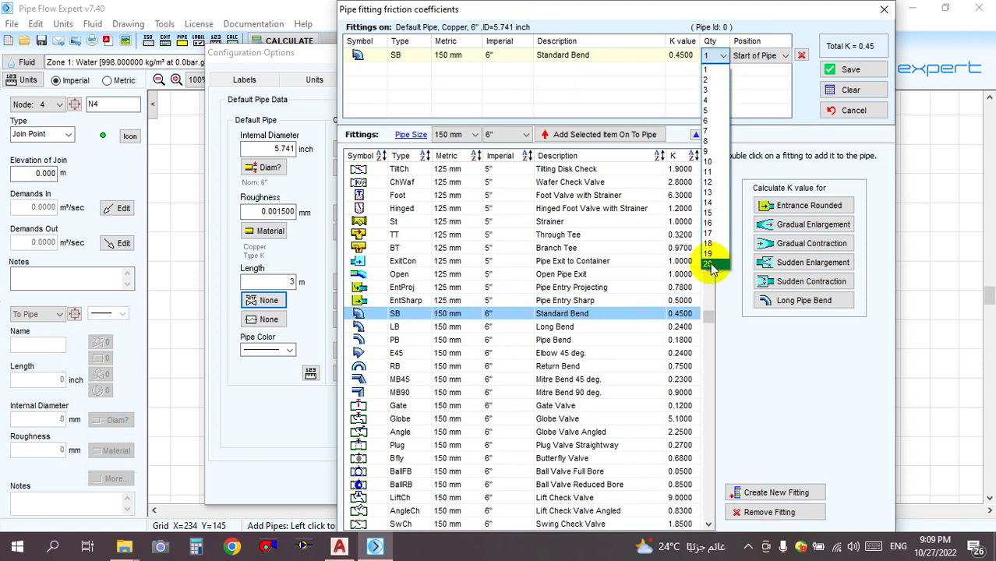
{"action": "left_click", "coordinate": [634, 18]}
{"action": "left_click", "coordinate": [756, 55]}
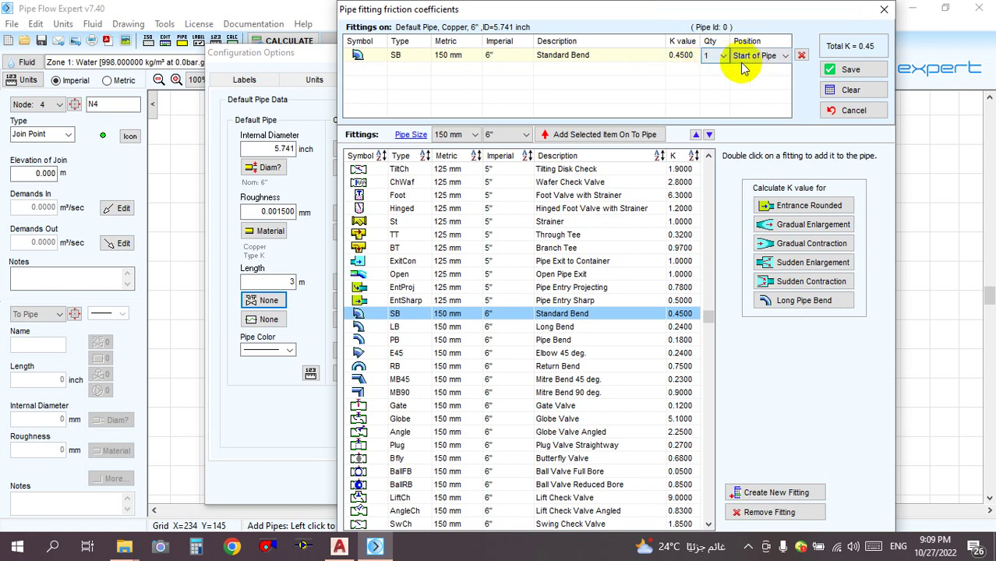
{"action": "left_click", "coordinate": [773, 56]}
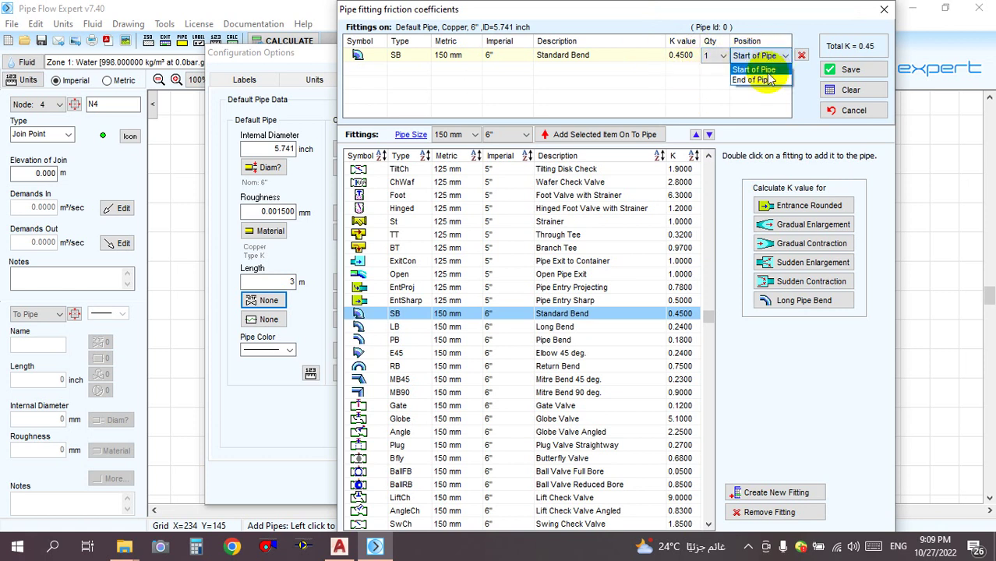
{"action": "left_click", "coordinate": [611, 17]}
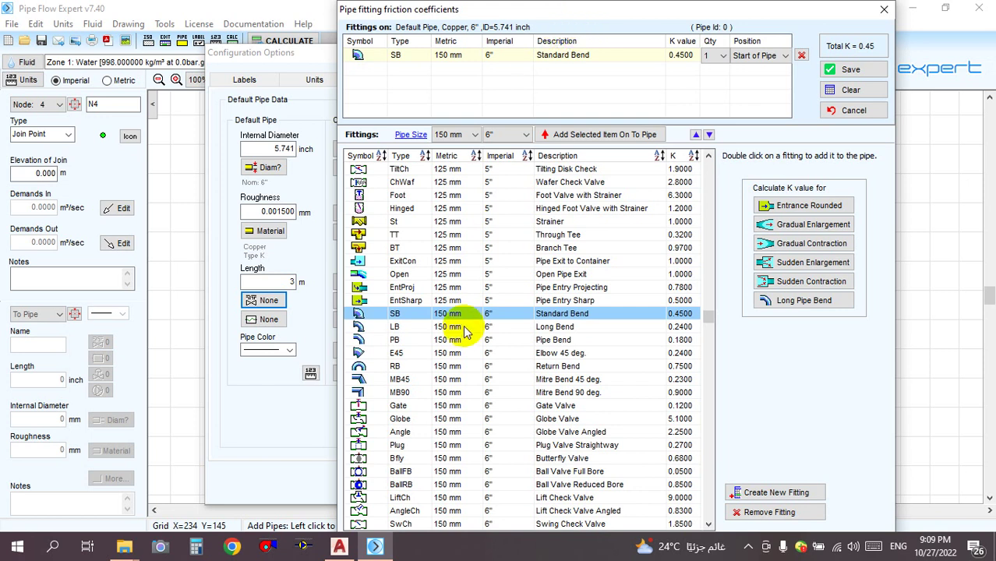
Add the 150 mm (6") Gate Valve and Swing Check Valve to the default pipe and check the fittings' positions.
{"action": "left_click", "coordinate": [400, 407]}
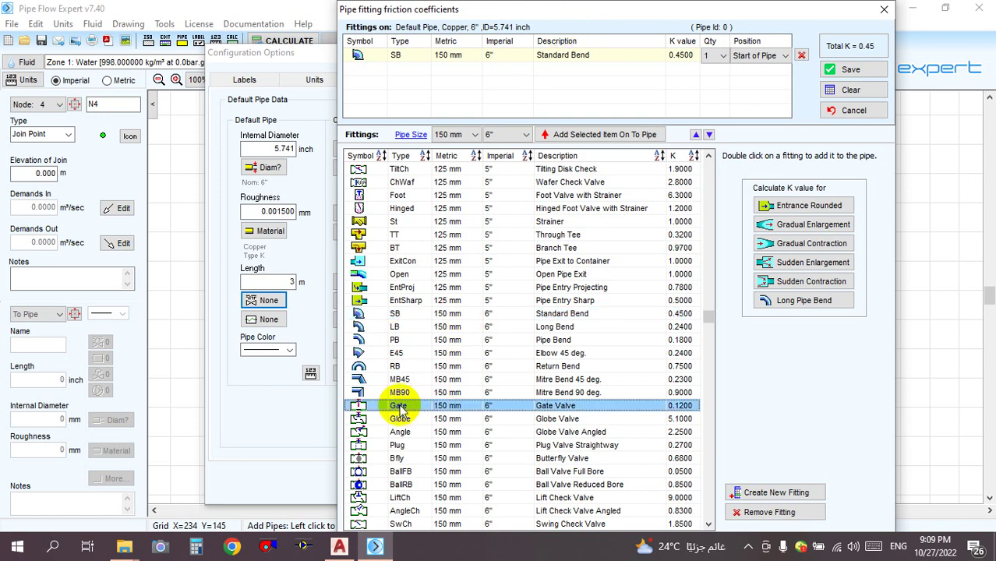
{"action": "double_click", "coordinate": [587, 406]}
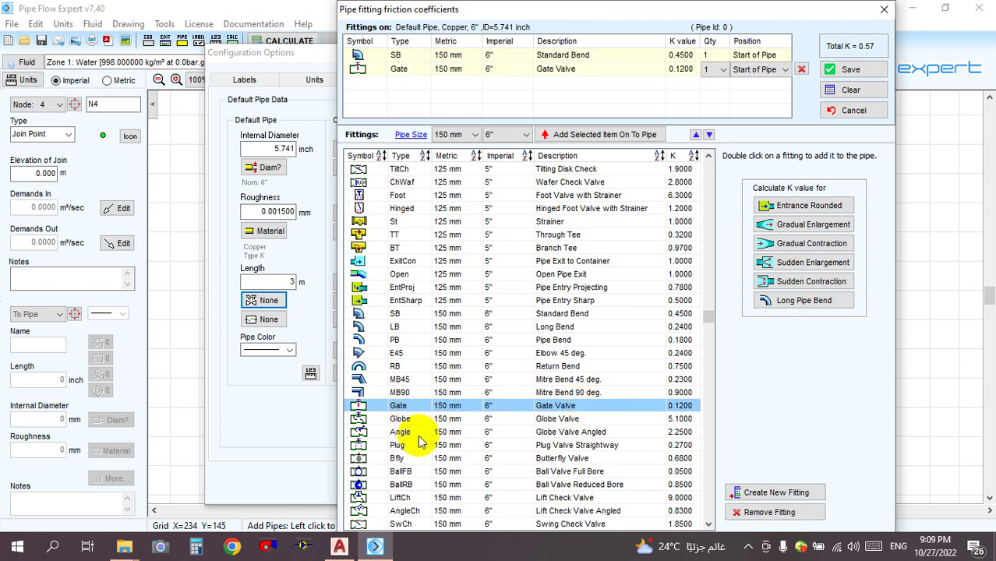
{"action": "scroll", "coordinate": [444, 472], "scroll_direction": "down", "scroll_amount": 4}
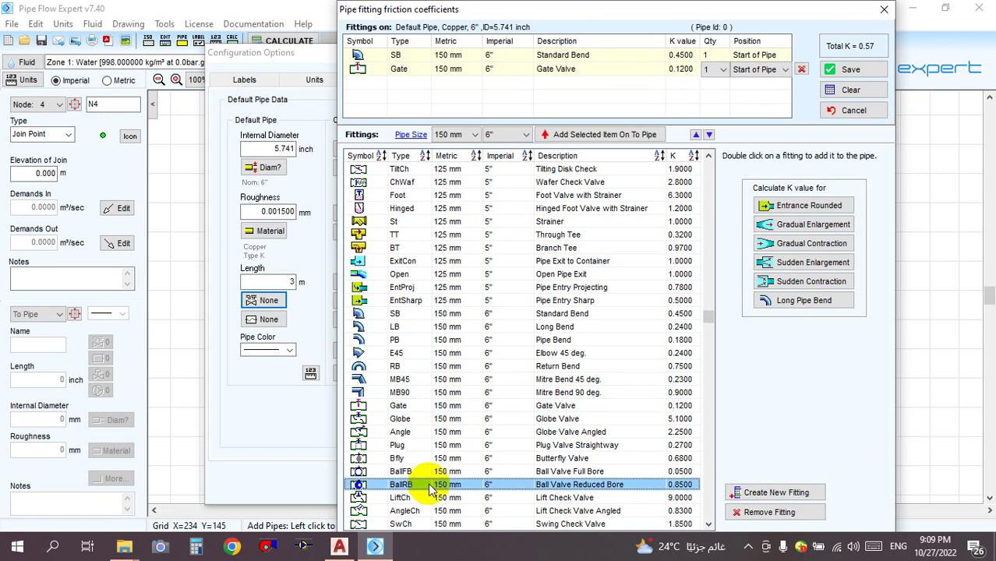
{"action": "scroll", "coordinate": [454, 475], "scroll_direction": "down", "scroll_amount": 4}
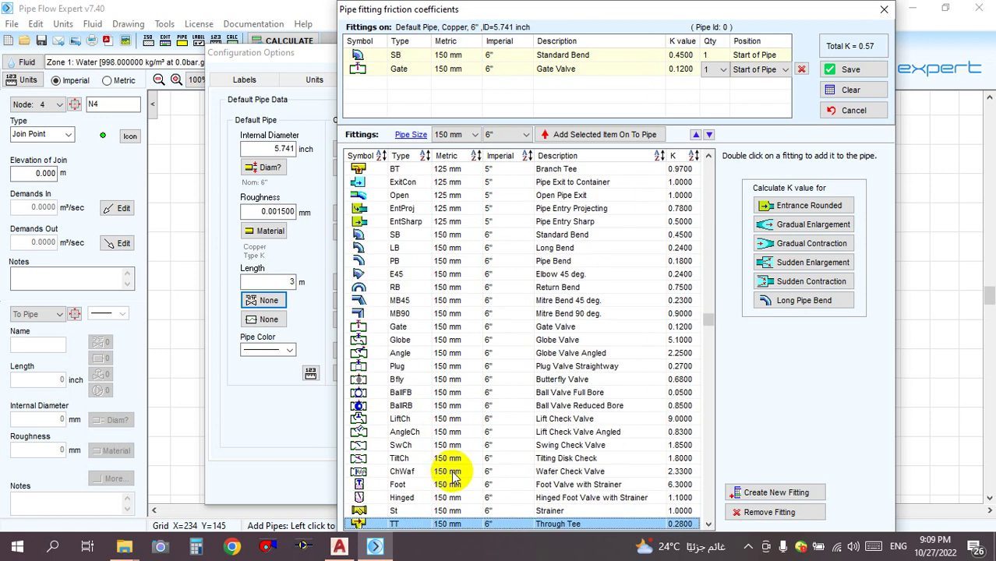
{"action": "left_click", "coordinate": [602, 445]}
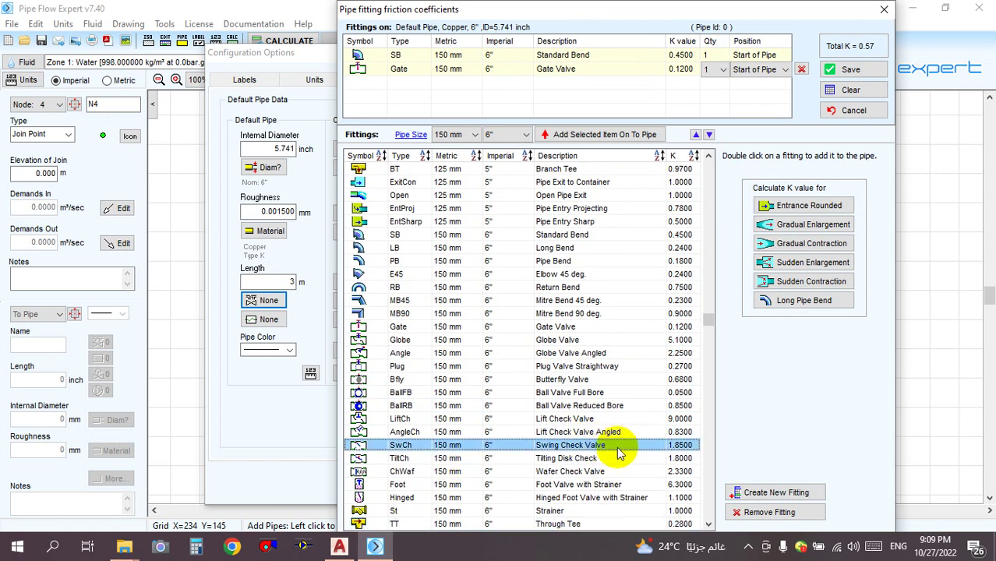
{"action": "double_click", "coordinate": [566, 449]}
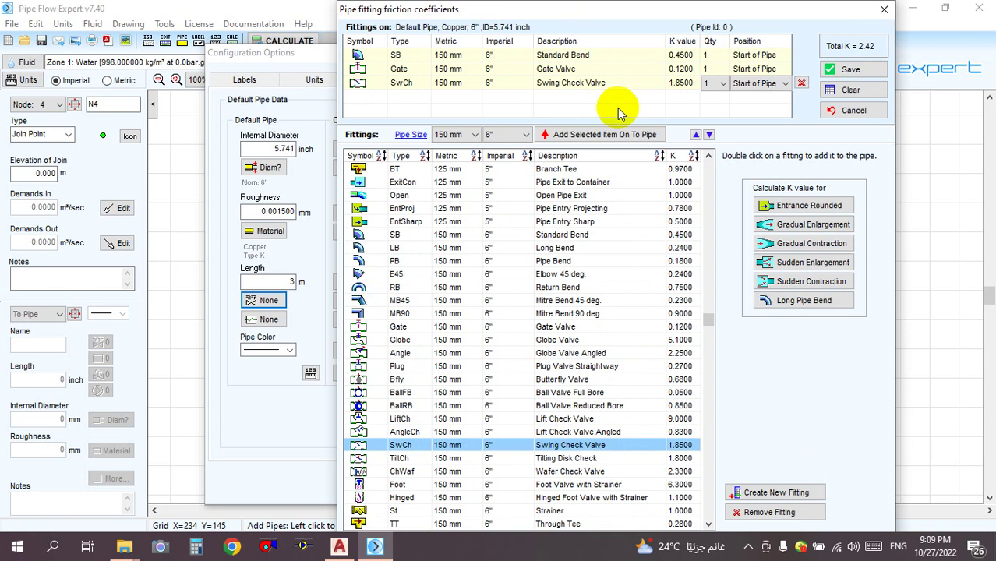
{"action": "left_click", "coordinate": [759, 55]}
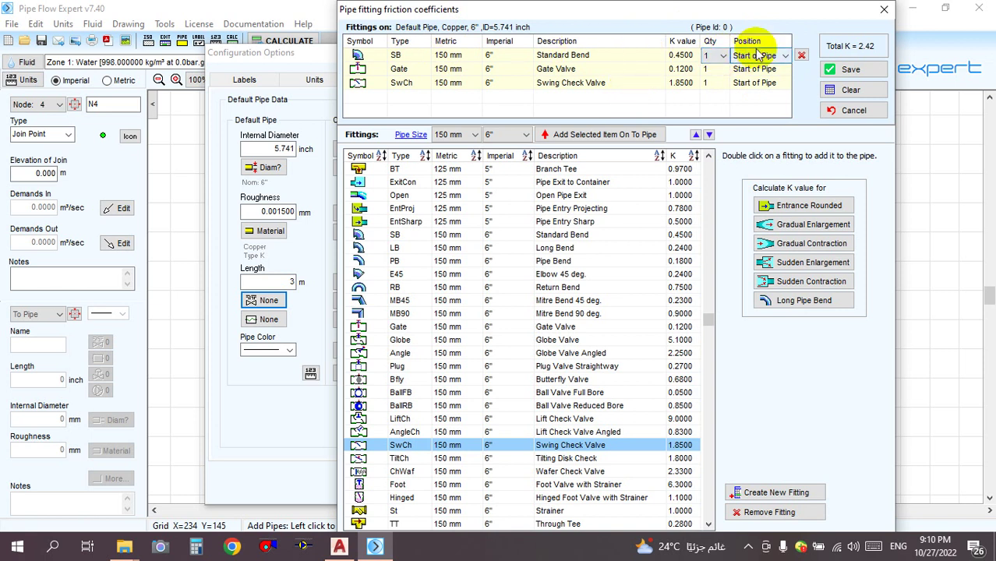
{"action": "left_click", "coordinate": [760, 82]}
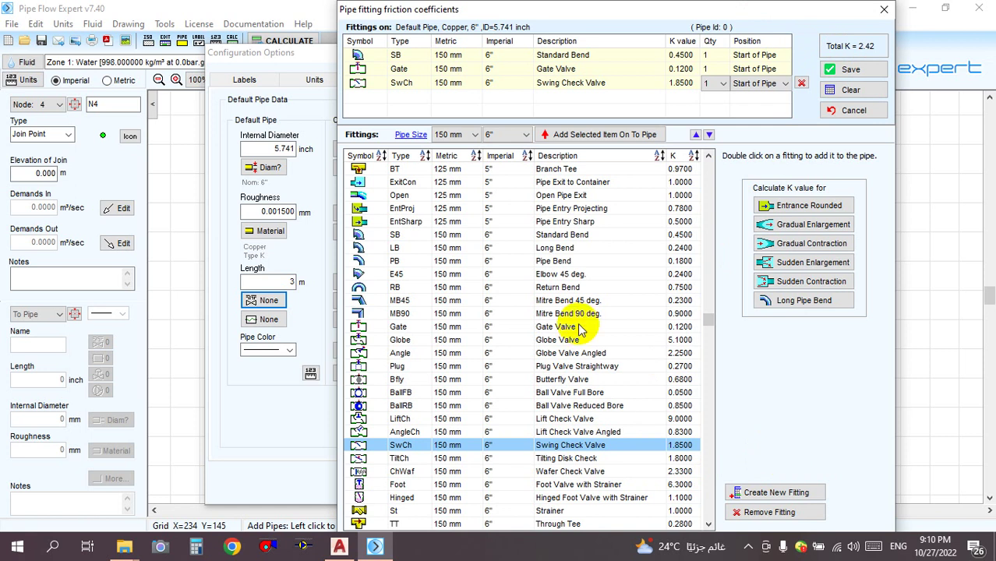
Examine the symbol, type, size and description options for creating a new fitting, and leave without saving one.
{"action": "left_click", "coordinate": [765, 494]}
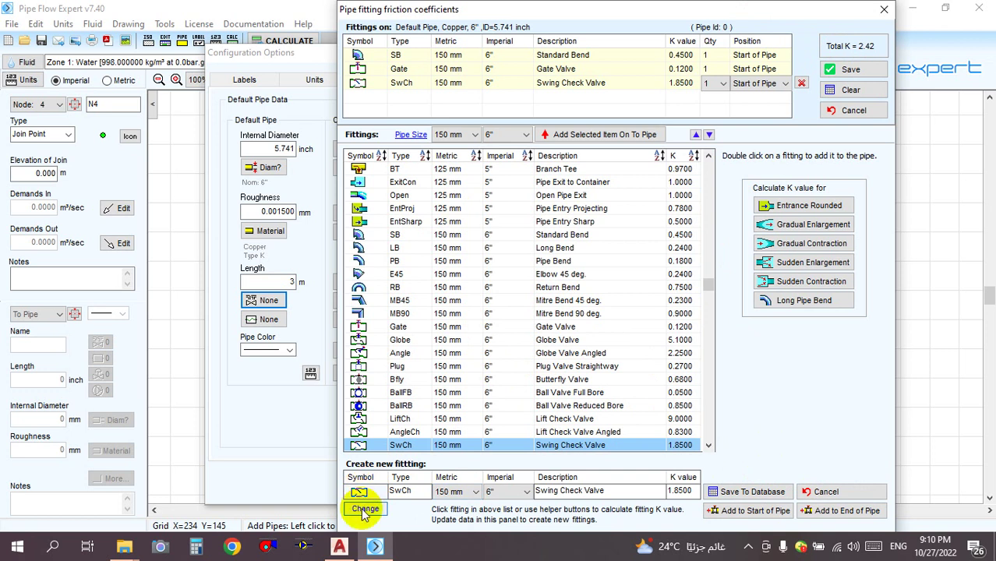
{"action": "left_click", "coordinate": [365, 509]}
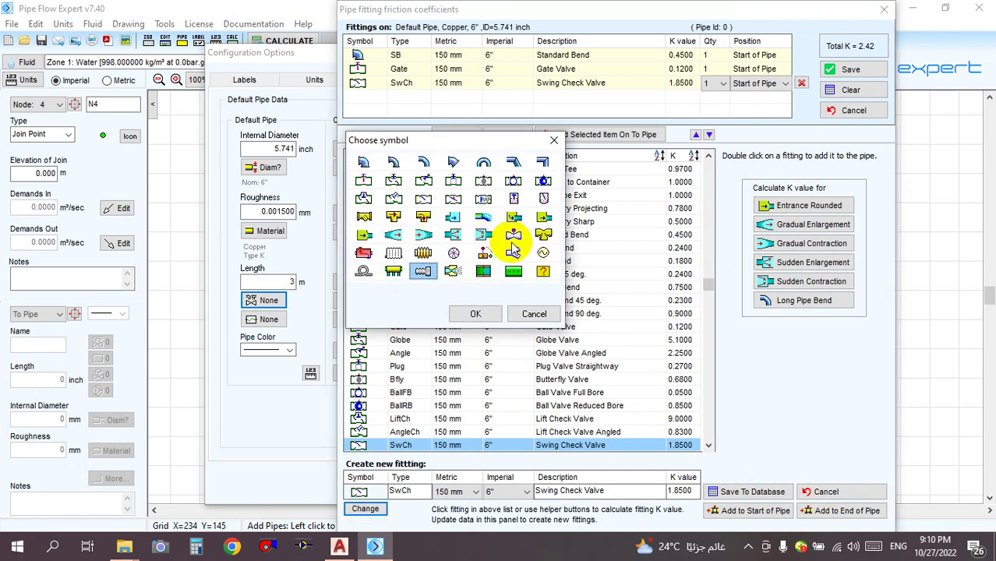
{"action": "left_click", "coordinate": [423, 161]}
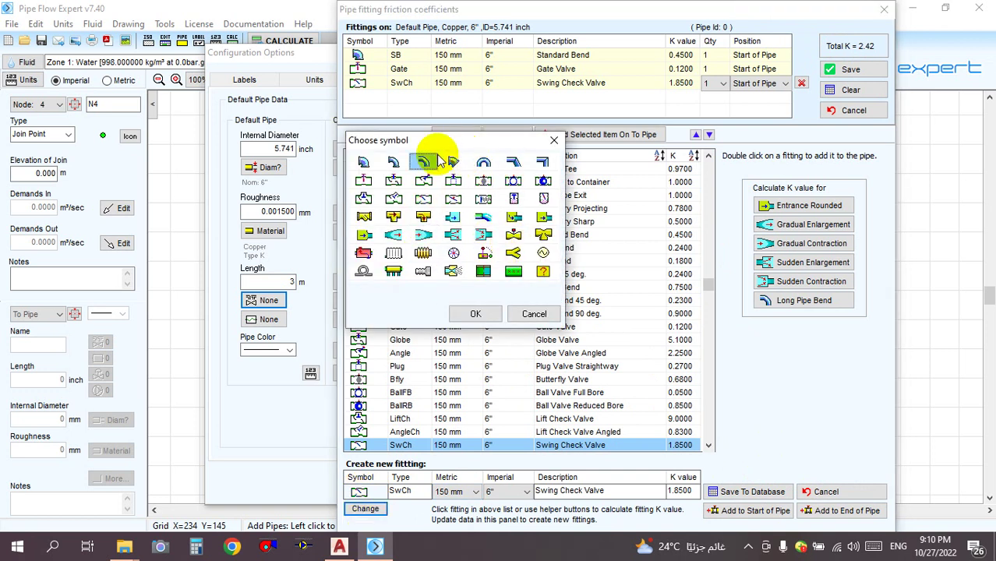
{"action": "left_click", "coordinate": [533, 313]}
{"action": "double_click", "coordinate": [399, 490]}
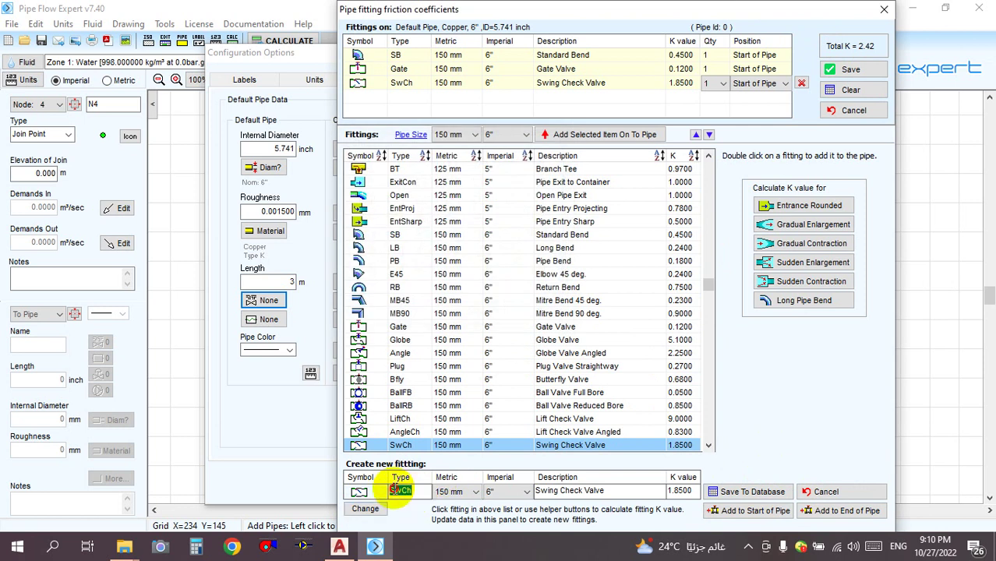
{"action": "left_click", "coordinate": [465, 494]}
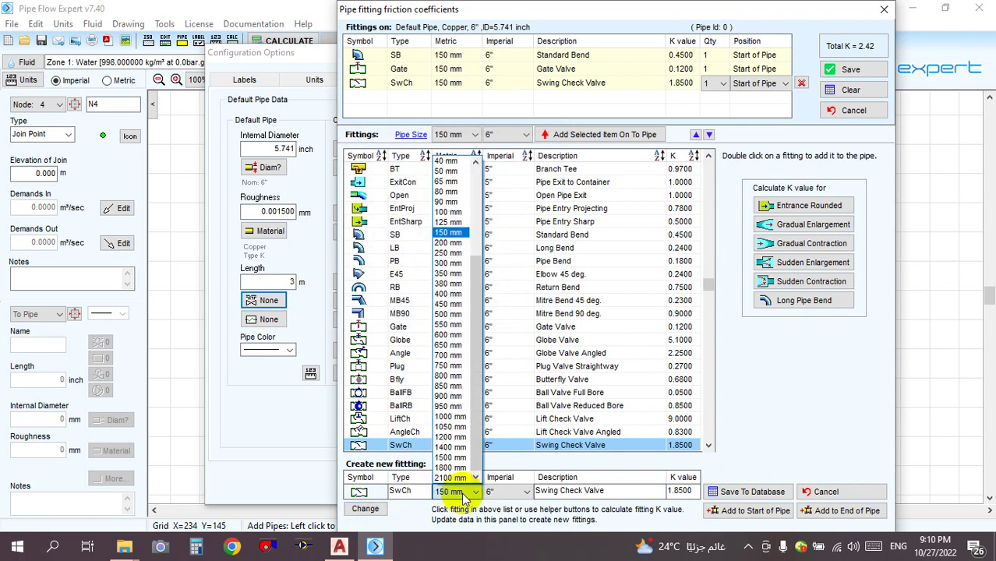
{"action": "left_click", "coordinate": [466, 497]}
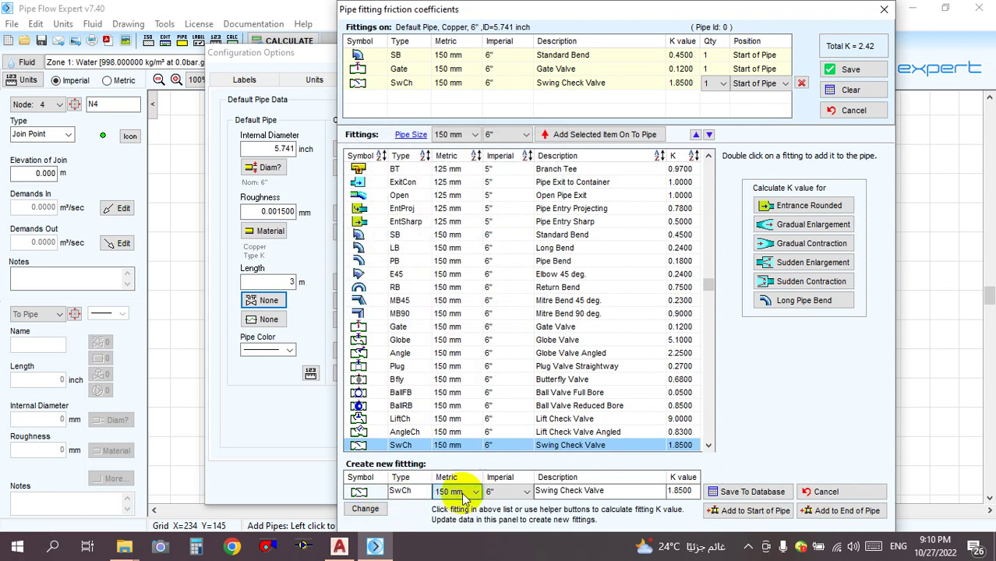
{"action": "left_click", "coordinate": [620, 492]}
{"action": "left_click_drag", "start_coordinate": [694, 491], "coordinate": [475, 491]}
{"action": "left_click", "coordinate": [577, 490]}
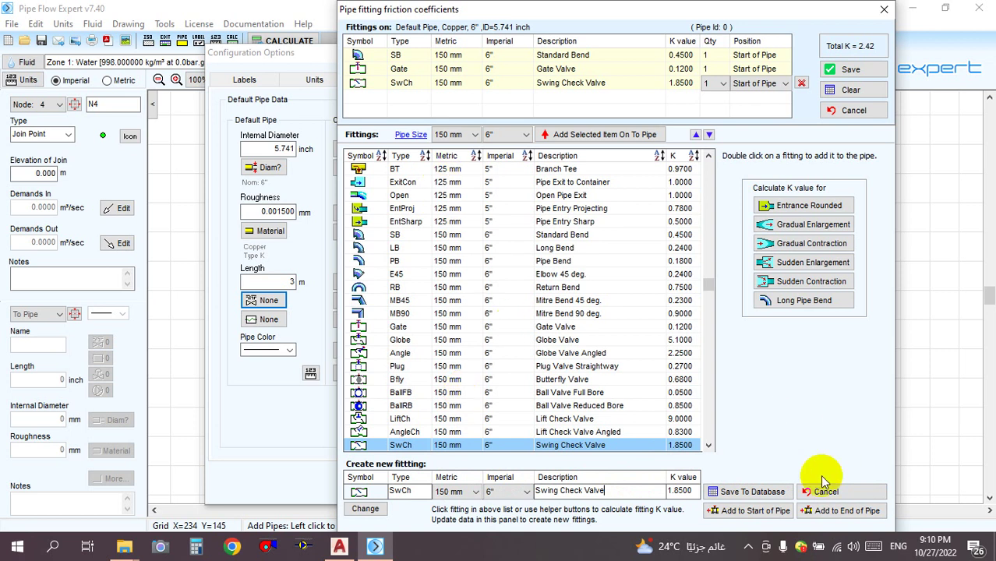
{"action": "left_click", "coordinate": [830, 493]}
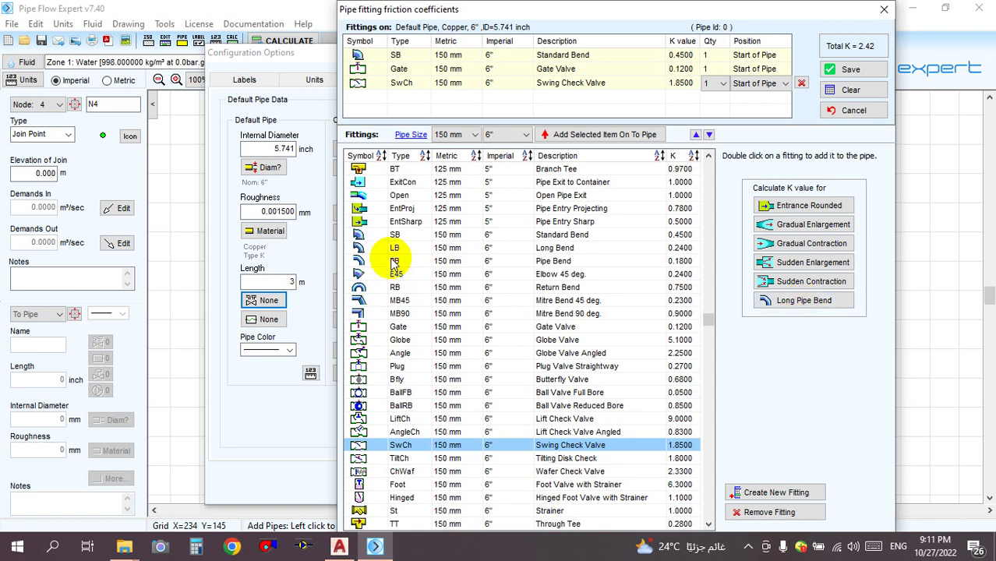
Select the 150 mm Long Bend and calculate a long pipe bend's K value for a 200 mm radius and 60 mm diameter.
{"action": "left_click", "coordinate": [575, 248]}
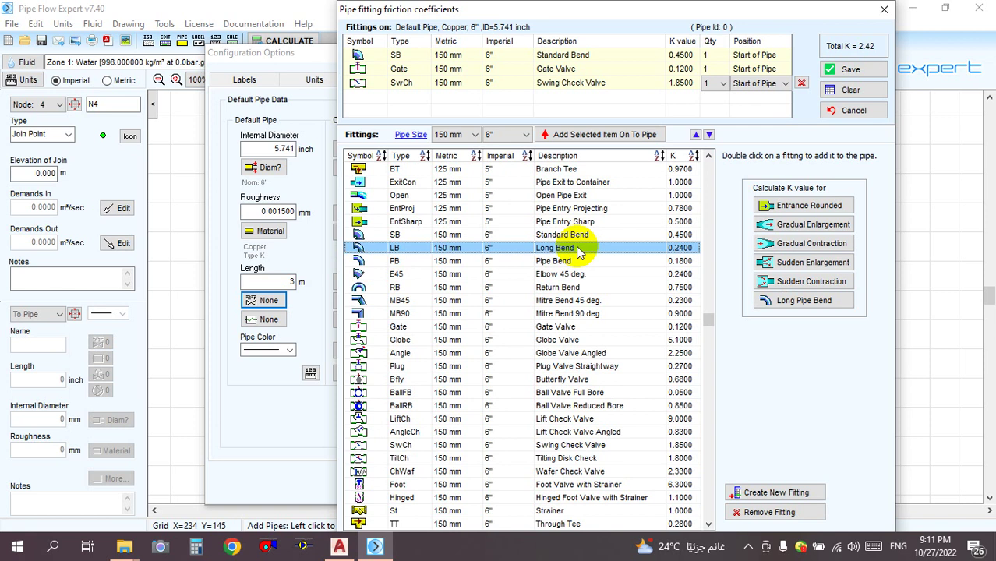
{"action": "left_click", "coordinate": [806, 304]}
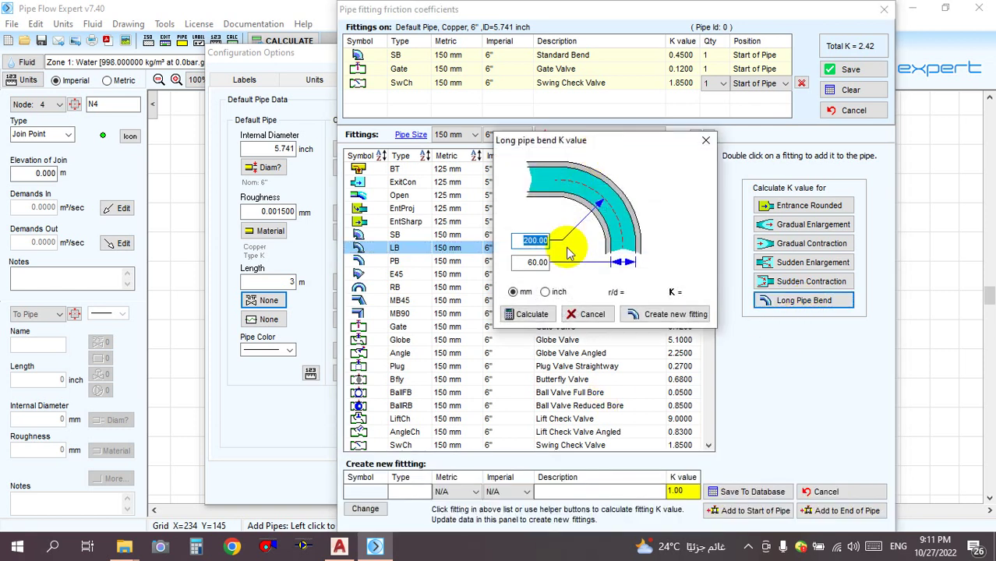
{"action": "double_click", "coordinate": [522, 240]}
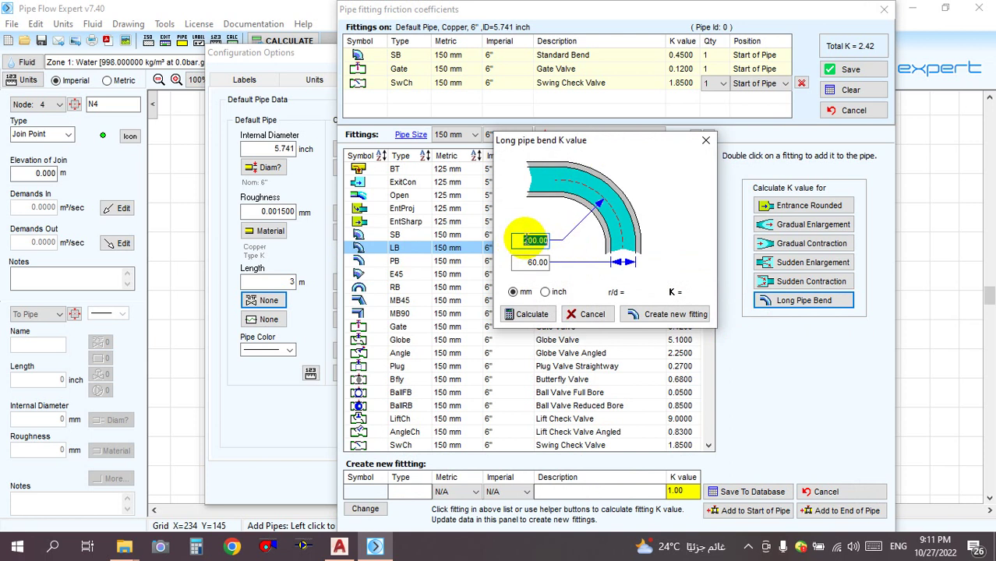
{"action": "left_click", "coordinate": [546, 292]}
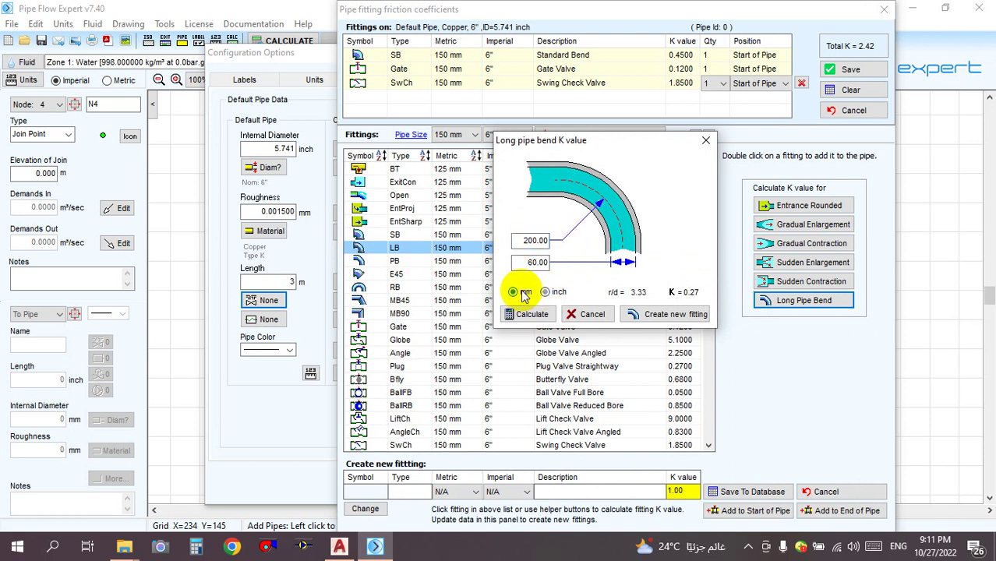
Set the long pipe bend's radius to 150 mm and its diameter to 10 mm in the K value calculator.
{"action": "double_click", "coordinate": [535, 241]}
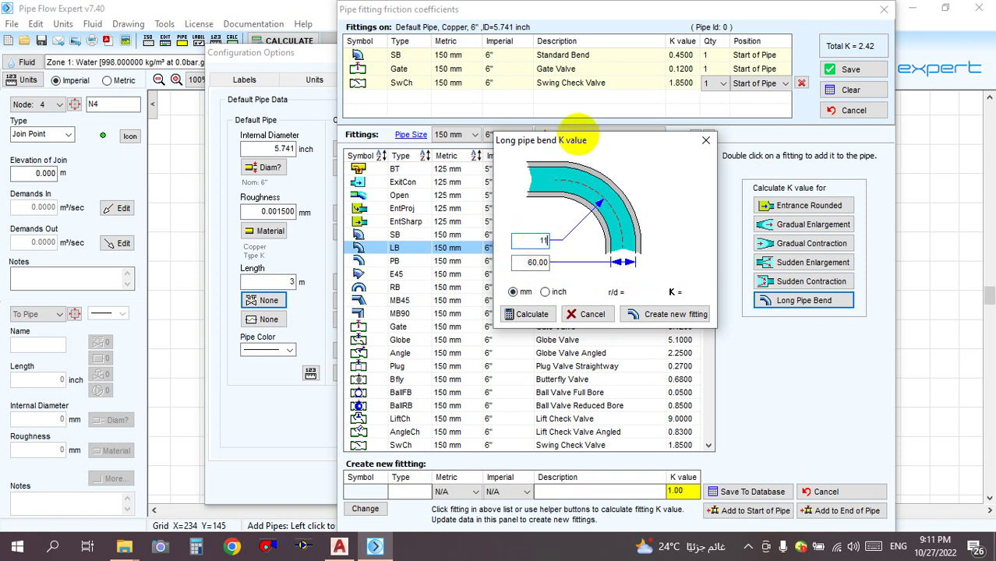
{"action": "type", "text": "150"}
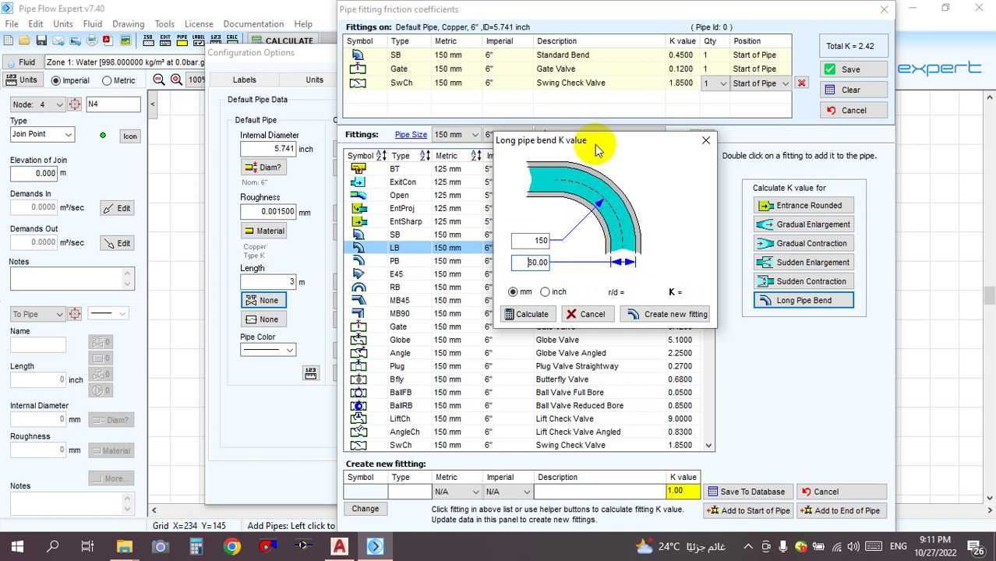
{"action": "left_click_drag", "start_coordinate": [600, 140], "coordinate": [724, 95]}
{"action": "double_click", "coordinate": [653, 217]}
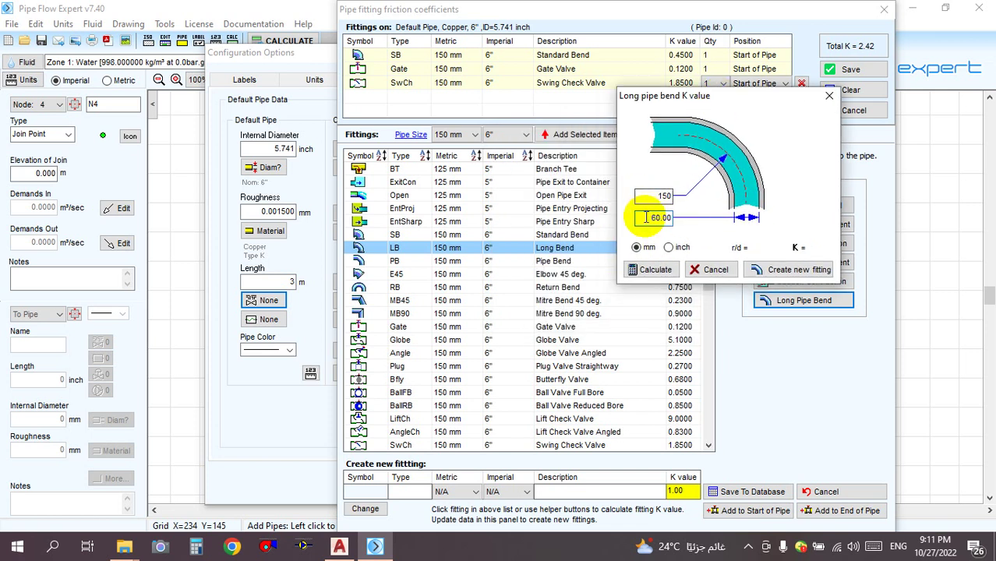
{"action": "type", "text": "1."}
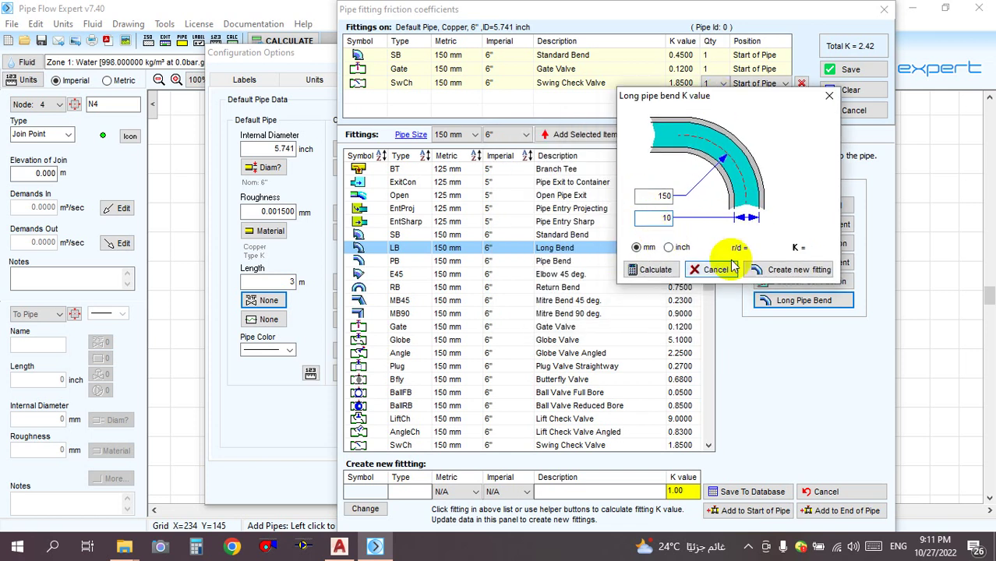
Calculate the long pipe bend's K value for a 150 mm radius and a 150 mm diameter.
{"action": "type", "text": "0"}
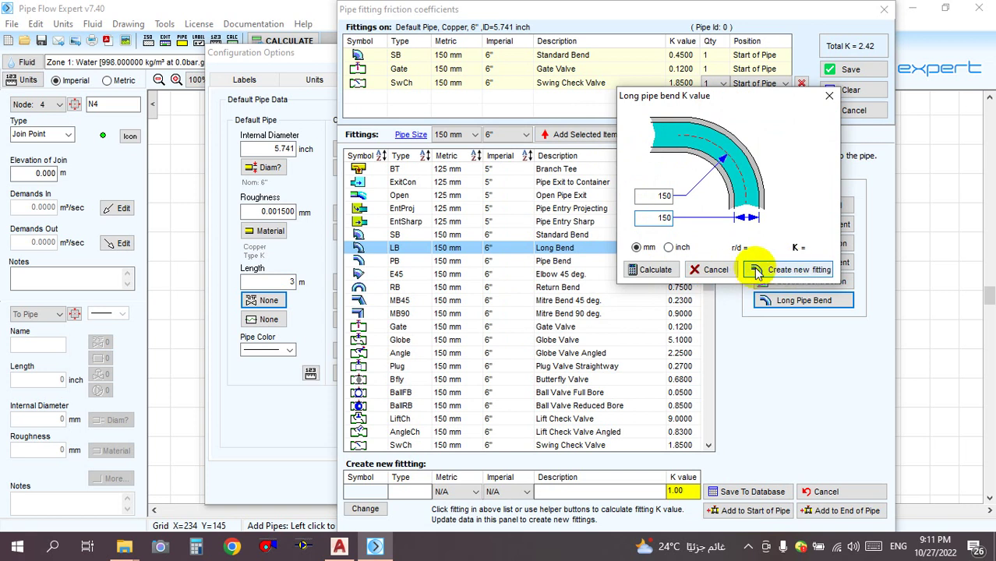
{"action": "type", "text": "0"}
{"action": "left_click", "coordinate": [655, 271]}
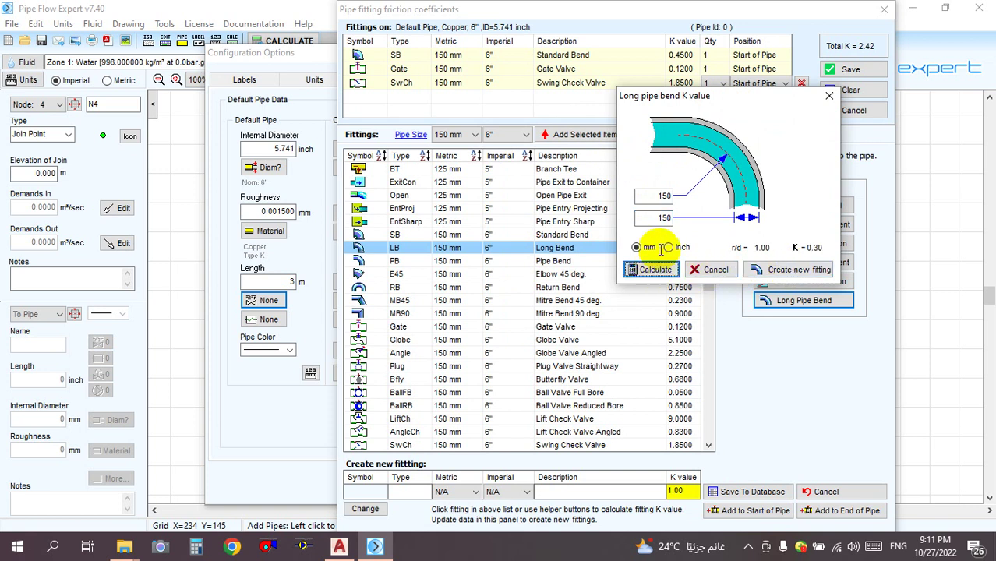
{"action": "left_click_drag", "start_coordinate": [712, 107], "coordinate": [811, 109]}
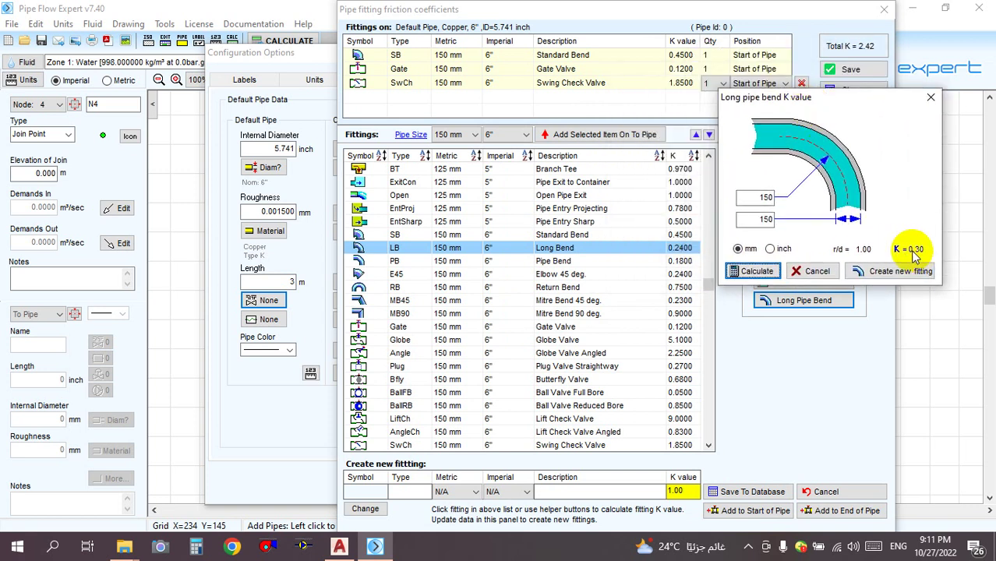
Calculate the long pipe bend's K value for radii of 100 mm and 200 mm, keeping the 150 mm diameter.
{"action": "double_click", "coordinate": [763, 197]}
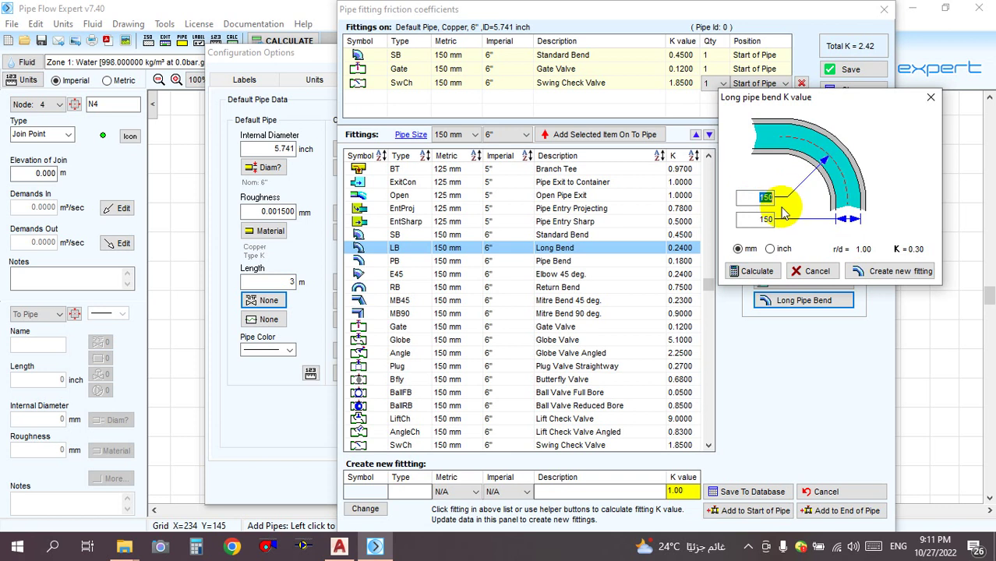
{"action": "type", "text": "100"}
{"action": "left_click", "coordinate": [756, 270]}
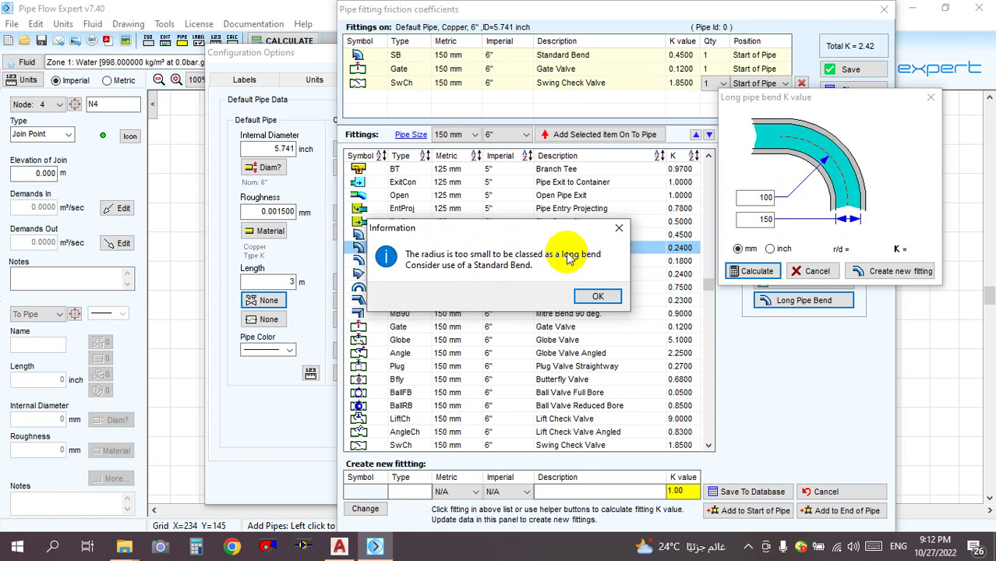
{"action": "left_click", "coordinate": [597, 295]}
{"action": "double_click", "coordinate": [762, 198]}
{"action": "type", "text": "200"}
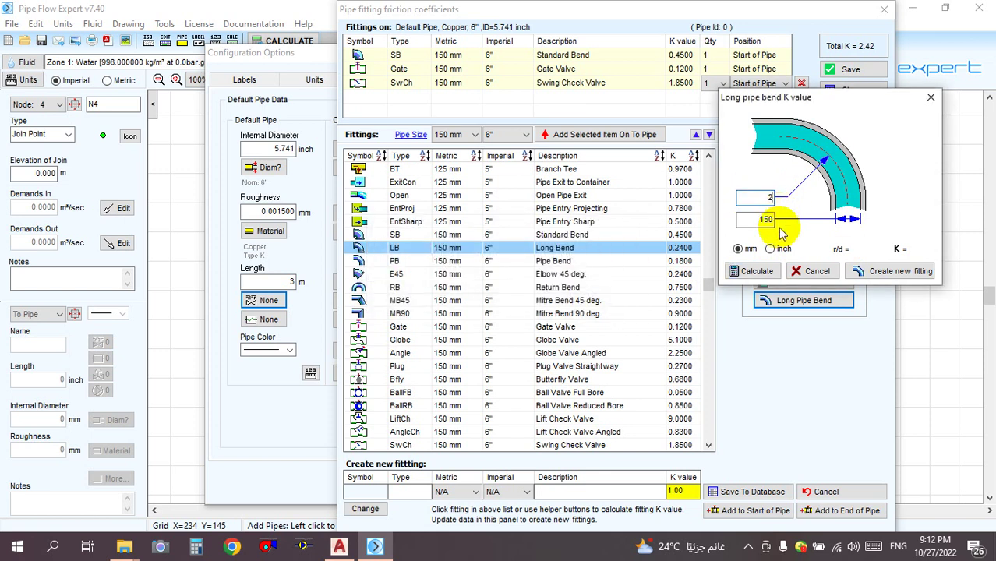
{"action": "left_click", "coordinate": [753, 270]}
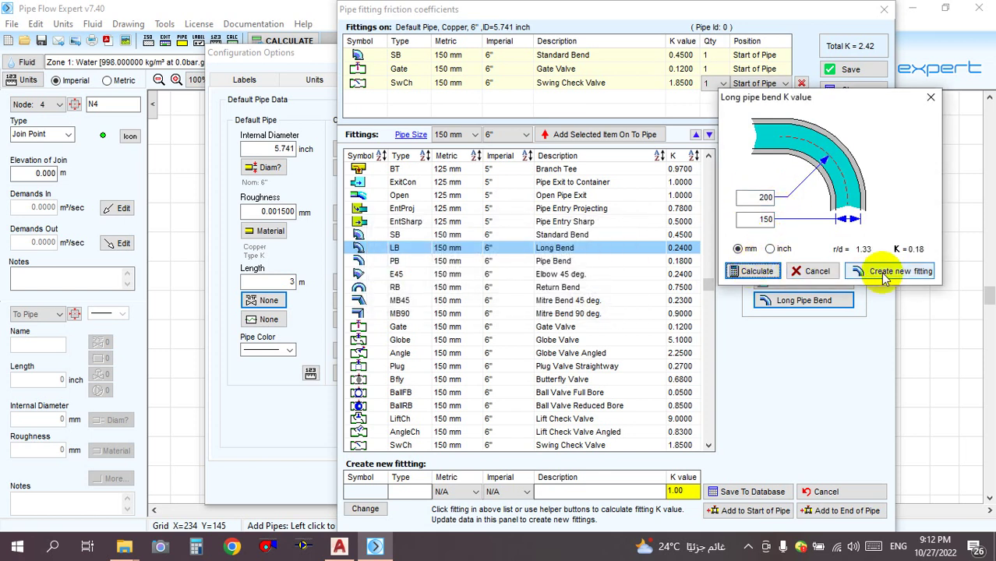
Calculate the long pipe bend's K value for radii of 160 mm and 170 mm at the same pipe diameter.
{"action": "double_click", "coordinate": [764, 198]}
{"action": "type", "text": "1"}
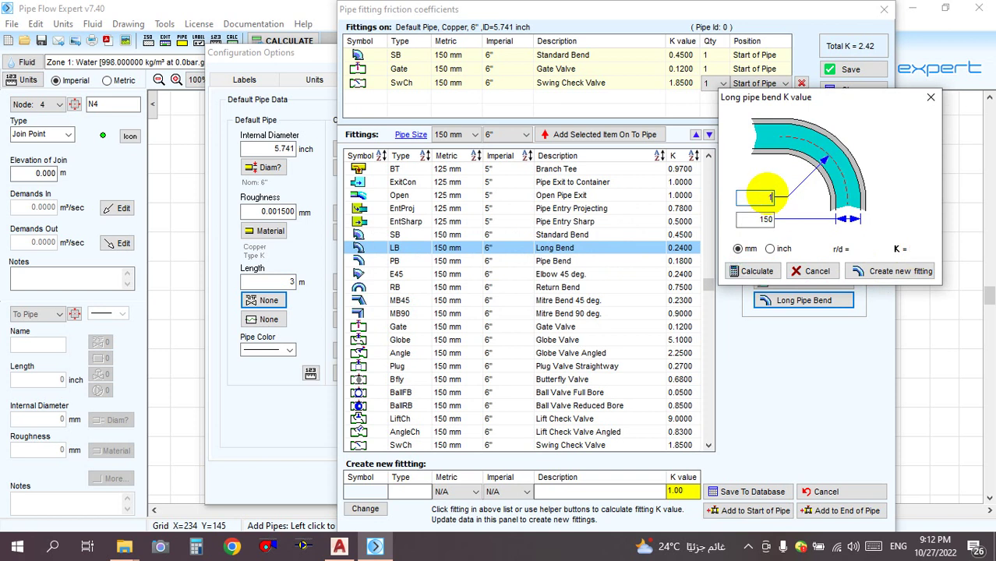
{"action": "type", "text": "60"}
{"action": "left_click", "coordinate": [751, 271]}
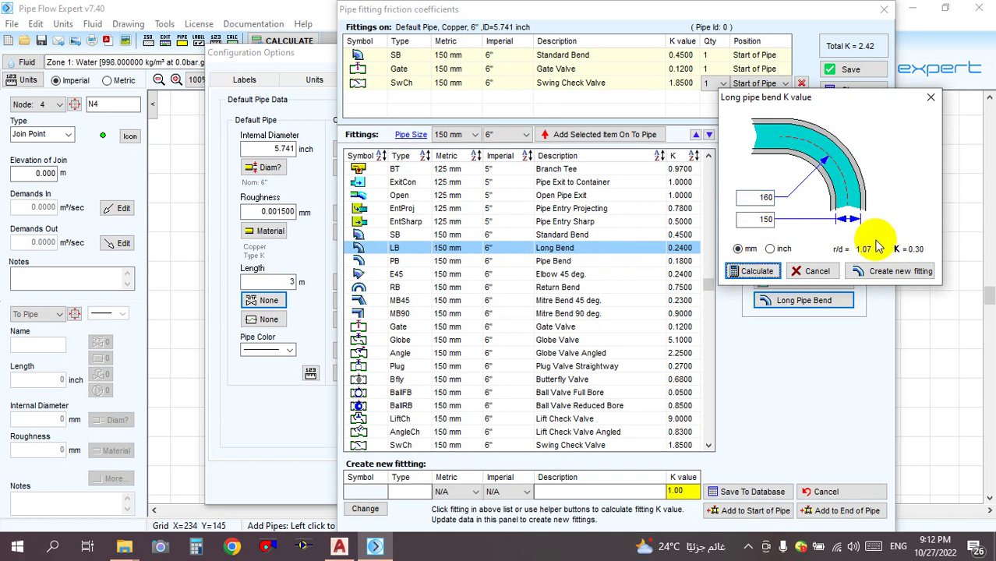
{"action": "left_click", "coordinate": [756, 198]}
{"action": "type", "text": "170"}
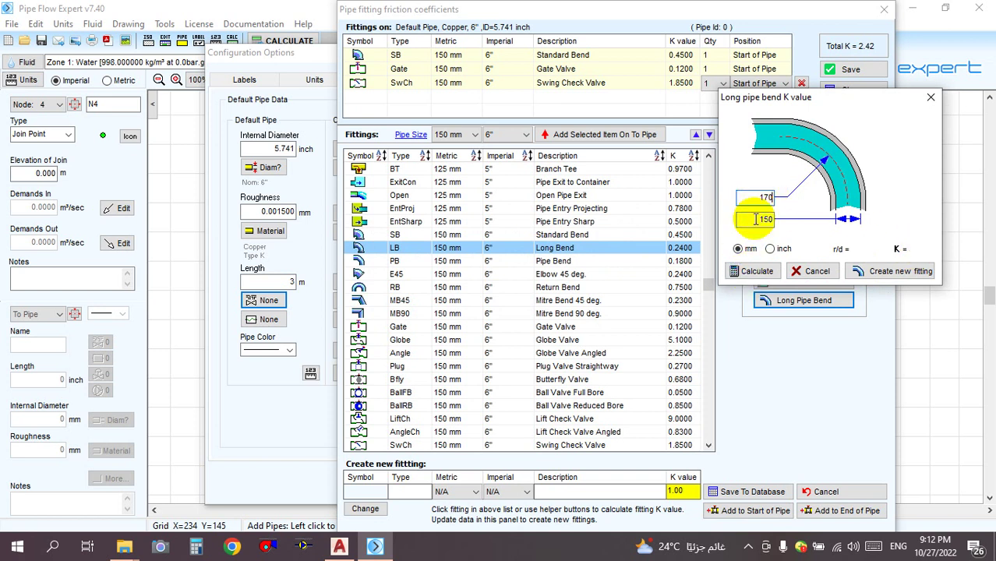
{"action": "left_click", "coordinate": [736, 270]}
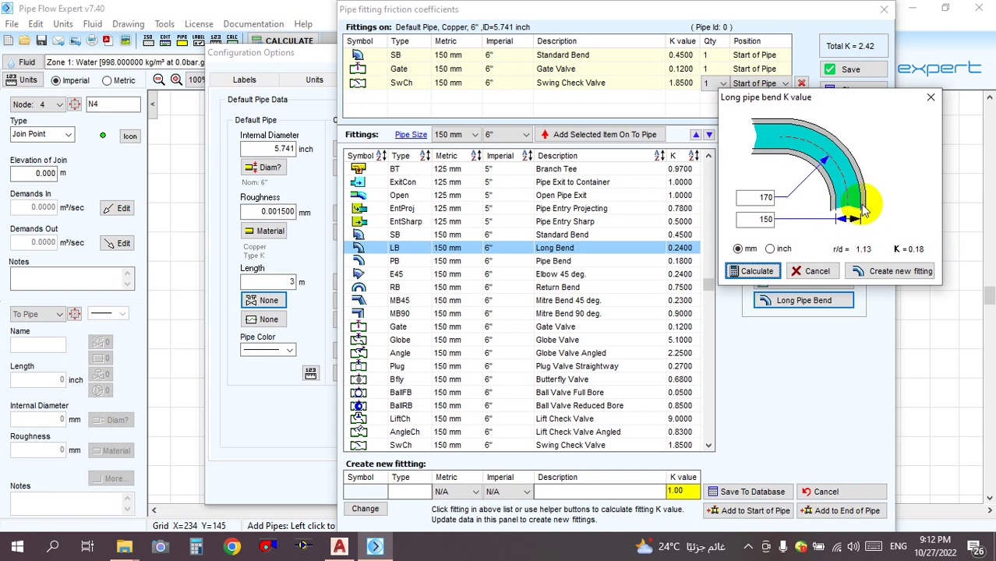
Leave the long bend K value calculator without creating a fitting, and save the default pipe's fittings.
{"action": "left_click", "coordinate": [760, 221]}
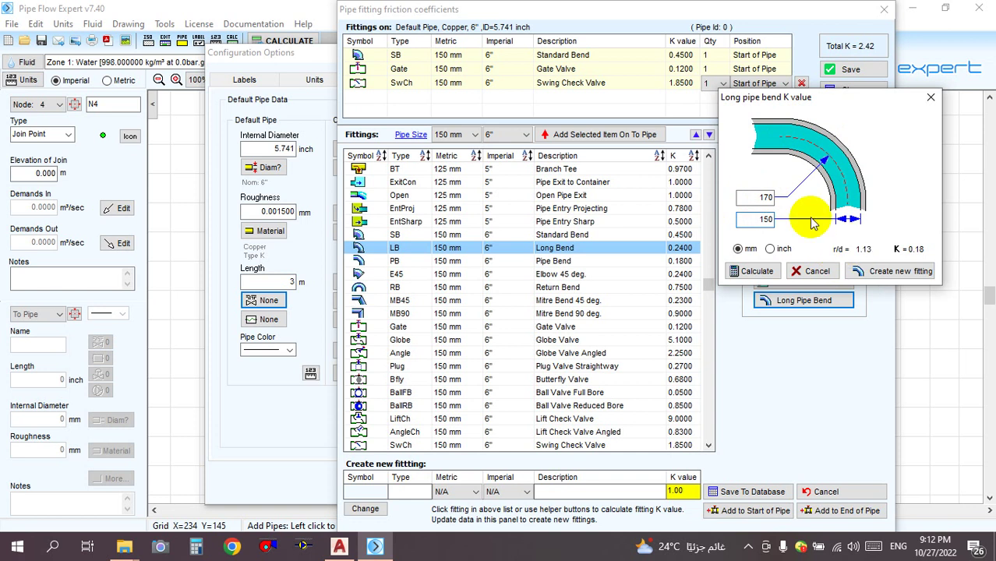
{"action": "left_click", "coordinate": [762, 198]}
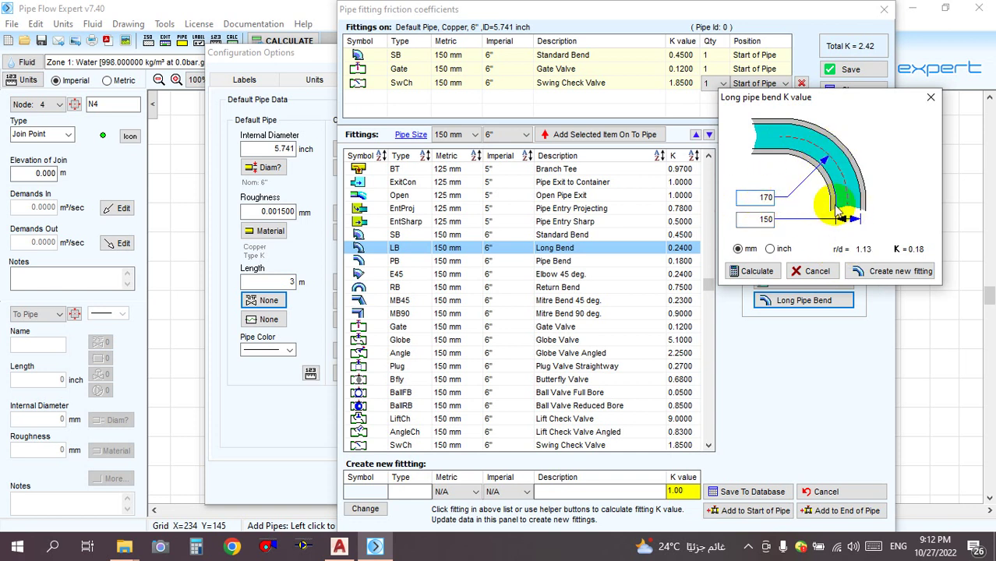
{"action": "left_click", "coordinate": [858, 246]}
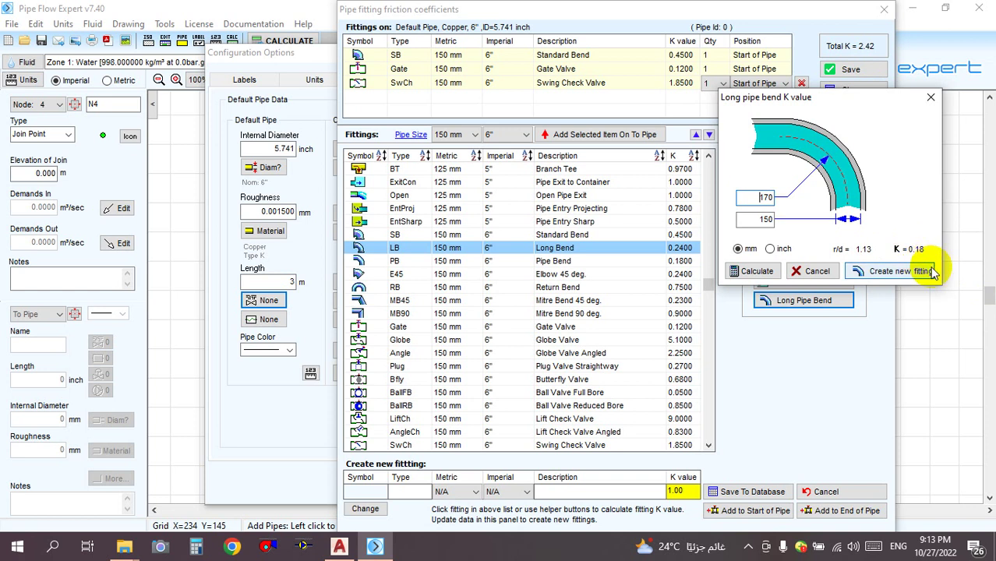
{"action": "left_click", "coordinate": [818, 271]}
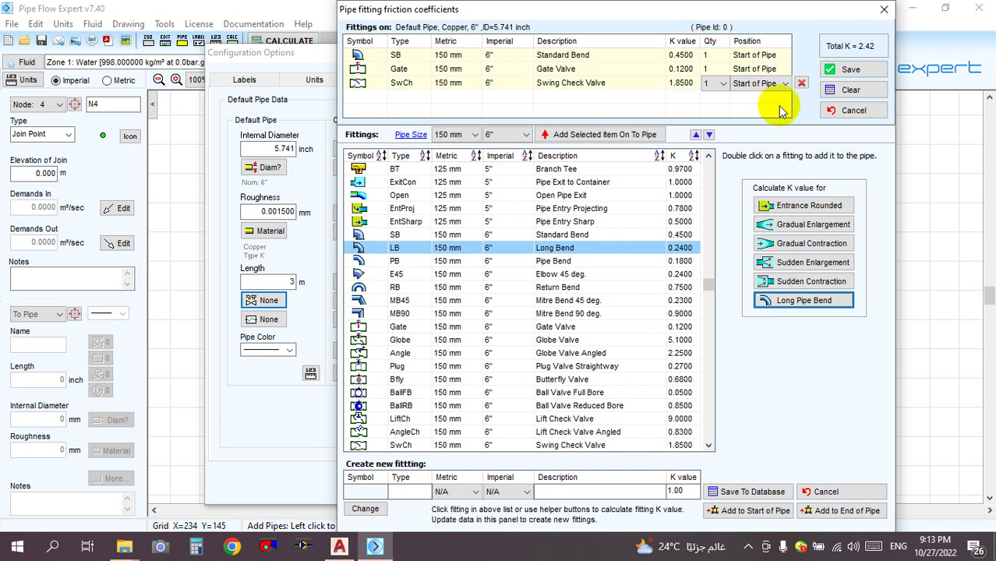
{"action": "left_click", "coordinate": [844, 70]}
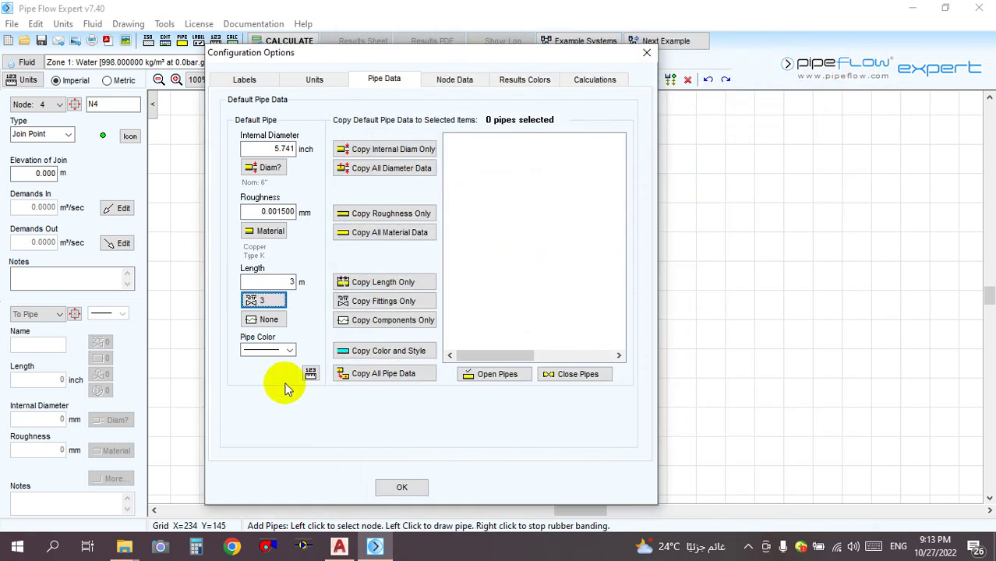
Open the default pipe's component pressure loss settings and examine the Fixed Loss value and its unit options.
{"action": "left_click", "coordinate": [264, 320]}
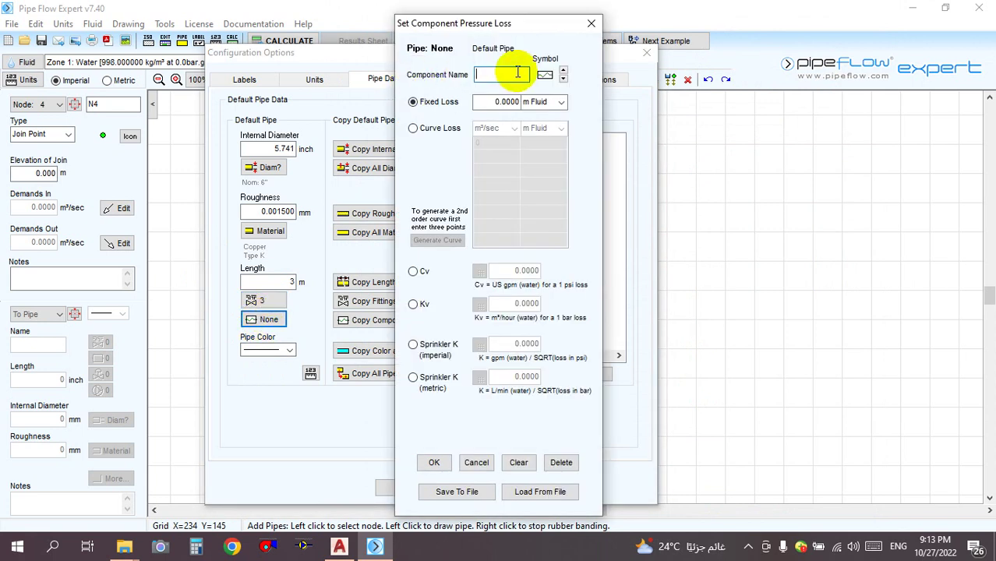
{"action": "left_click_drag", "start_coordinate": [493, 27], "coordinate": [531, 28]}
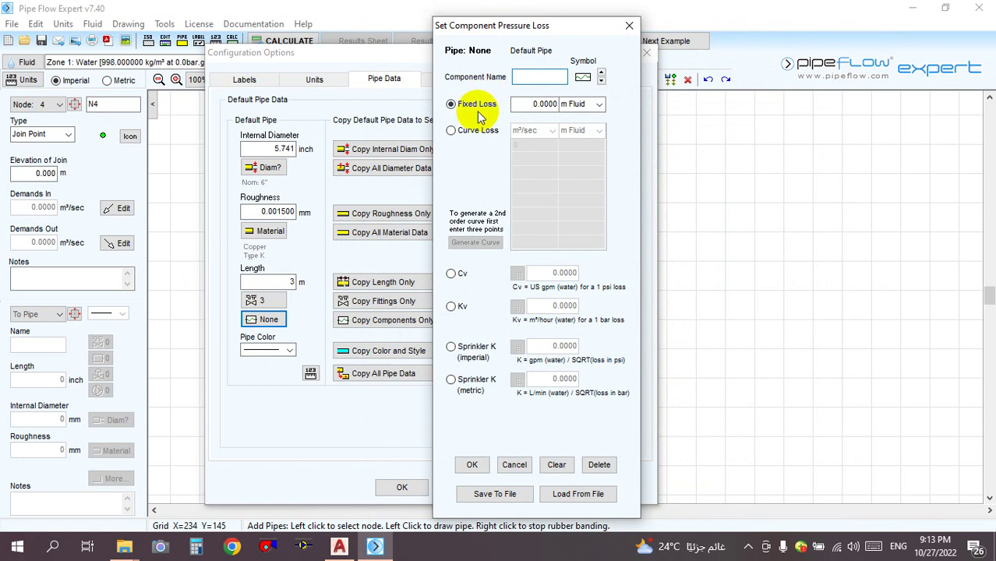
{"action": "left_click", "coordinate": [527, 105]}
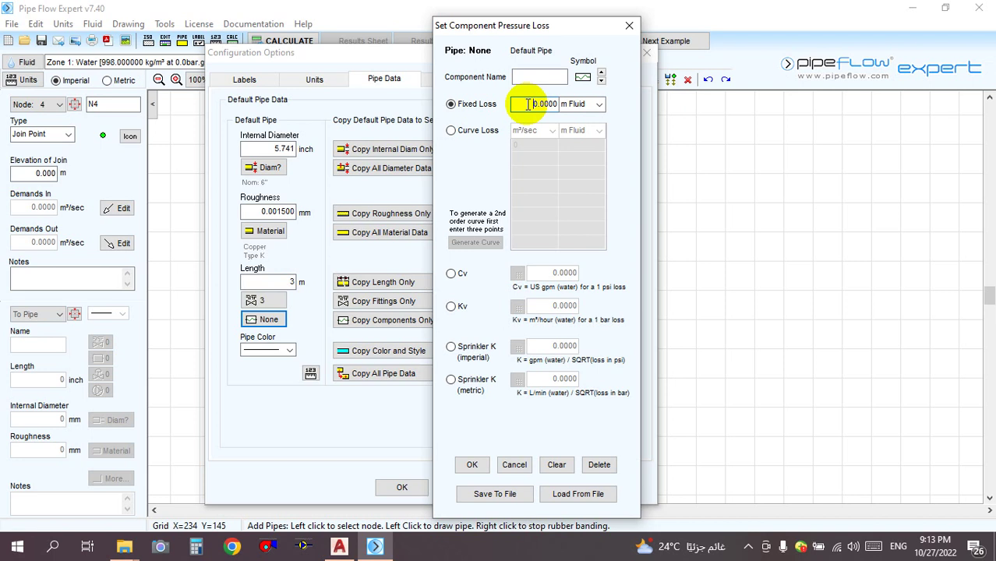
{"action": "double_click", "coordinate": [543, 103]}
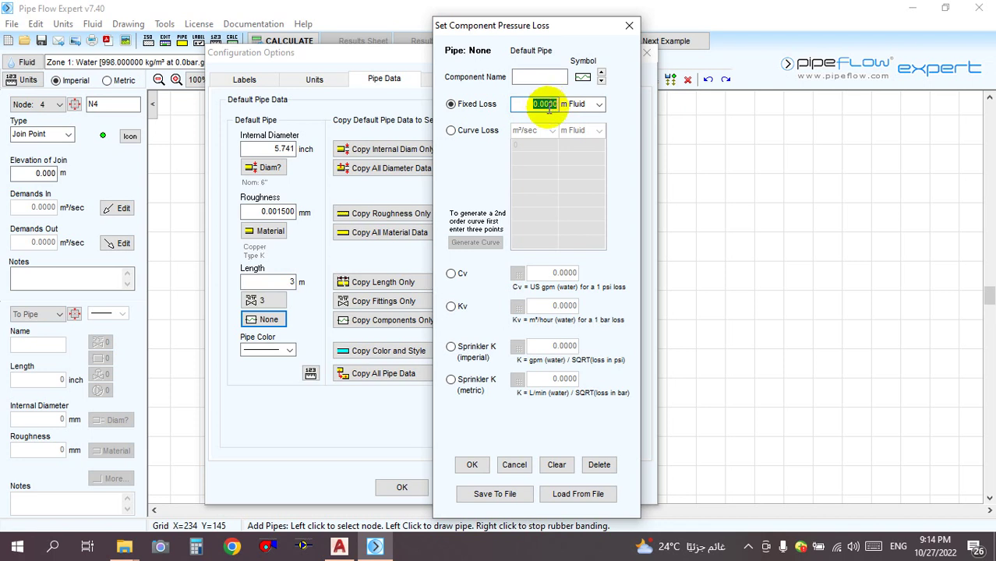
{"action": "left_click", "coordinate": [599, 104]}
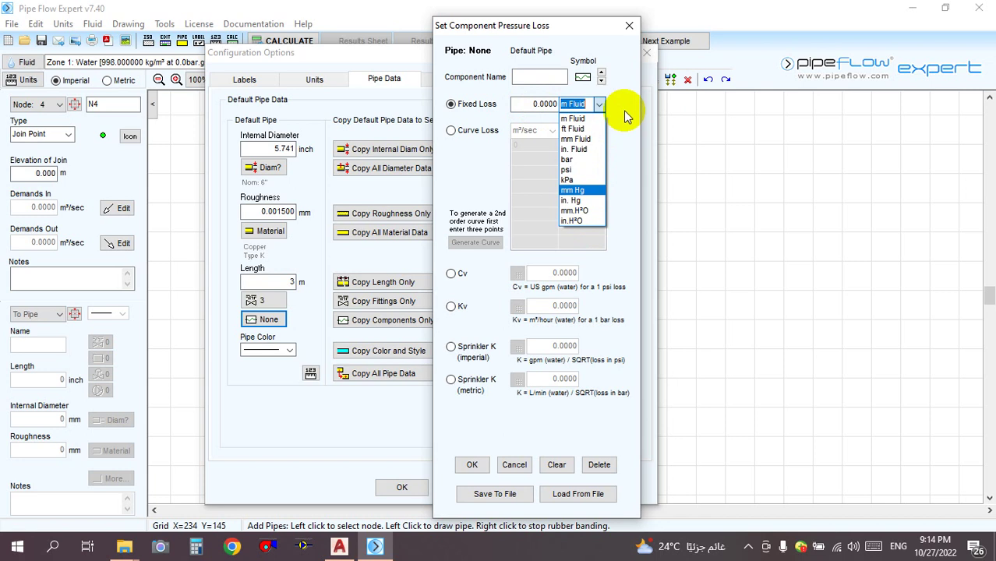
{"action": "left_click", "coordinate": [625, 114]}
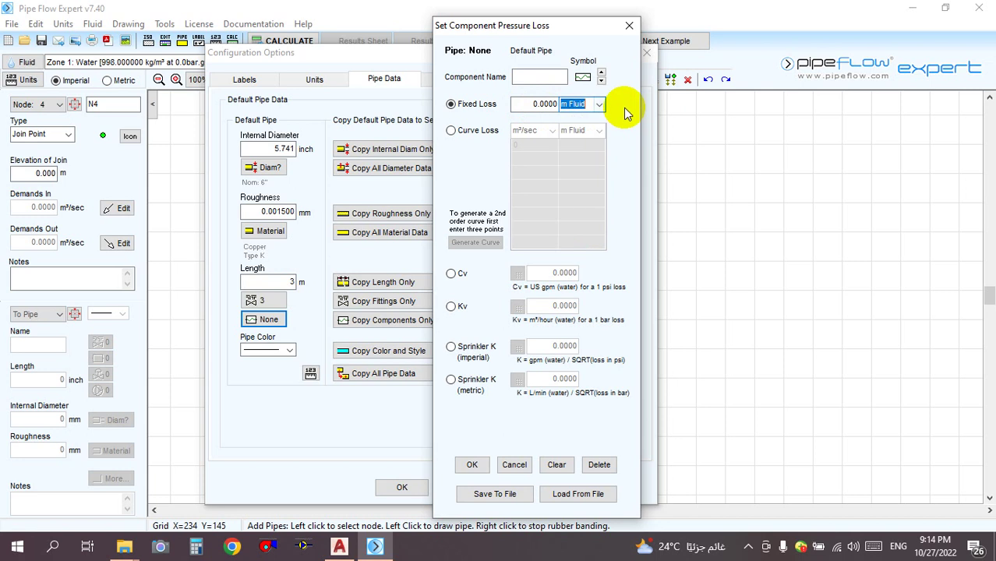
Switch the component to Curve Loss and examine its flow rate and head loss table.
{"action": "left_click", "coordinate": [478, 130]}
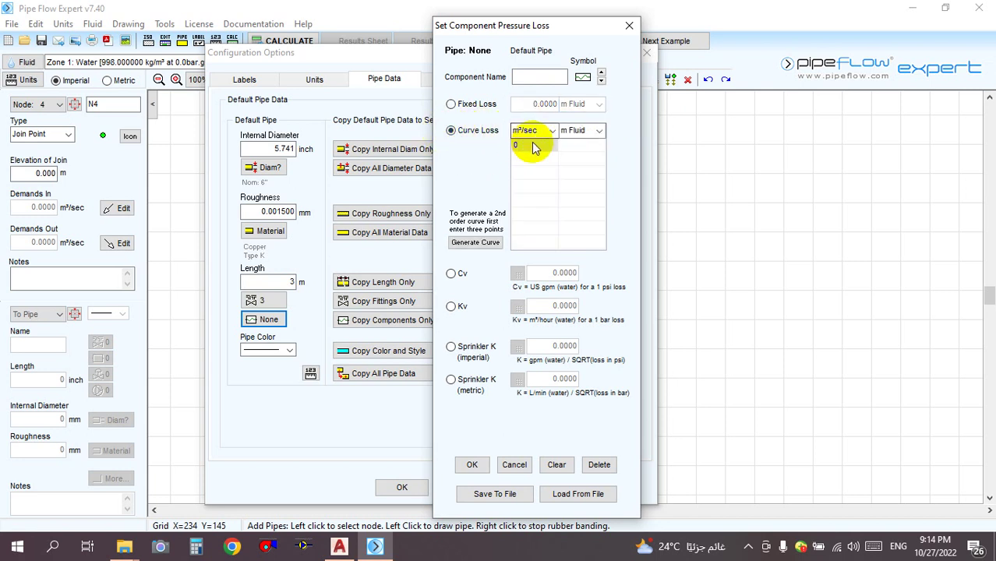
{"action": "key", "text": "Tab"}
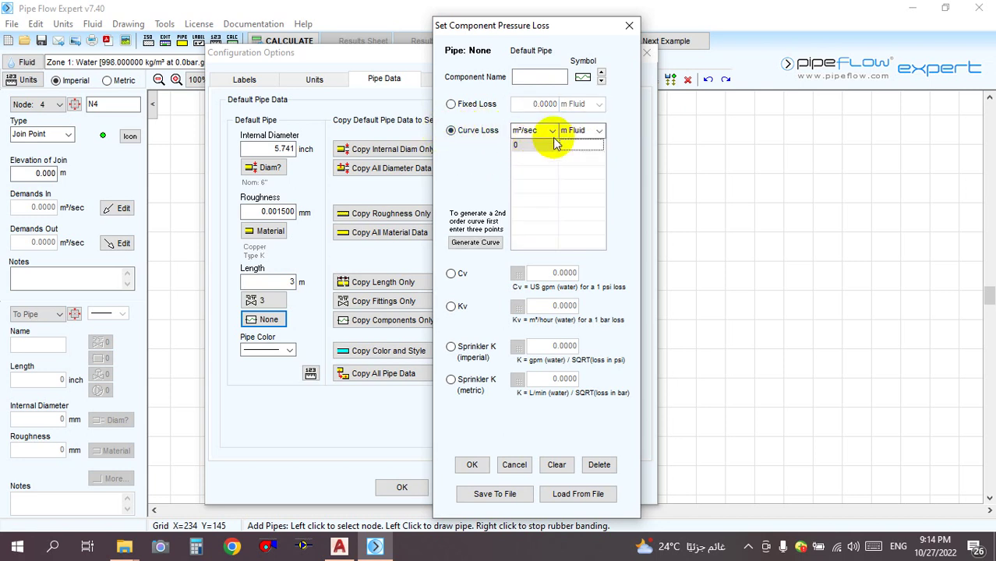
{"action": "left_click", "coordinate": [599, 134]}
{"action": "left_click", "coordinate": [540, 150]}
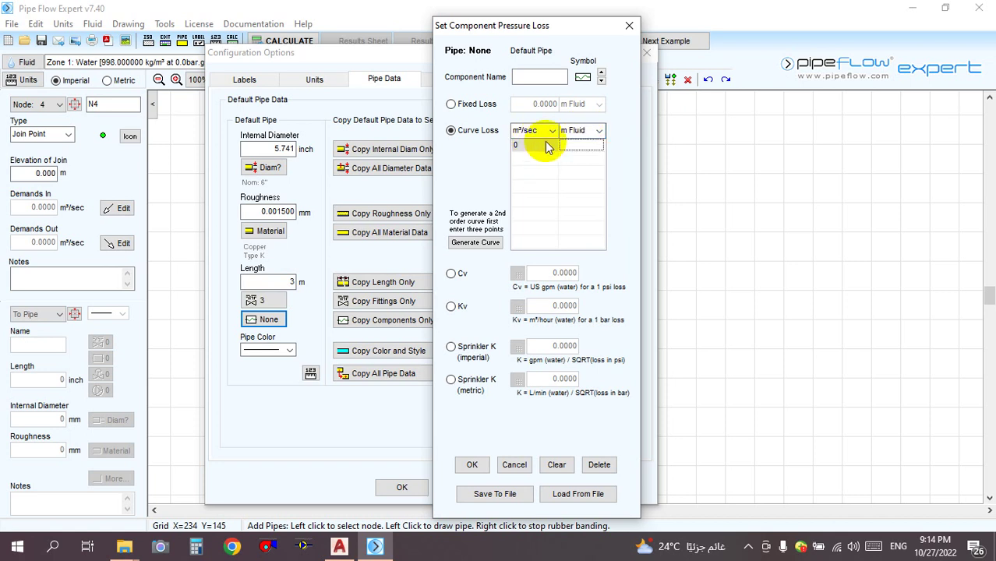
{"action": "left_click", "coordinate": [574, 149]}
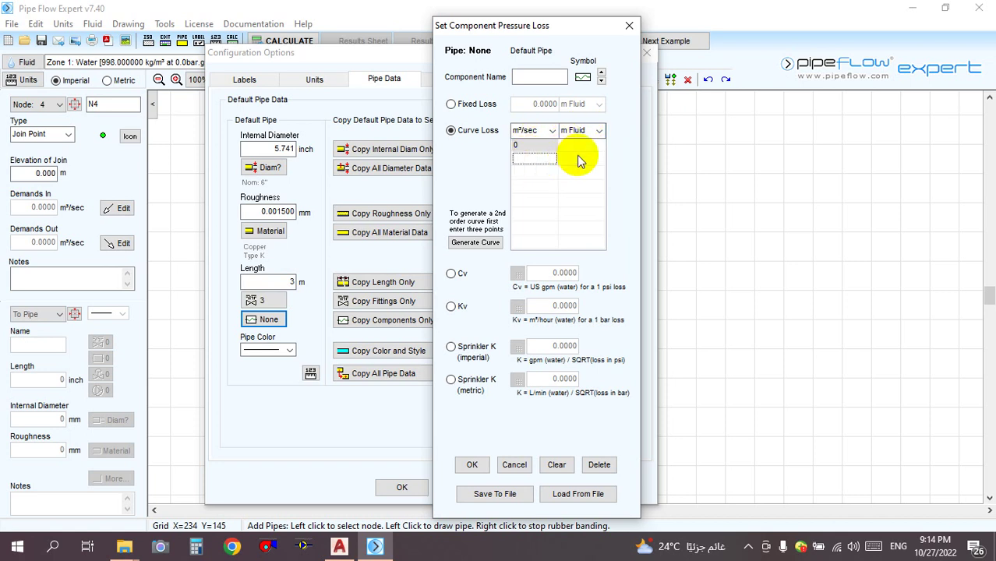
{"action": "left_click", "coordinate": [568, 161]}
{"action": "left_click", "coordinate": [583, 172]}
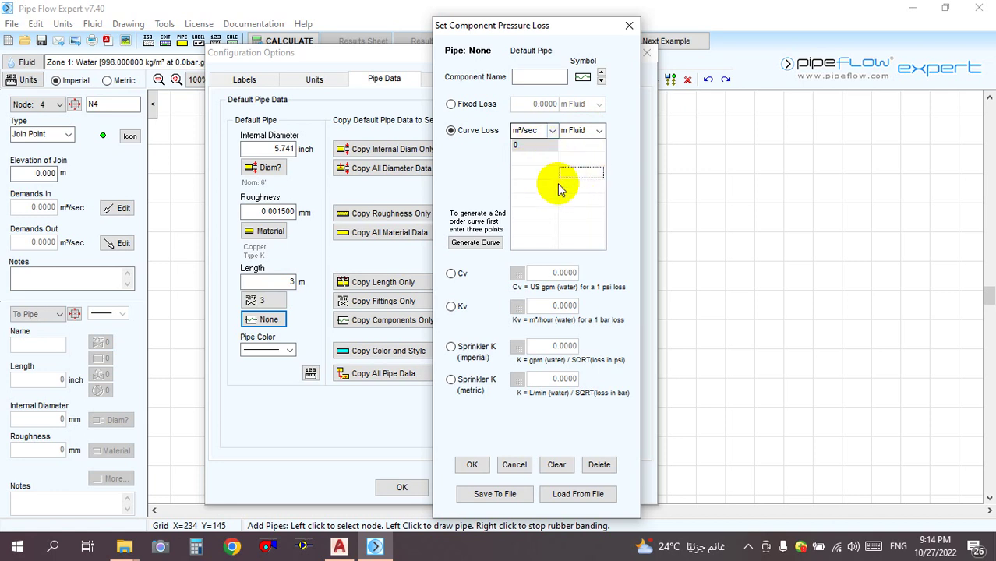
{"action": "left_click", "coordinate": [543, 161]}
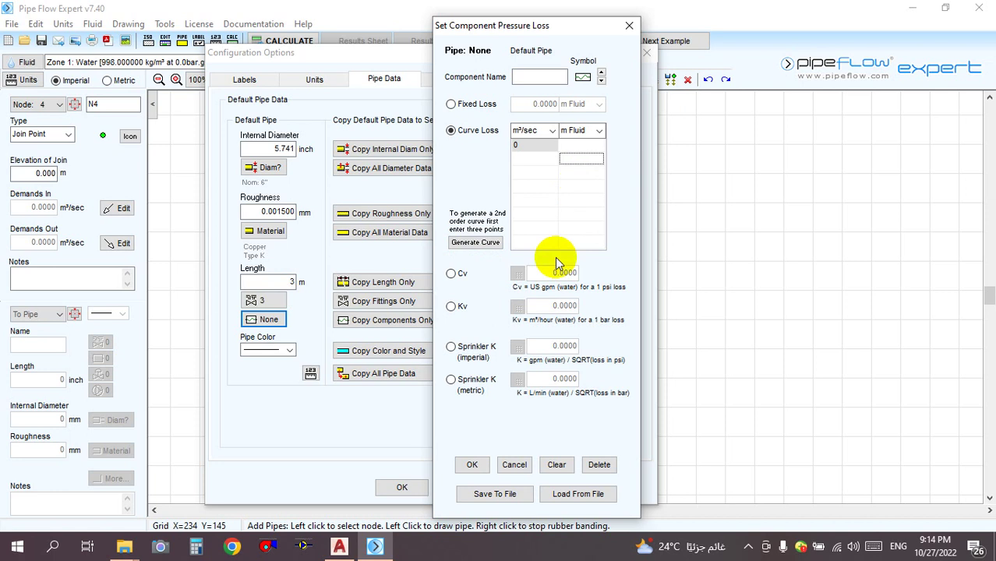
Examine the Cv, Kv, imperial Sprinkler K and metric Sprinkler K loss options, and leave without adding a component.
{"action": "left_click", "coordinate": [452, 275]}
{"action": "left_click", "coordinate": [455, 306]}
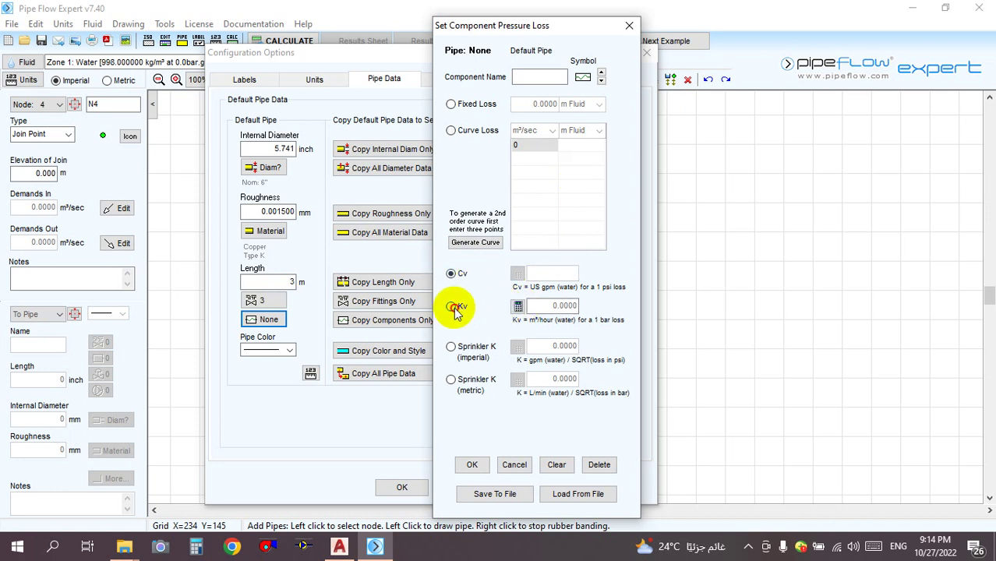
{"action": "left_click", "coordinate": [453, 349]}
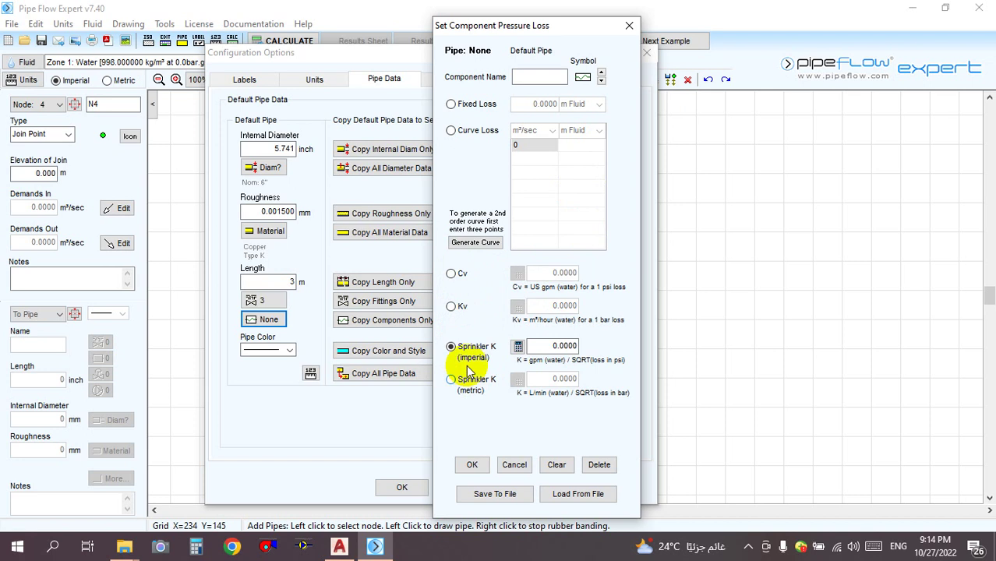
{"action": "left_click", "coordinate": [450, 381]}
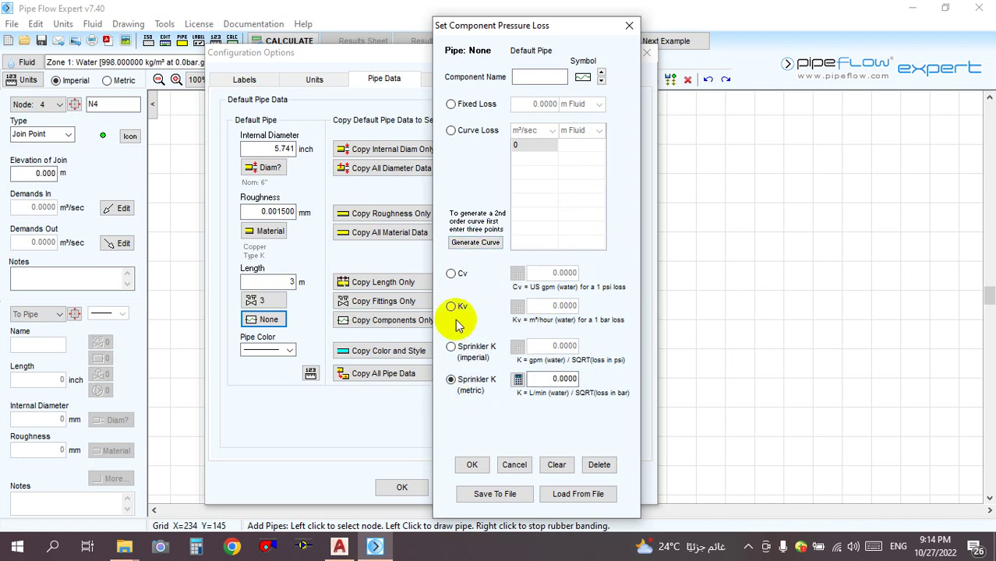
{"action": "left_click", "coordinate": [513, 464]}
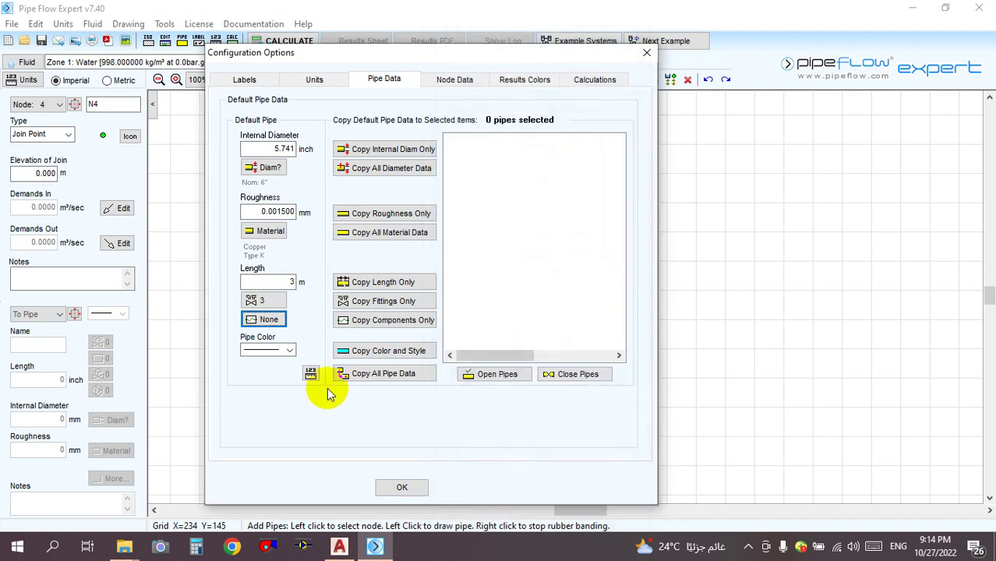
Set the default pipe color to the medium-thickness red line and copy all its diameter data to the selected pipes.
{"action": "left_click", "coordinate": [284, 351]}
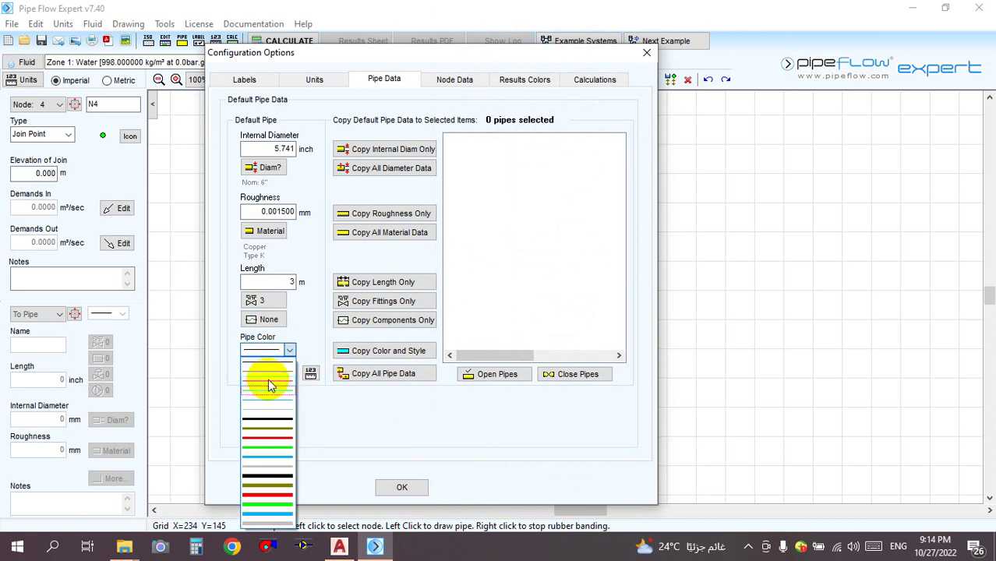
{"action": "left_click", "coordinate": [269, 444]}
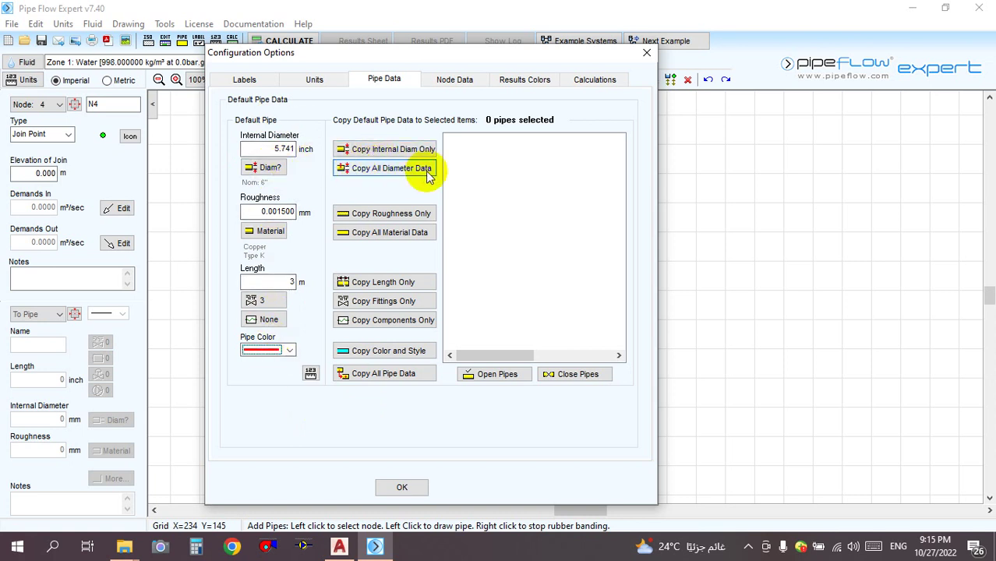
{"action": "left_click", "coordinate": [380, 168]}
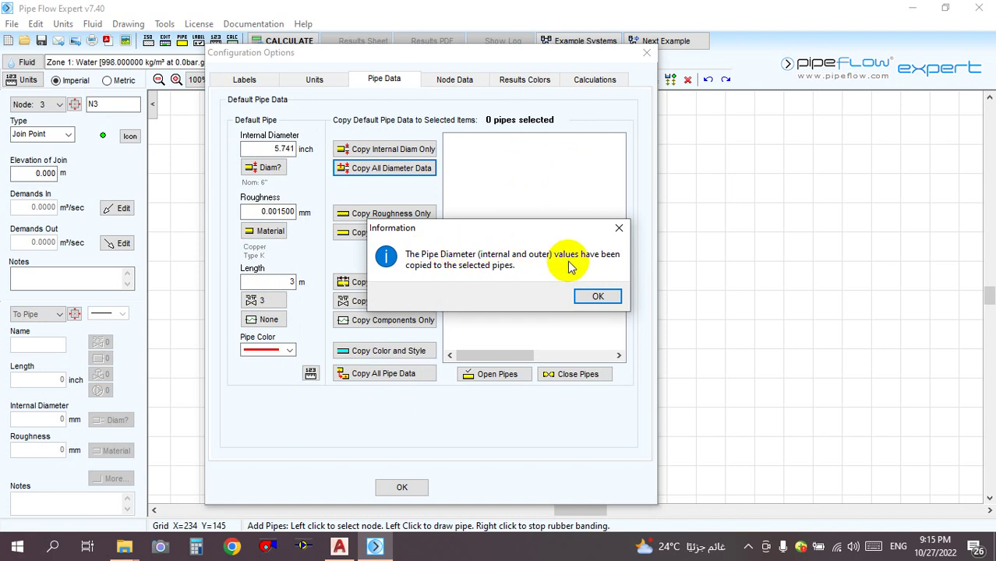
Copy all default pipe data to the selected pipes, and check the units settings used for pipe data.
{"action": "left_click", "coordinate": [598, 296]}
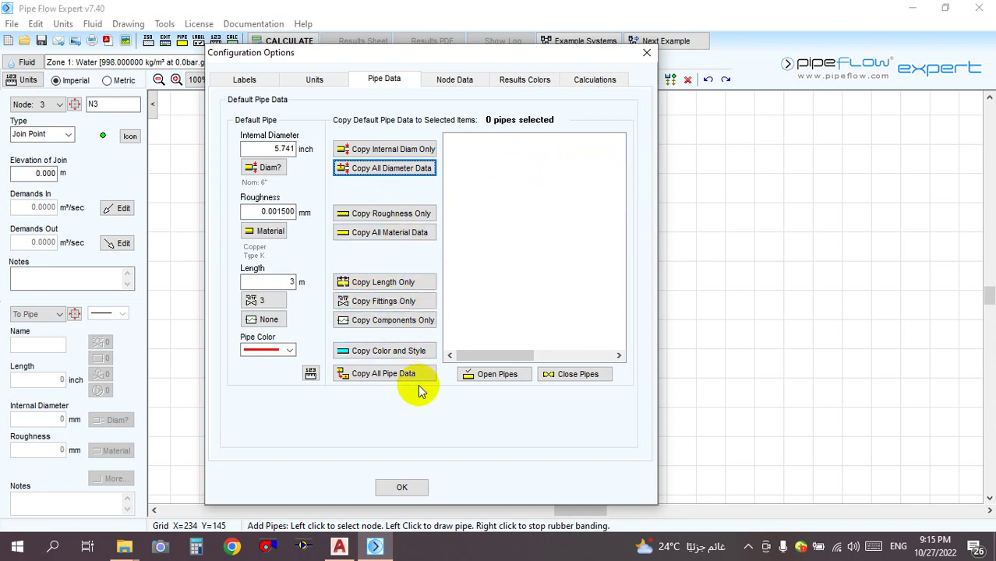
{"action": "left_click", "coordinate": [370, 375]}
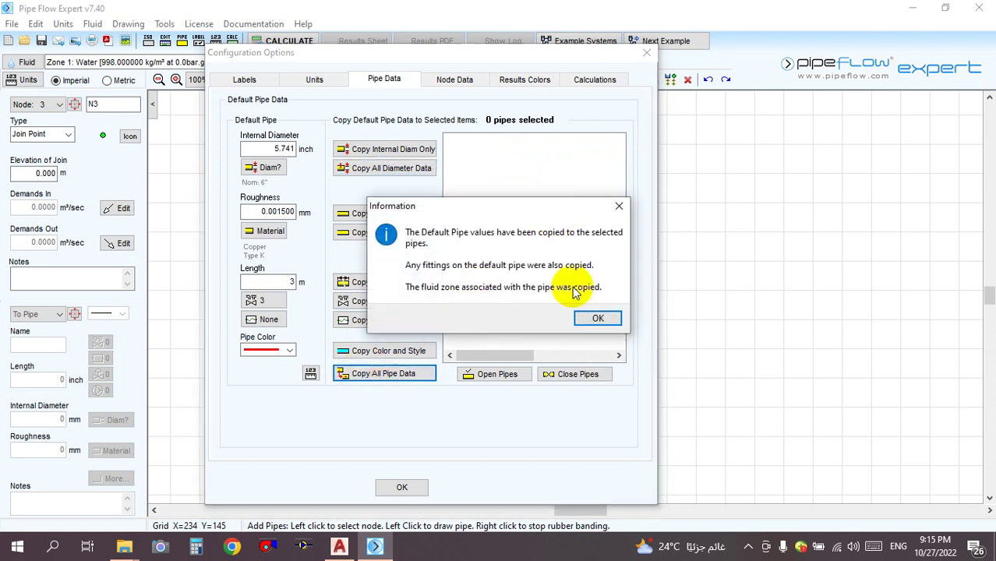
{"action": "left_click", "coordinate": [597, 319]}
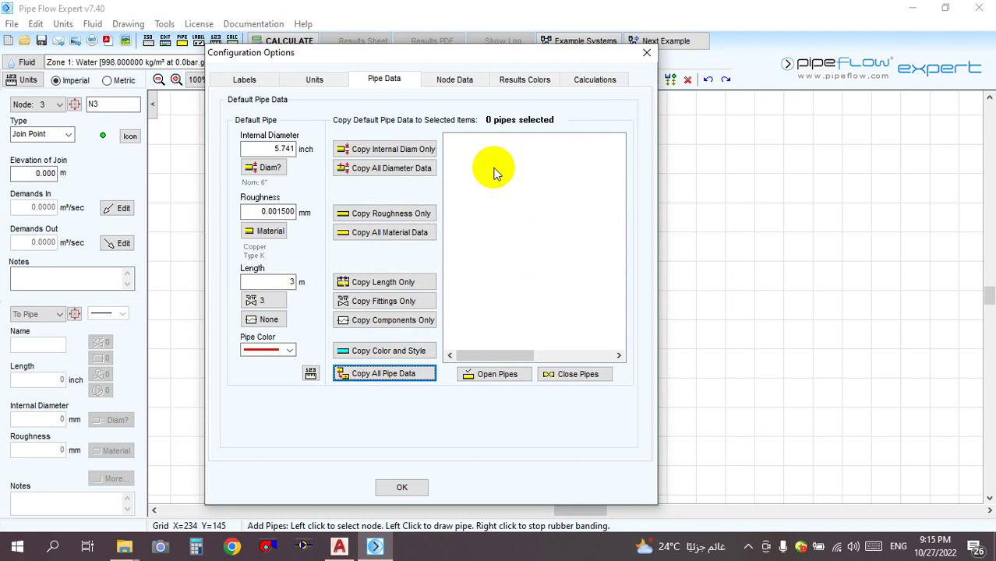
{"action": "left_click", "coordinate": [311, 373]}
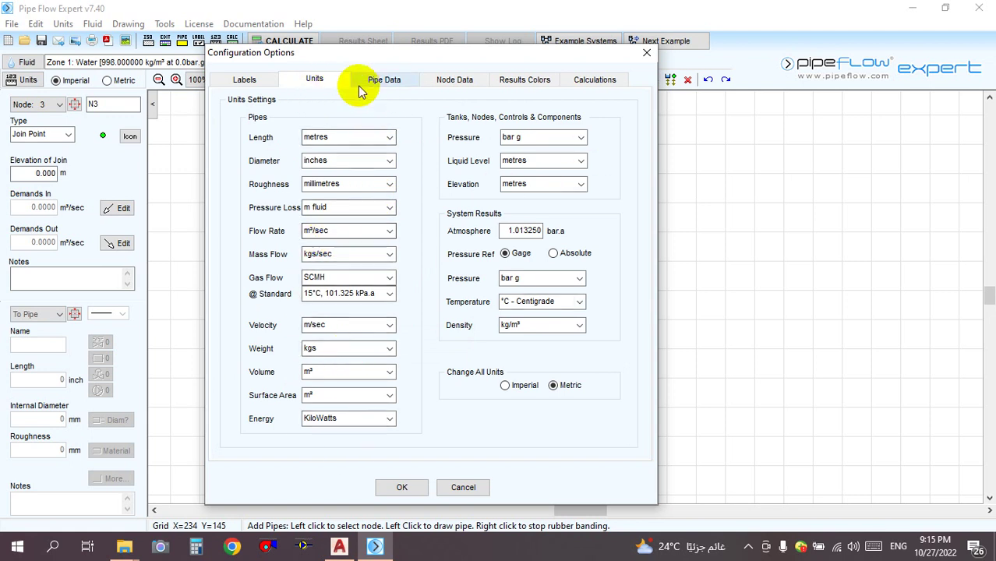
{"action": "left_click", "coordinate": [385, 81]}
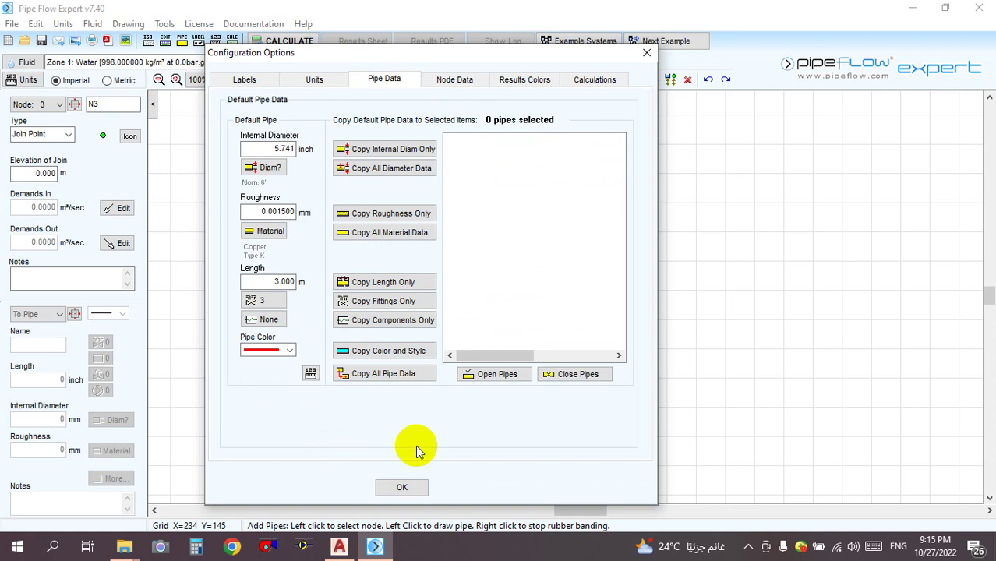
Change the default pipe's material to Steel (ANSI) Sch. 40.
{"action": "left_click", "coordinate": [271, 232]}
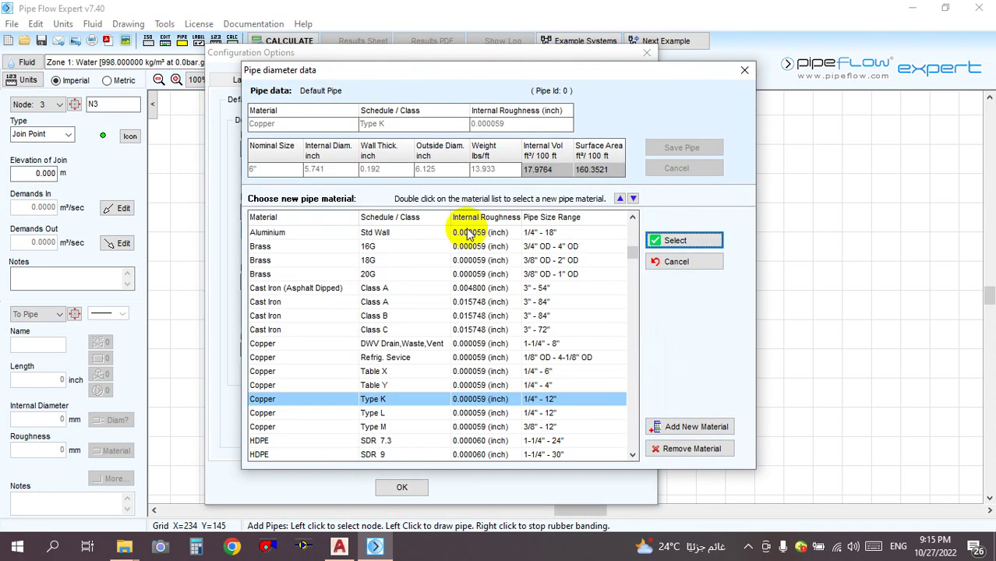
{"action": "left_click", "coordinate": [286, 262]}
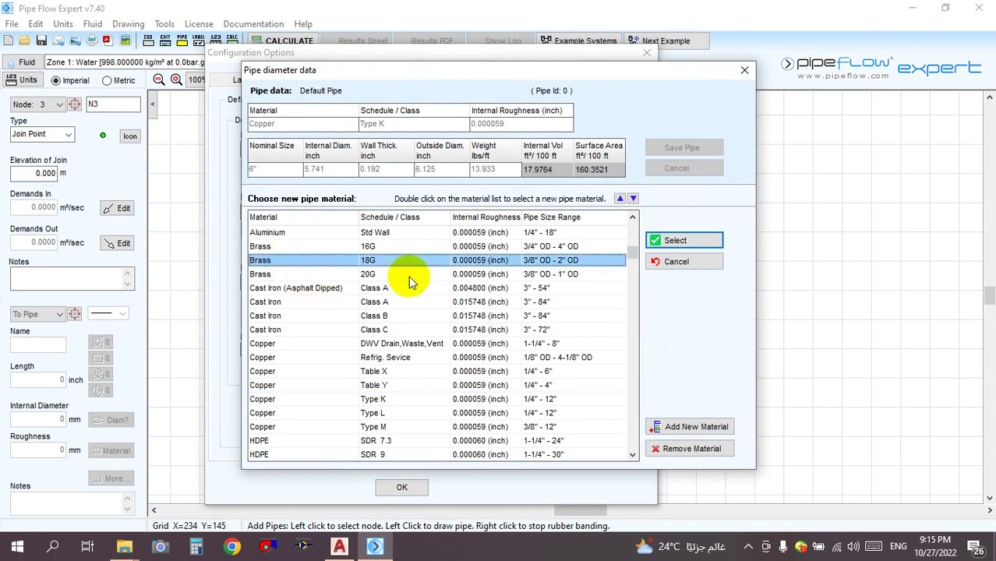
{"action": "key", "text": "Down"}
{"action": "key", "text": "Down"}
{"action": "key", "text": "Down"}
{"action": "key", "text": "Down"}
{"action": "key", "text": "Down"}
{"action": "key", "text": "Down"}
{"action": "key", "text": "Down"}
{"action": "key", "text": "Down"}
{"action": "key", "text": "Down"}
{"action": "key", "text": "Down"}
{"action": "key", "text": "Down"}
{"action": "key", "text": "Down"}
{"action": "key", "text": "Down"}
{"action": "key", "text": "Down"}
{"action": "key", "text": "Down"}
{"action": "key", "text": "Down"}
{"action": "key", "text": "Down"}
{"action": "key", "text": "Down"}
{"action": "key", "text": "Down"}
{"action": "key", "text": "Down"}
{"action": "key", "text": "Down"}
{"action": "key", "text": "Down"}
{"action": "key", "text": "Down"}
{"action": "key", "text": "Down"}
{"action": "key", "text": "Down"}
{"action": "key", "text": "Down"}
{"action": "key", "text": "Down"}
{"action": "key", "text": "Down"}
{"action": "key", "text": "Down"}
{"action": "key", "text": "Down"}
{"action": "key", "text": "Down"}
{"action": "key", "text": "Down"}
{"action": "key", "text": "Down"}
{"action": "key", "text": "Down"}
{"action": "key", "text": "Down"}
{"action": "key", "text": "Down"}
{"action": "key", "text": "Down"}
{"action": "key", "text": "Down"}
{"action": "key", "text": "Down"}
{"action": "key", "text": "Down"}
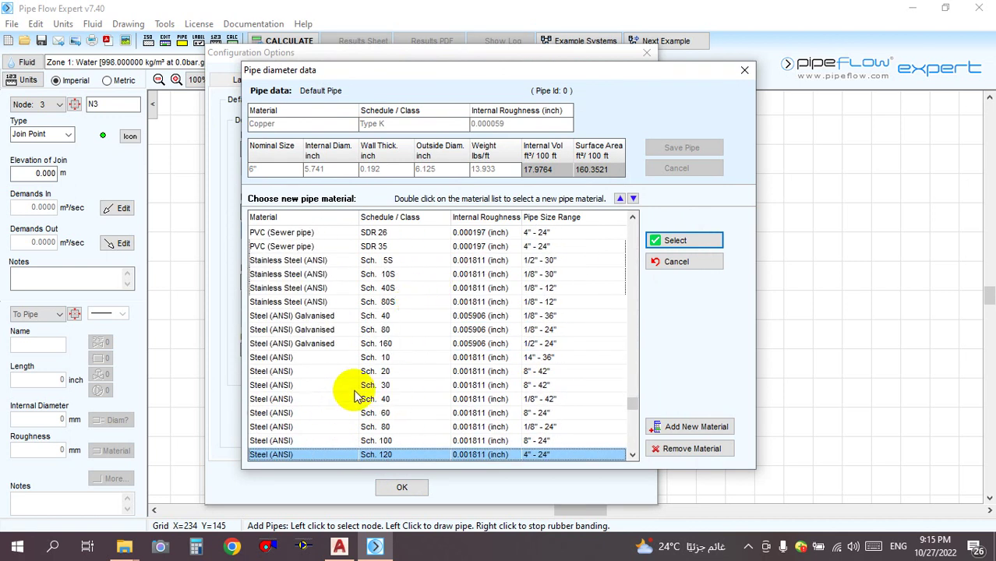
{"action": "double_click", "coordinate": [384, 400]}
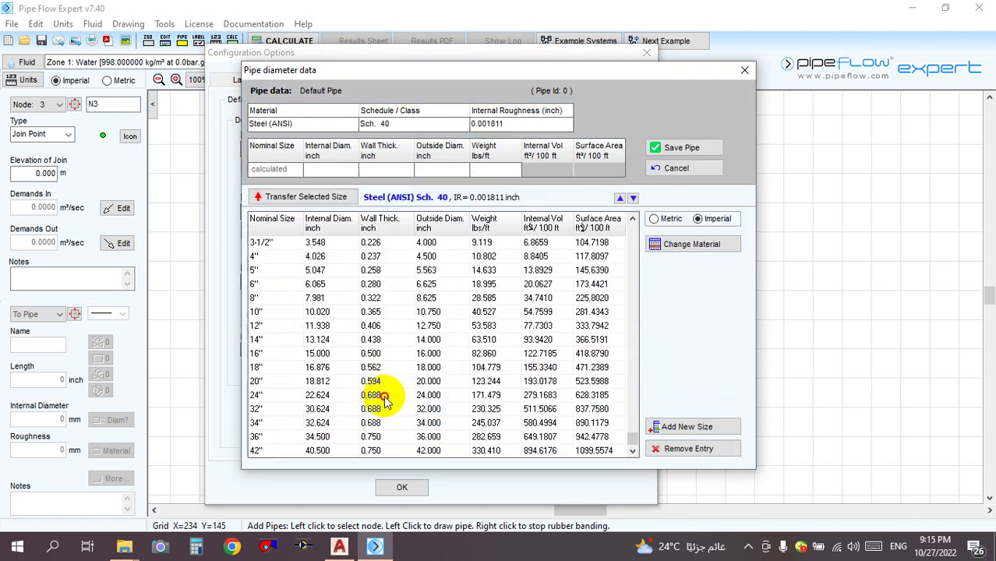
Assign the 6" nominal size to the default pipe and save its diameter data.
{"action": "left_click", "coordinate": [661, 147]}
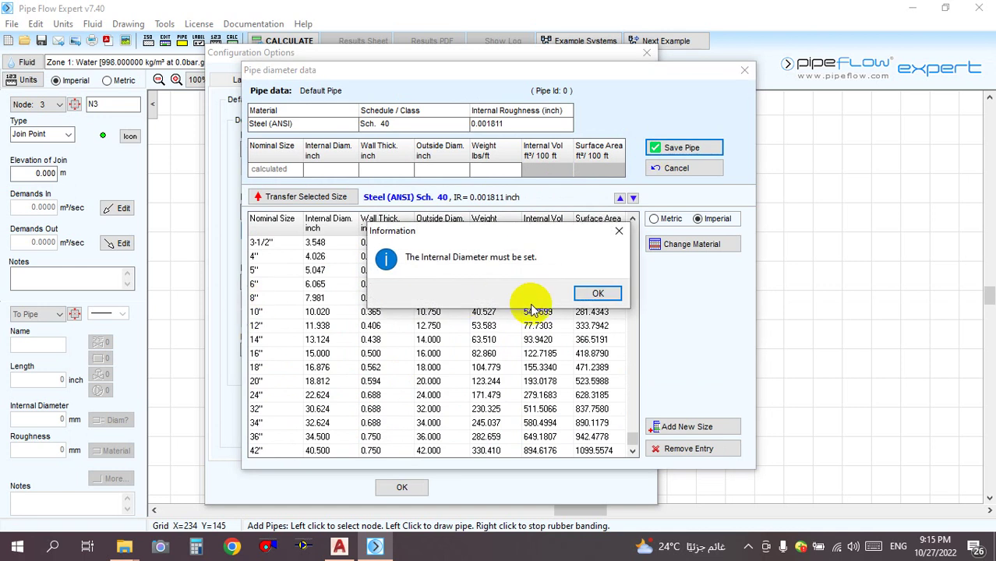
{"action": "left_click", "coordinate": [597, 294]}
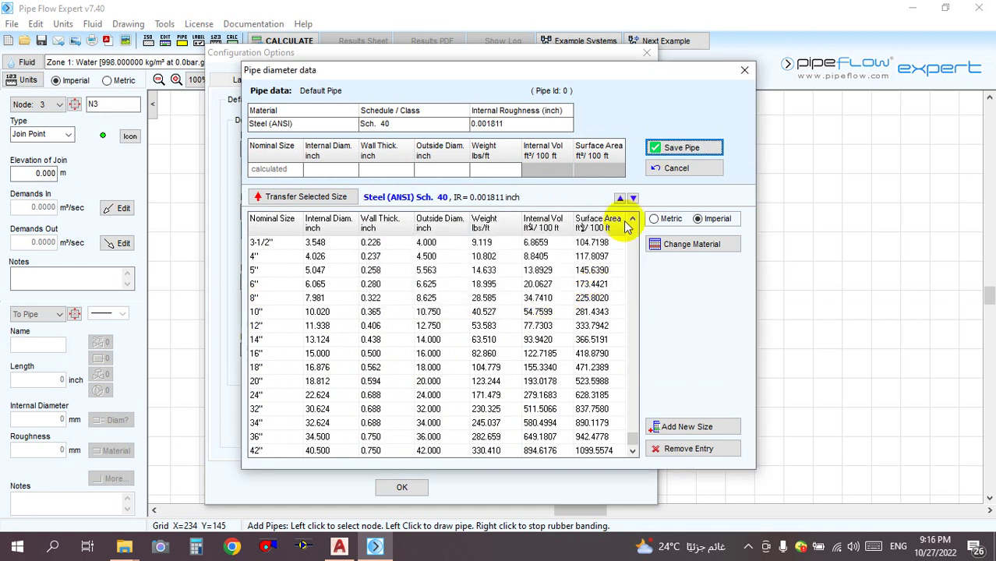
{"action": "left_click", "coordinate": [667, 147]}
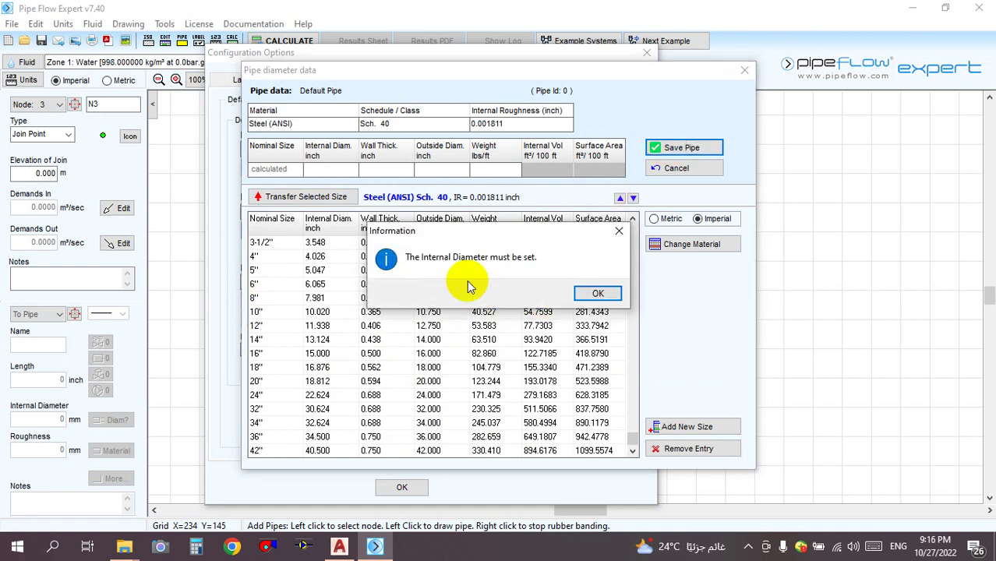
{"action": "left_click", "coordinate": [597, 294]}
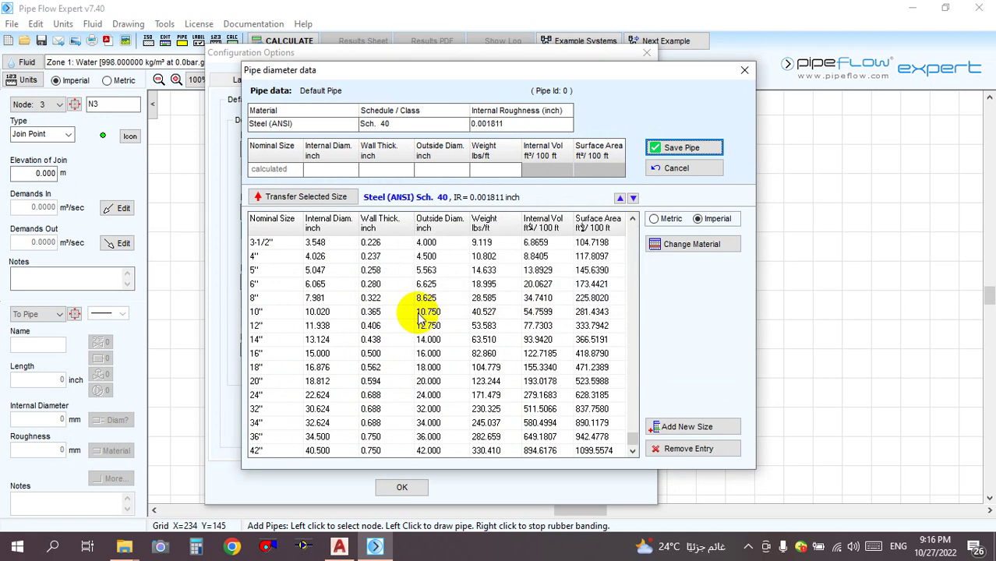
{"action": "left_click", "coordinate": [281, 283]}
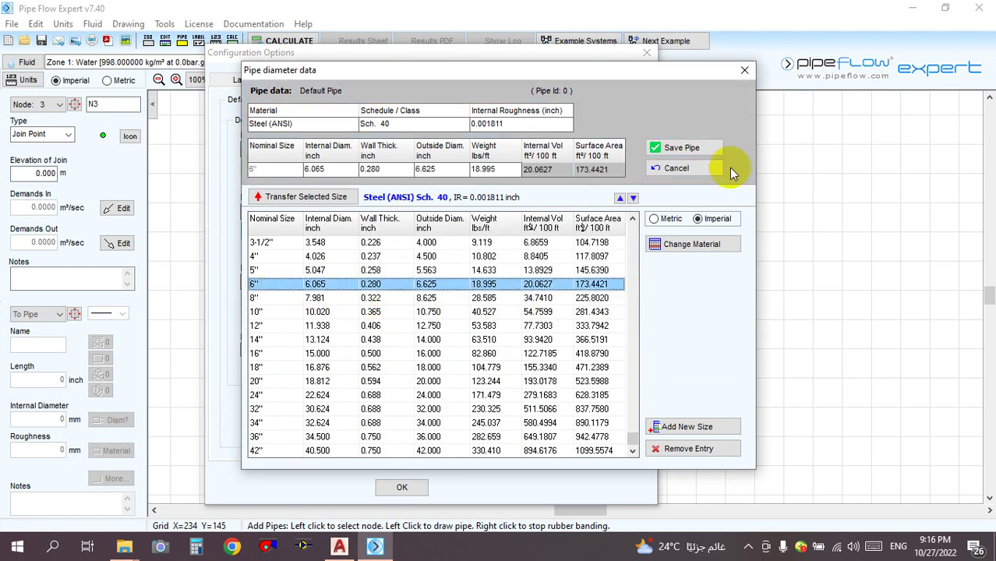
{"action": "left_click", "coordinate": [678, 152]}
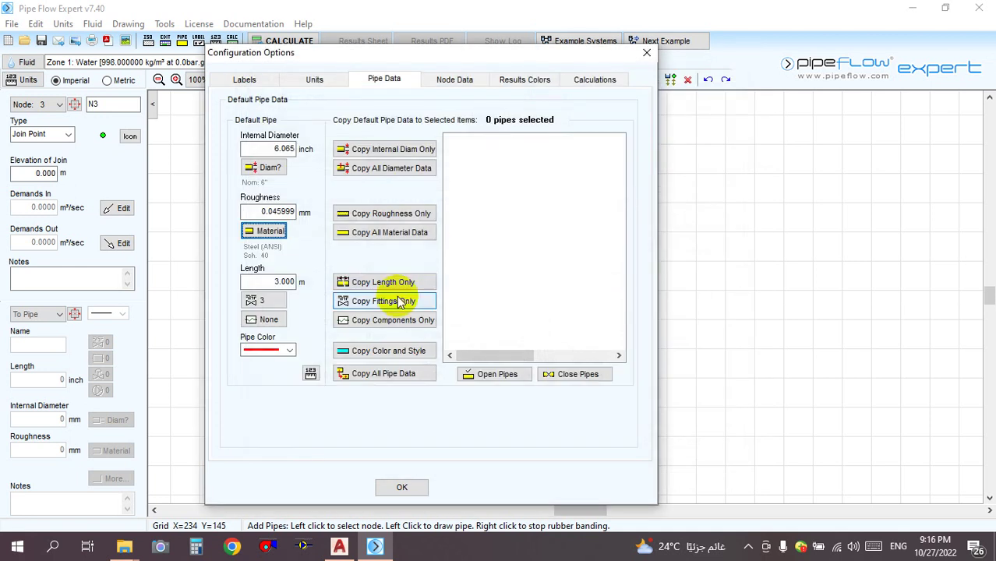
Review and save the default pipe's fittings, and accept the configuration options.
{"action": "left_click", "coordinate": [263, 300]}
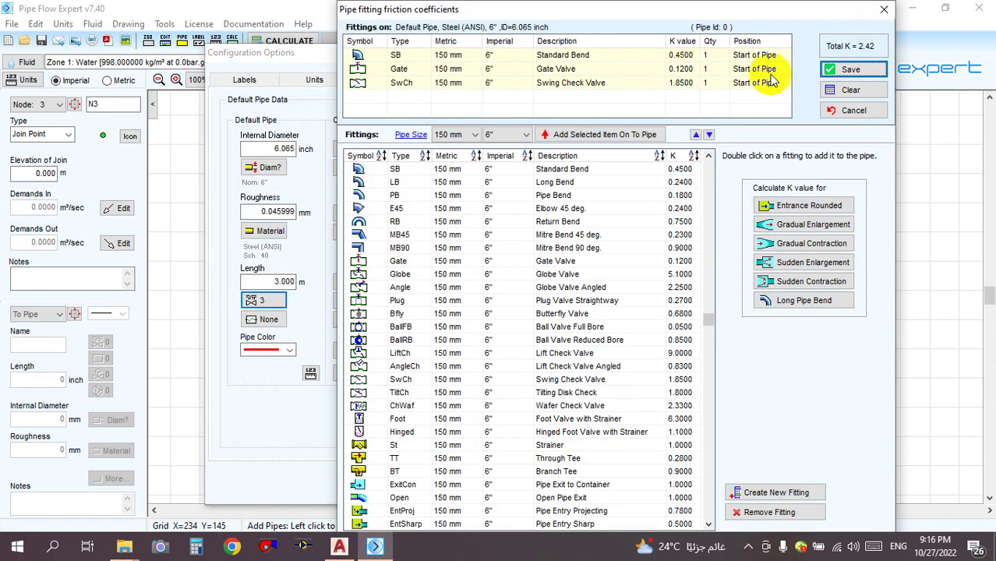
{"action": "left_click", "coordinate": [853, 70]}
{"action": "left_click", "coordinate": [403, 486]}
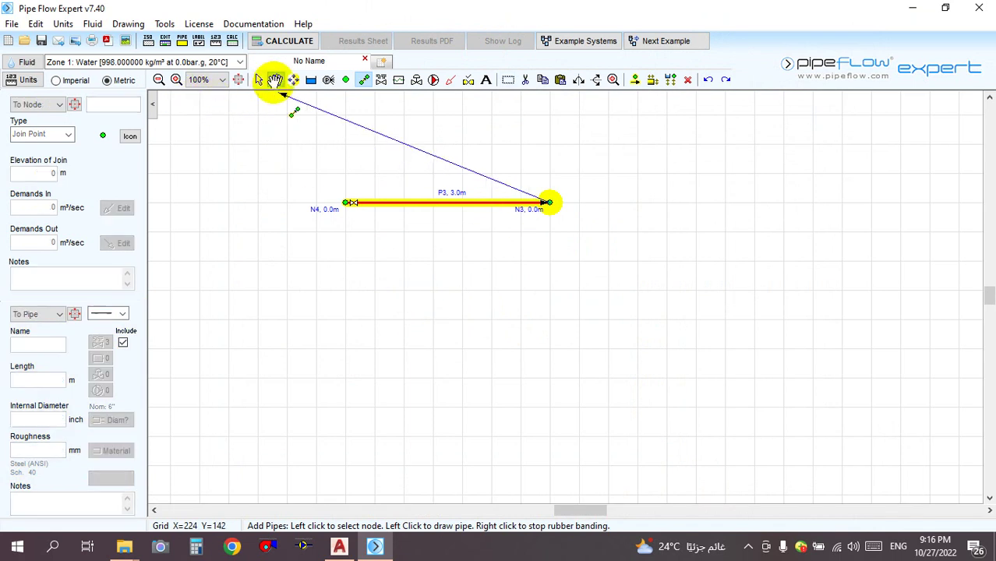
Select pipe P3 in the drawing and examine its length, internal diameter, roughness and material data.
{"action": "left_click", "coordinate": [274, 80]}
{"action": "scroll", "coordinate": [417, 211], "scroll_direction": "up", "scroll_amount": 5}
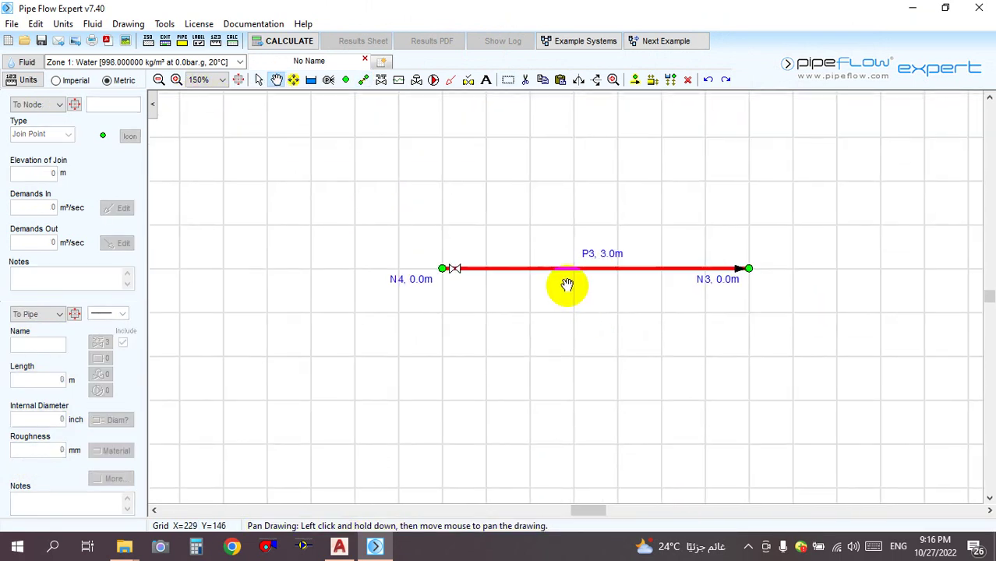
{"action": "scroll", "coordinate": [567, 285], "scroll_direction": "up", "scroll_amount": 4}
{"action": "left_click_drag", "start_coordinate": [516, 286], "coordinate": [514, 269]}
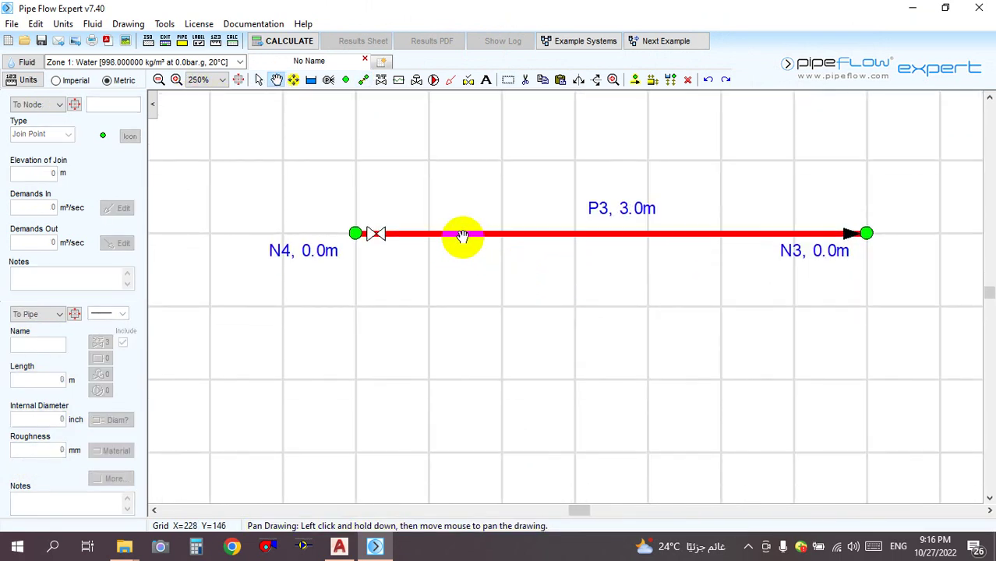
{"action": "left_click", "coordinate": [259, 79]}
{"action": "left_click", "coordinate": [414, 233]}
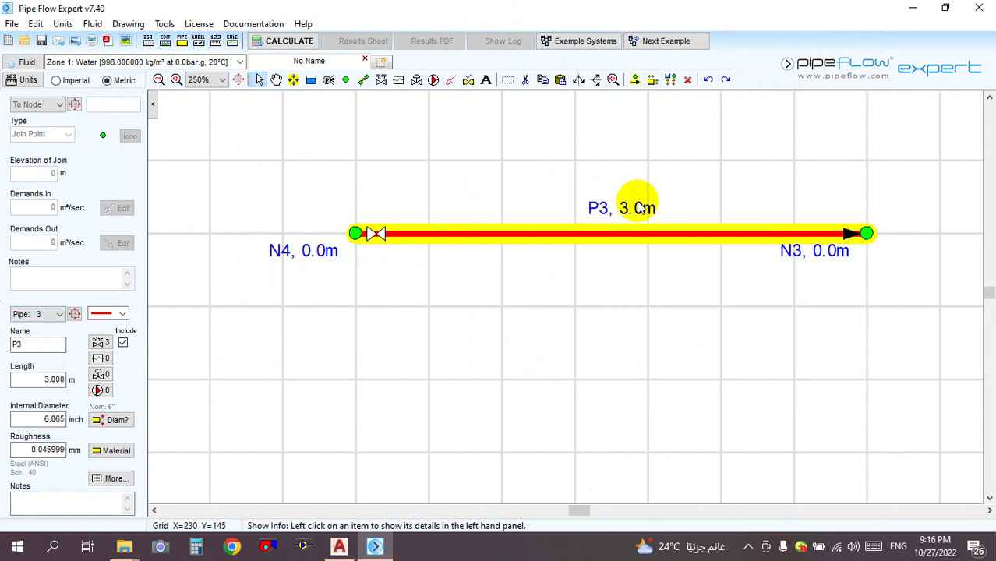
{"action": "left_click", "coordinate": [42, 380]}
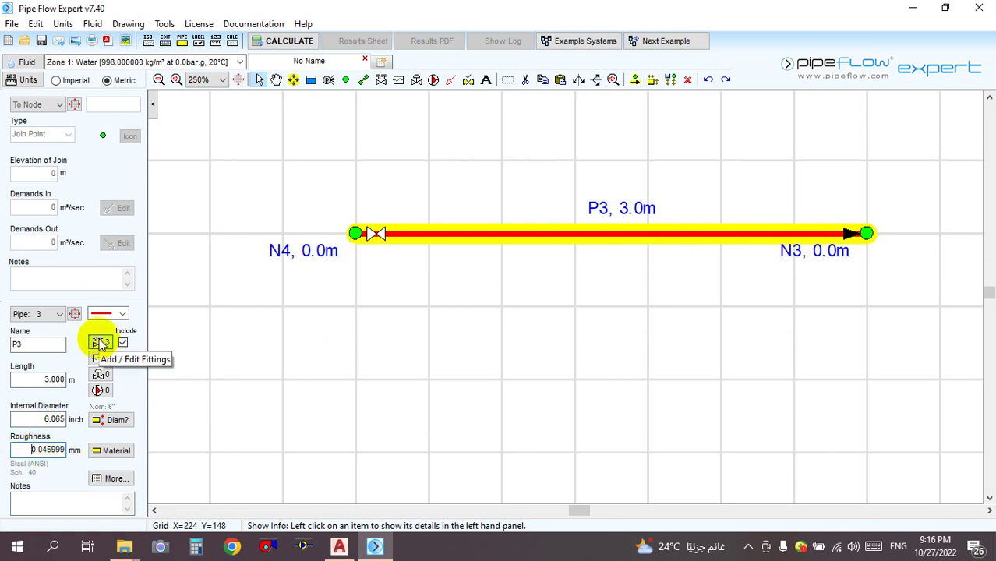
Examine the K values of the standard bend, gate valve and swing check valve on pipe P3, leaving the fittings as they are.
{"action": "left_click", "coordinate": [100, 344]}
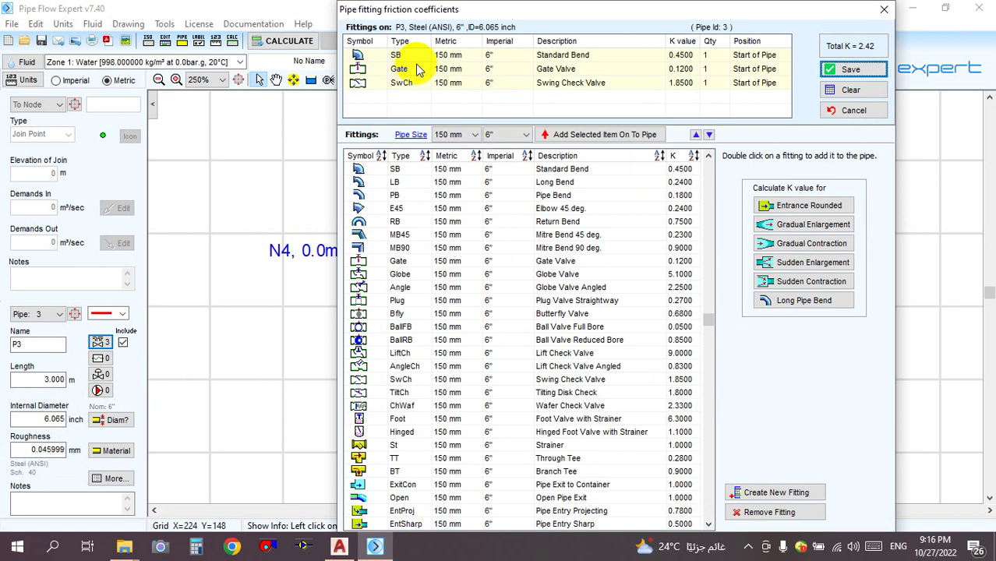
{"action": "left_click", "coordinate": [630, 58]}
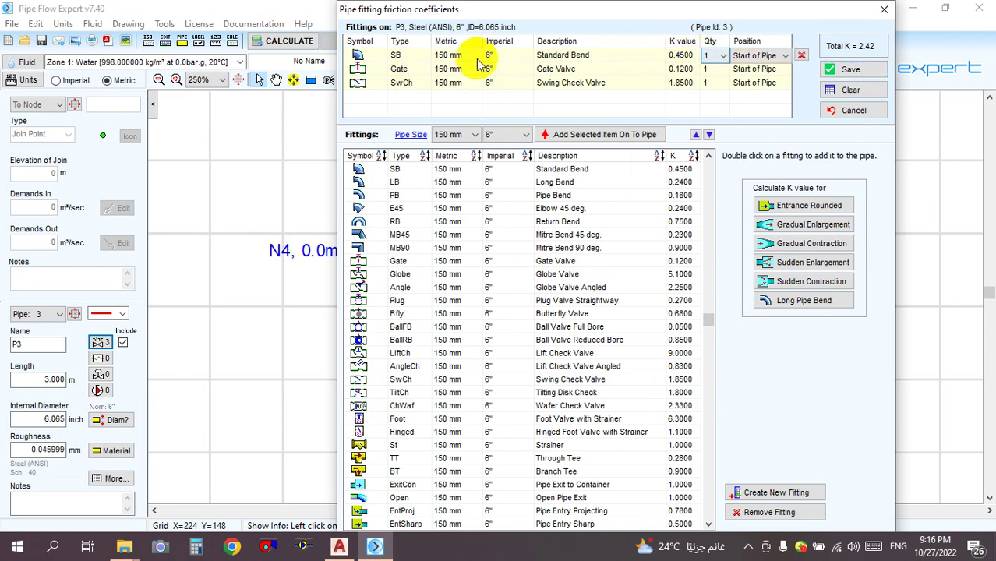
{"action": "left_click", "coordinate": [643, 69]}
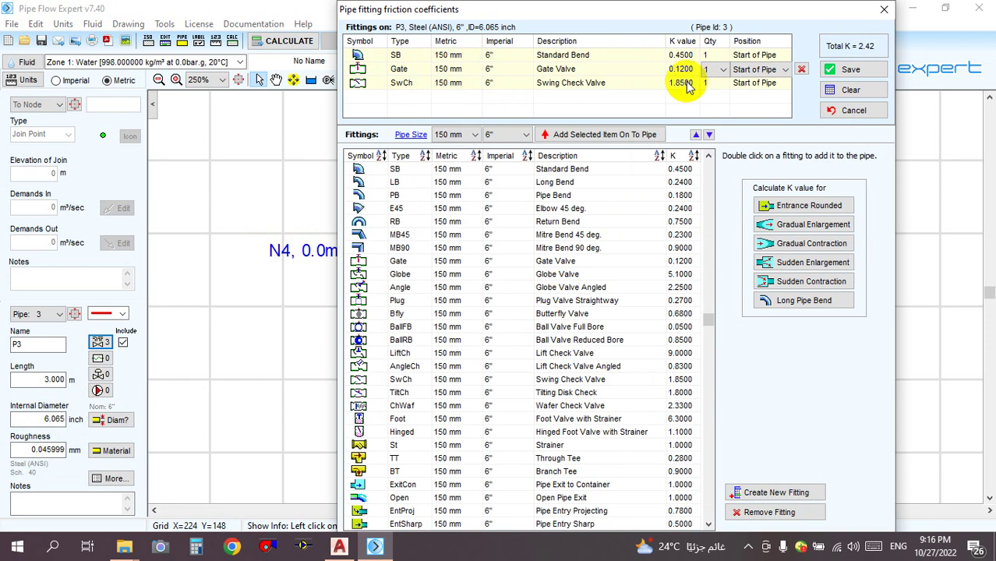
{"action": "left_click", "coordinate": [633, 82]}
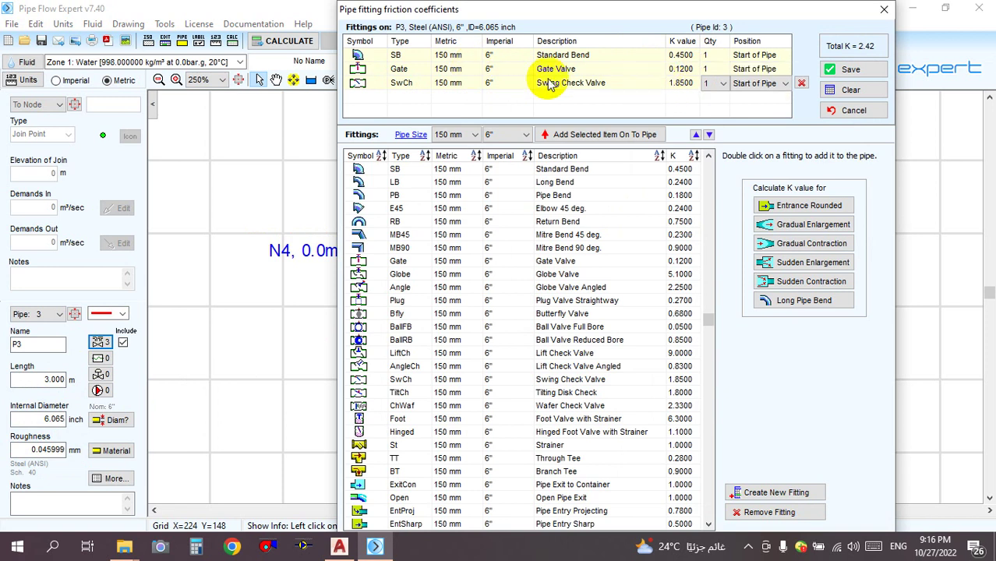
{"action": "left_click", "coordinate": [885, 11]}
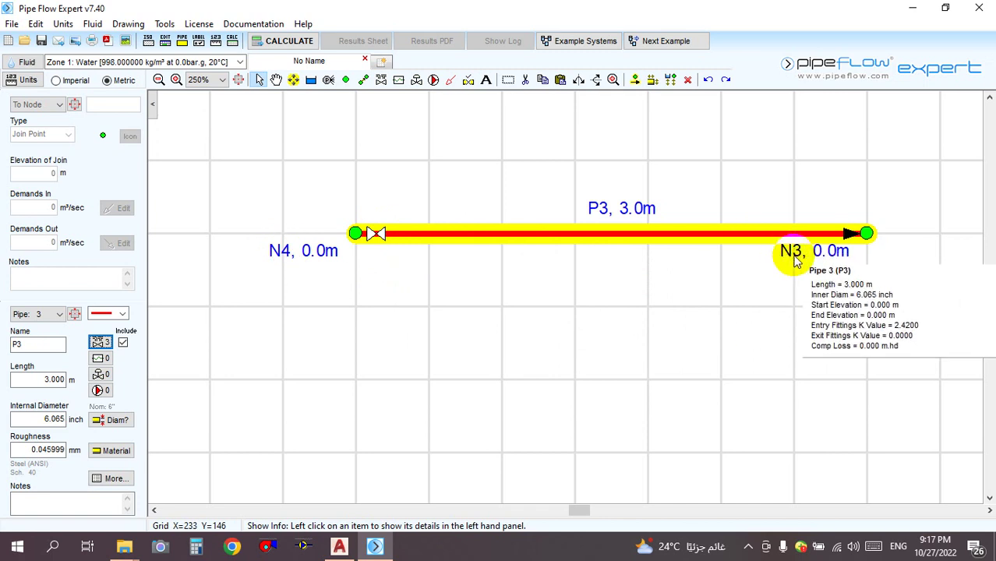
Rename the node at the arrow end of pipe P3 as N2.
{"action": "left_click_drag", "start_coordinate": [770, 294], "coordinate": [683, 315]}
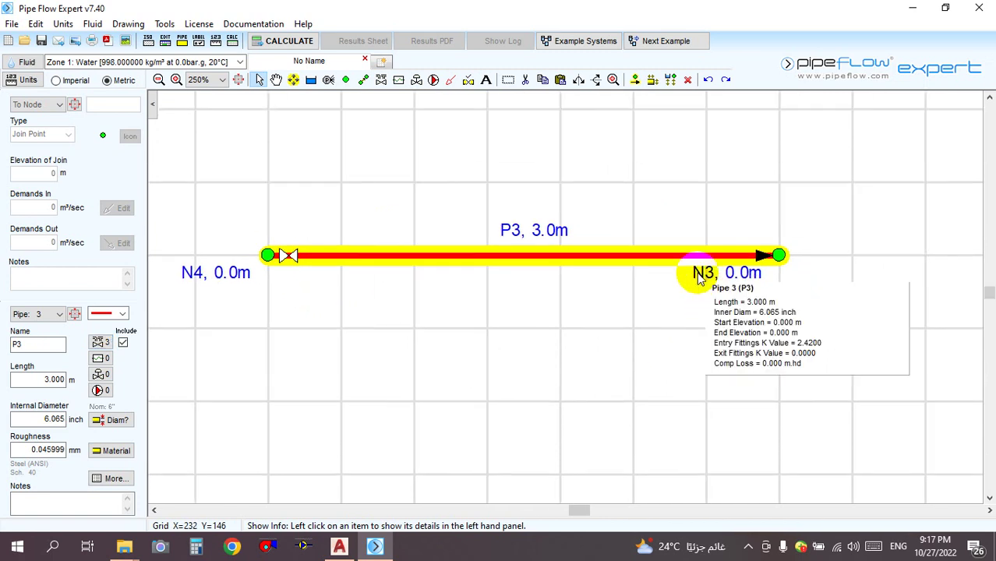
{"action": "left_click", "coordinate": [779, 256]}
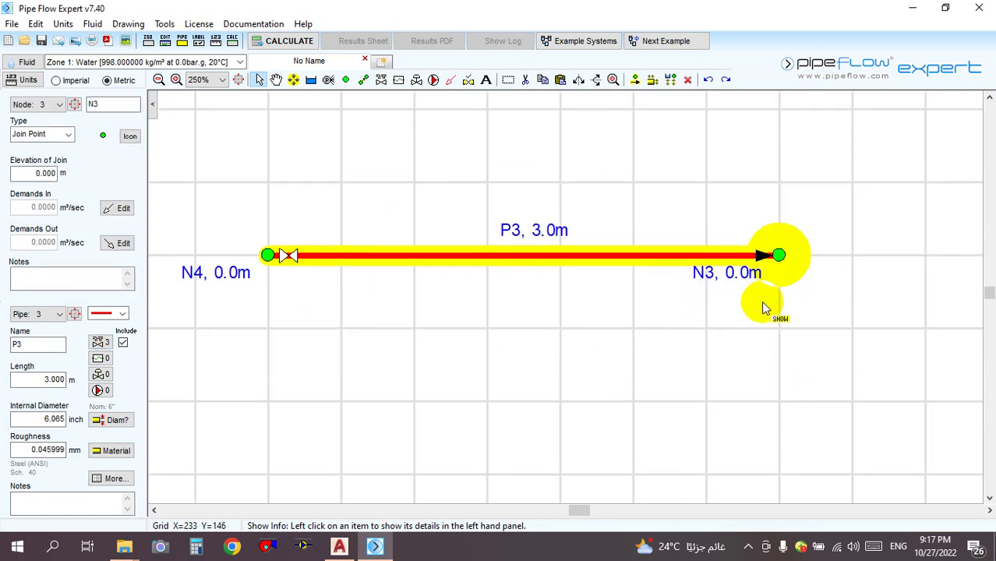
{"action": "left_click", "coordinate": [47, 105]}
{"action": "left_click", "coordinate": [102, 105]}
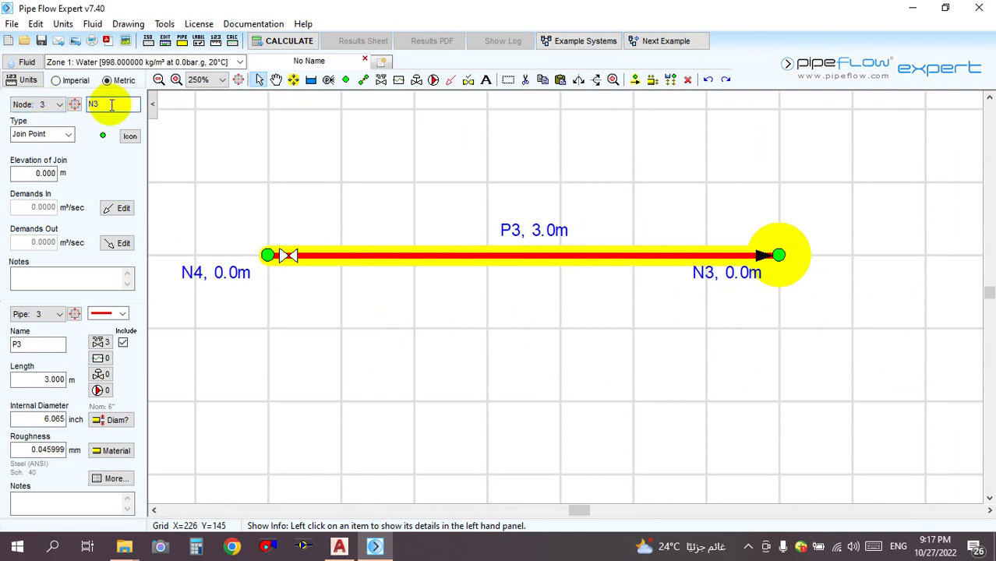
{"action": "mouse_move", "coordinate": [596, 238]}
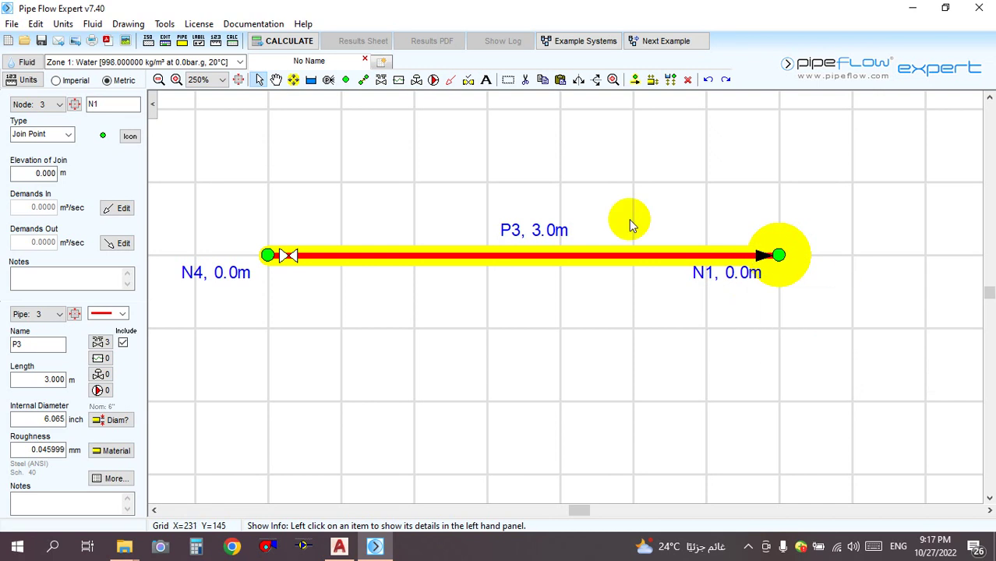
{"action": "type", "text": "2"}
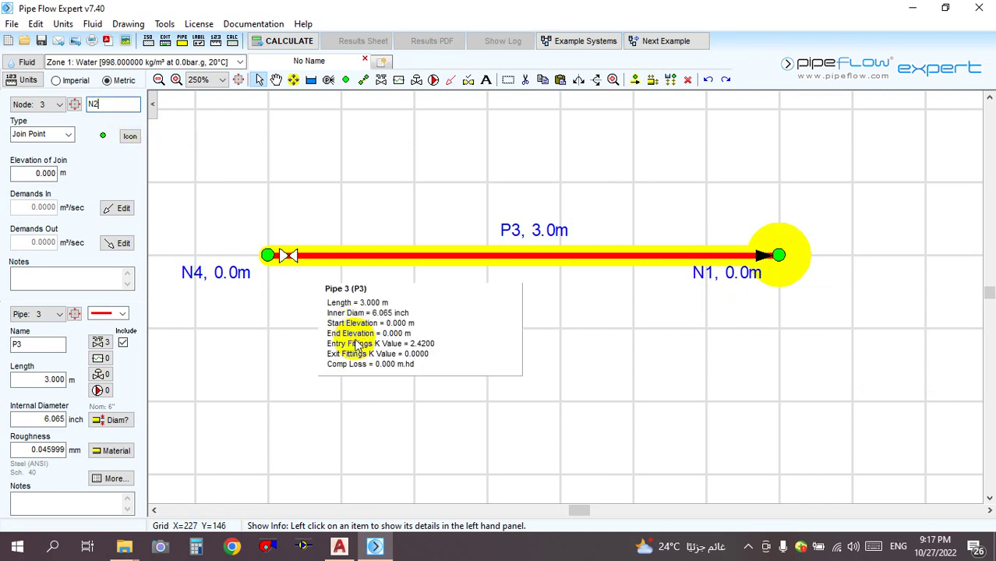
{"action": "left_click", "coordinate": [529, 347]}
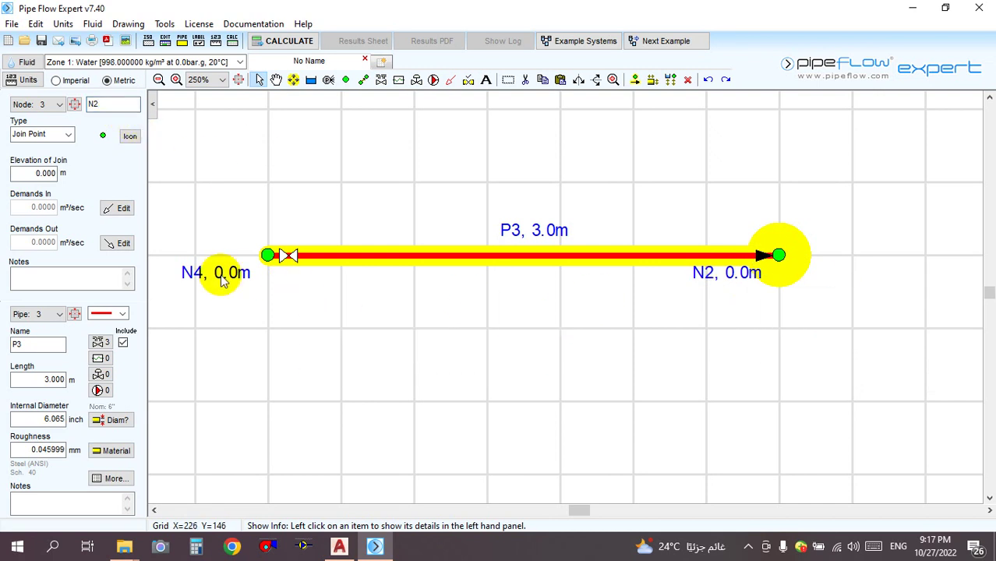
Rename the node at the start of pipe P3 as N1.
{"action": "left_click", "coordinate": [267, 255]}
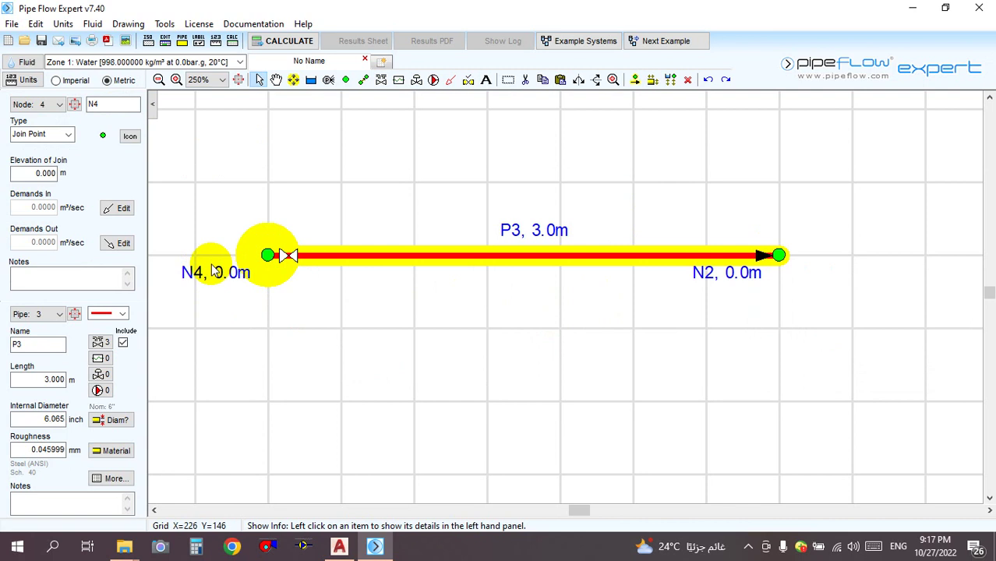
{"action": "left_click", "coordinate": [113, 109]}
{"action": "type", "text": "N1"}
{"action": "left_click", "coordinate": [269, 258]}
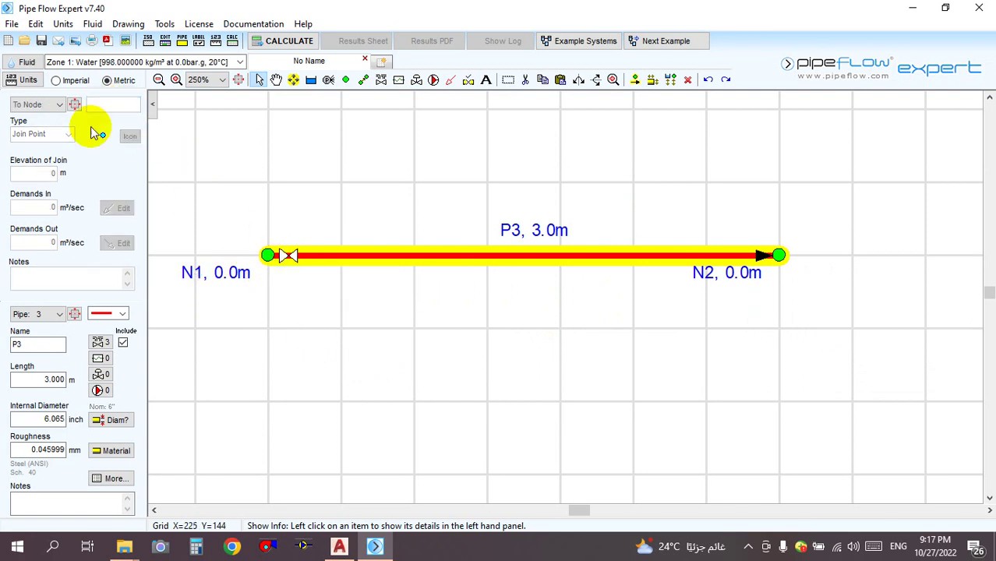
{"action": "left_click", "coordinate": [267, 255]}
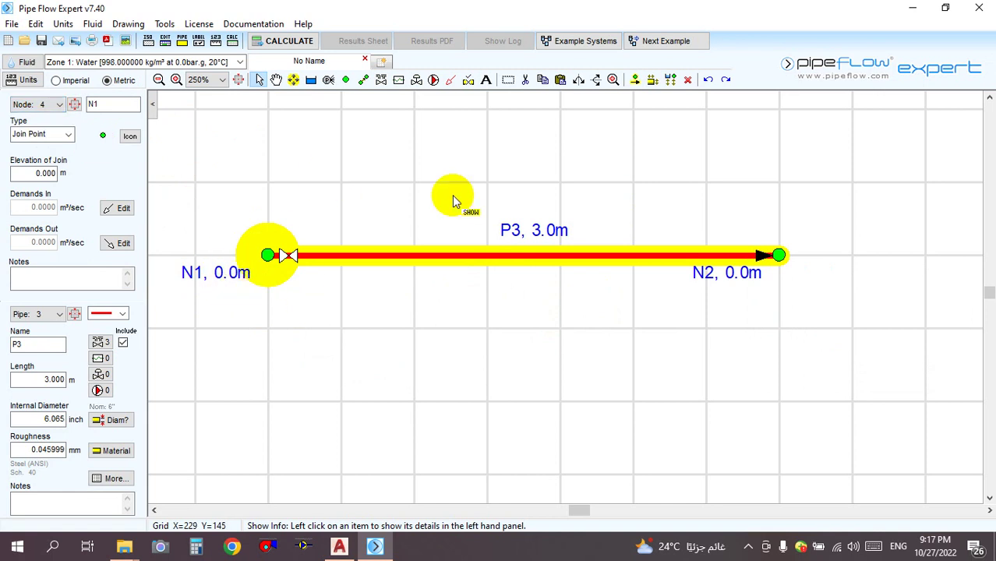
Select node N2 and open its elevation value for editing.
{"action": "scroll", "coordinate": [452, 195], "scroll_direction": "down", "scroll_amount": 2}
{"action": "scroll", "coordinate": [586, 324], "scroll_direction": "up", "scroll_amount": 1}
{"action": "scroll", "coordinate": [586, 324], "scroll_direction": "down", "scroll_amount": 1}
{"action": "scroll", "coordinate": [574, 306], "scroll_direction": "up", "scroll_amount": 1}
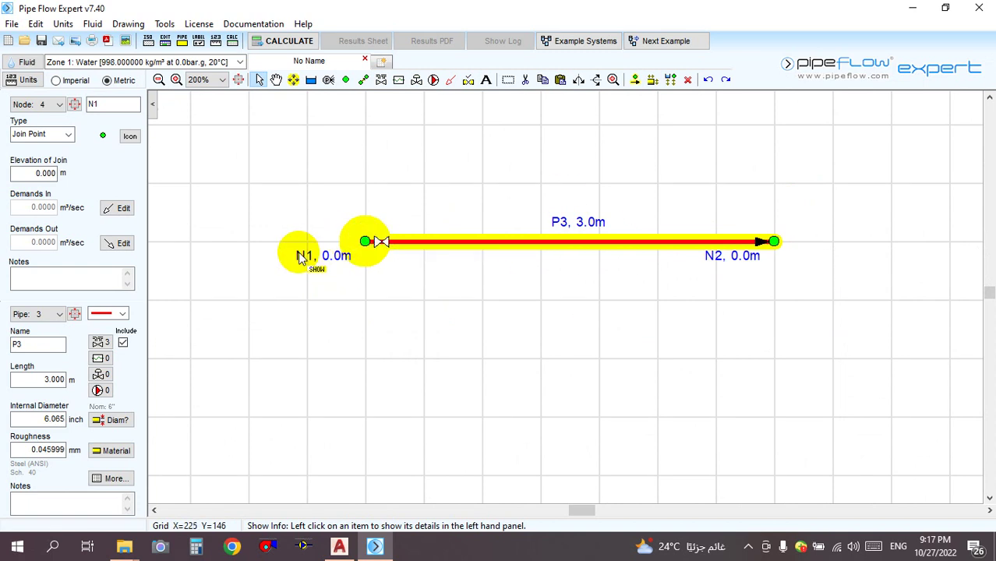
{"action": "left_click", "coordinate": [773, 241]}
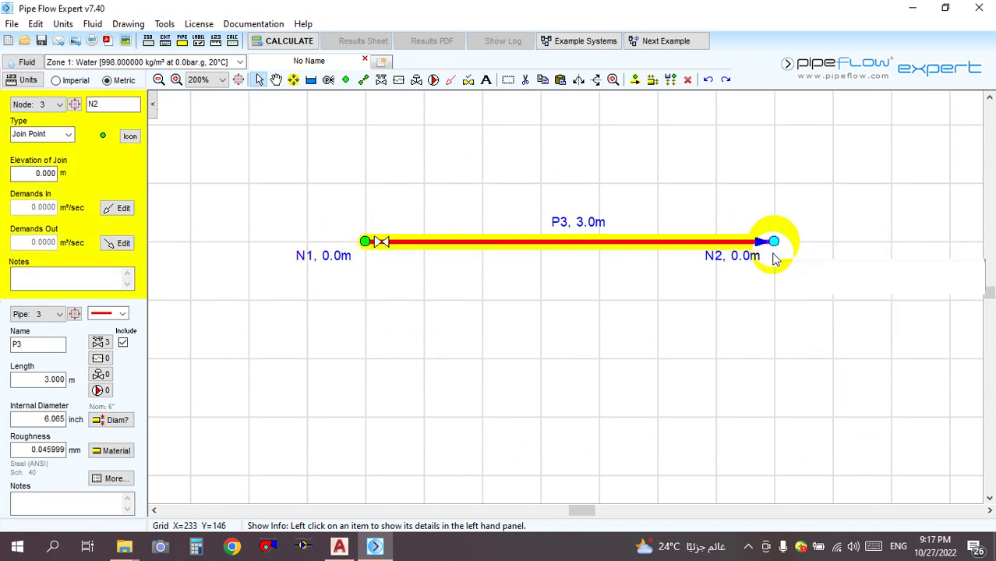
{"action": "double_click", "coordinate": [31, 176]}
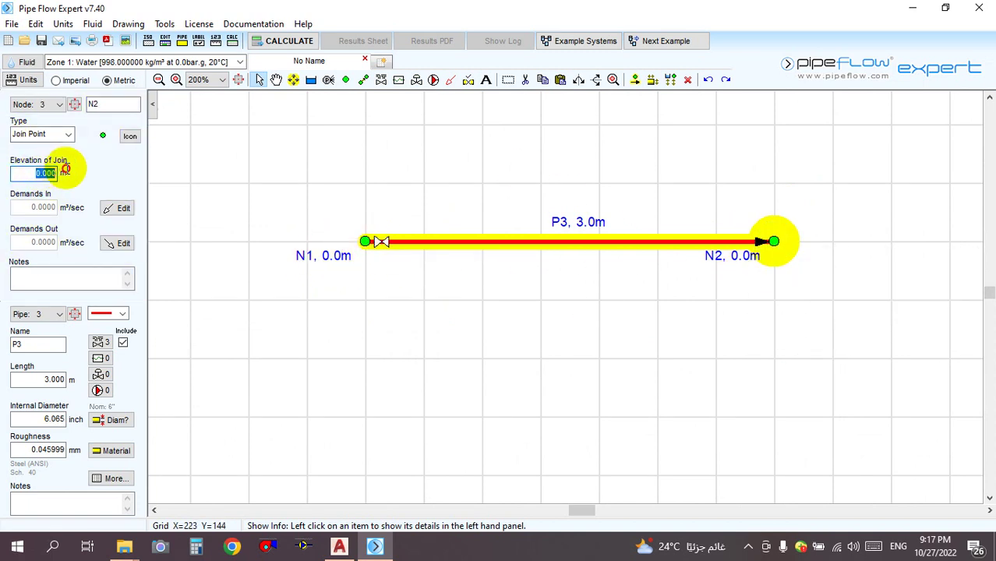